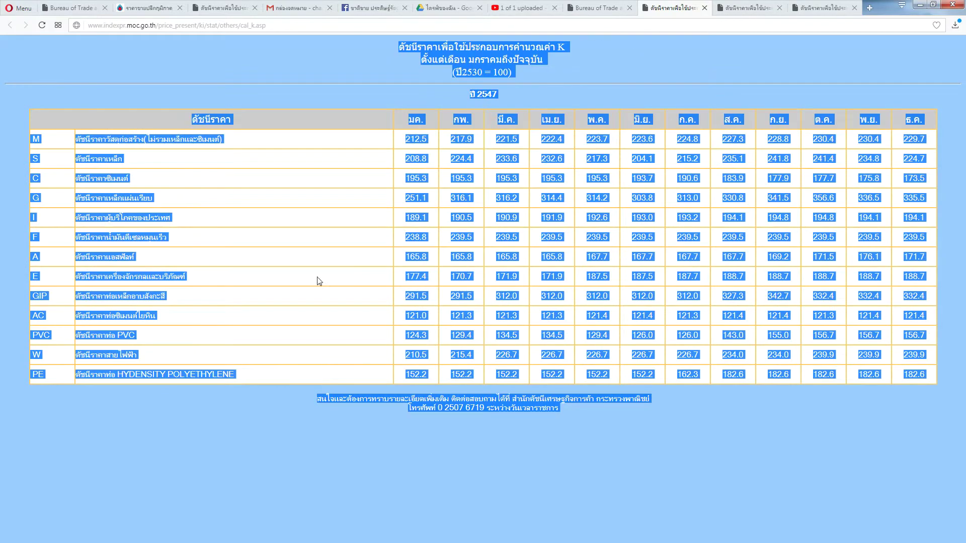
Step: In Excel, paste the copied 2547 price index page at cell B2, then remove its text wrapping and cell merging
{"action": "left_click", "coordinate": [47, 64]}
{"action": "key", "text": "ctrl+v"}
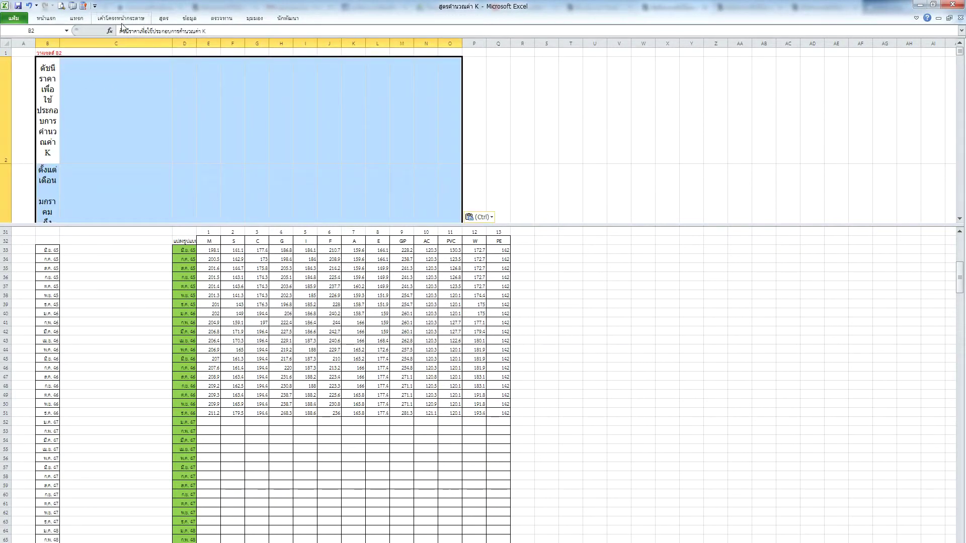
{"action": "left_click", "coordinate": [48, 19]}
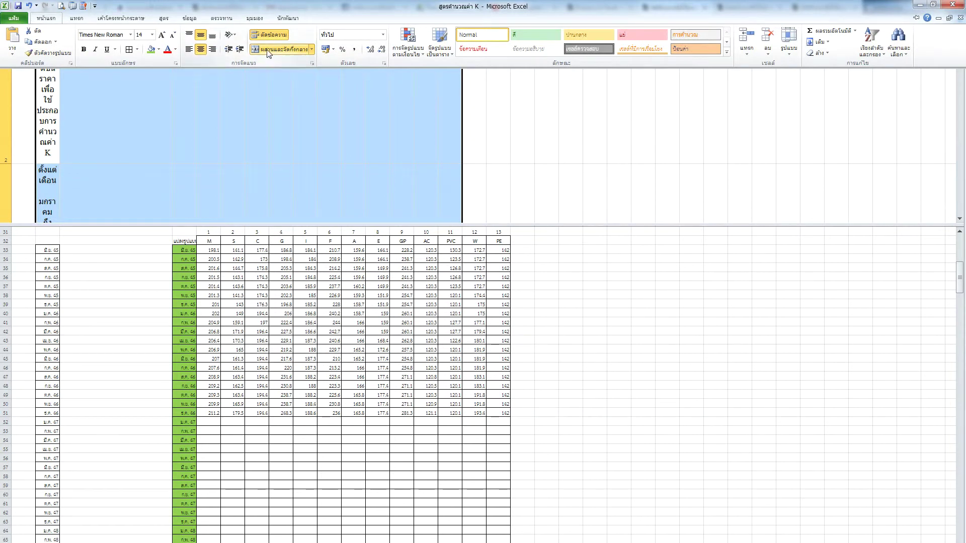
{"action": "left_click", "coordinate": [48, 19]}
{"action": "left_click", "coordinate": [48, 19]}
{"action": "left_click", "coordinate": [269, 39]}
Step: Copy the 2547 index values in D10:O22 and paste them as transposed values starting at E52, the January 47 row
{"action": "left_click", "coordinate": [186, 141]}
{"action": "scroll", "coordinate": [221, 153], "scroll_direction": "down", "scroll_amount": 1}
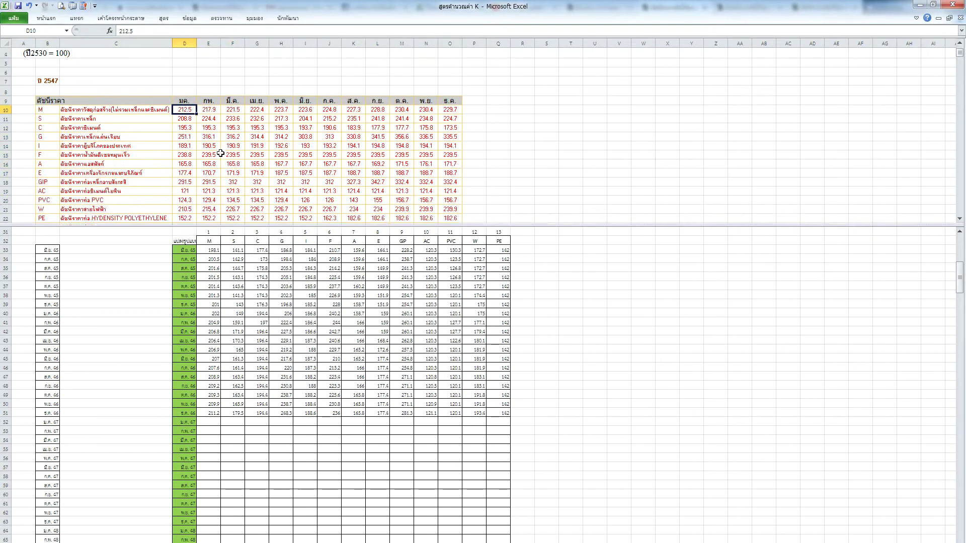
{"action": "left_click", "coordinate": [456, 190], "text": "shift"}
{"action": "key", "text": "ctrl+c"}
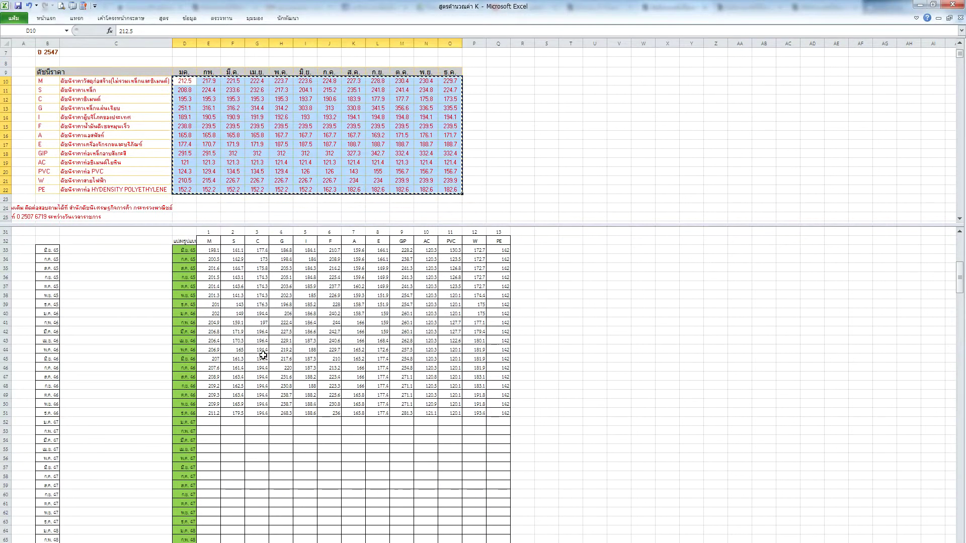
{"action": "left_click", "coordinate": [208, 425]}
{"action": "right_click", "coordinate": [207, 426]}
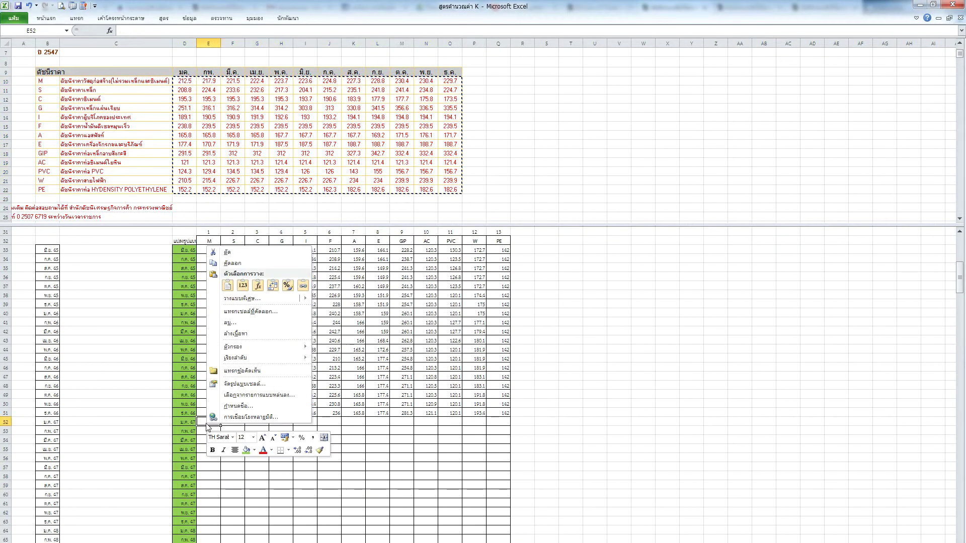
{"action": "left_click", "coordinate": [242, 298]}
{"action": "left_click", "coordinate": [283, 346]}
{"action": "left_click", "coordinate": [167, 260]}
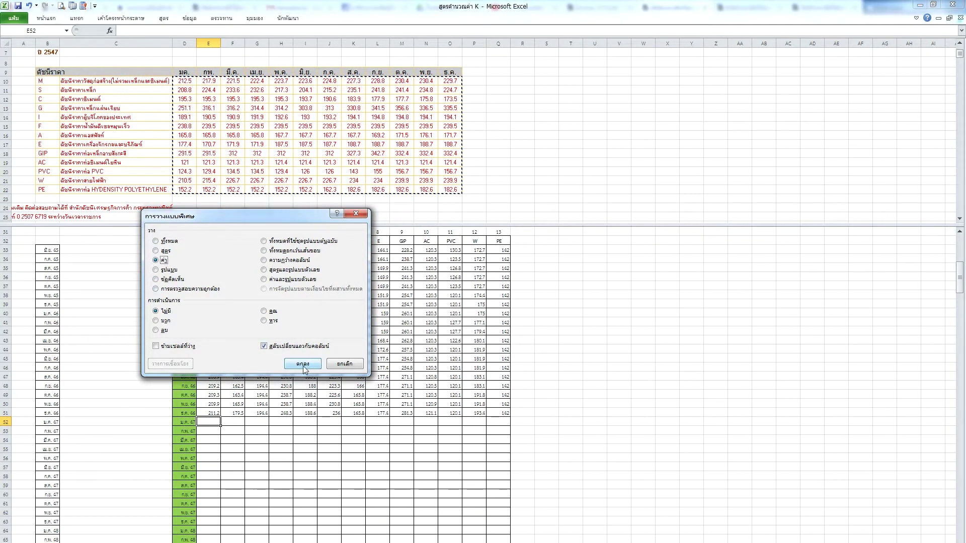
{"action": "left_click", "coordinate": [303, 363]}
Step: Check the transposed 2547 values against the source table, comparing months and indices such as the October asphalt index
{"action": "left_click", "coordinate": [271, 425]}
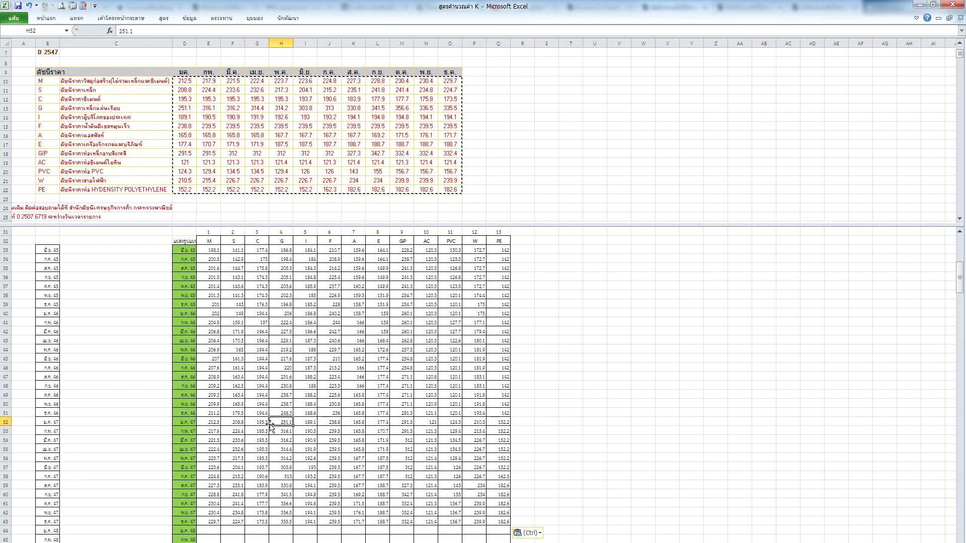
{"action": "scroll", "coordinate": [270, 424], "scroll_direction": "down", "scroll_amount": 3}
{"action": "scroll", "coordinate": [271, 425], "scroll_direction": "down", "scroll_amount": 3}
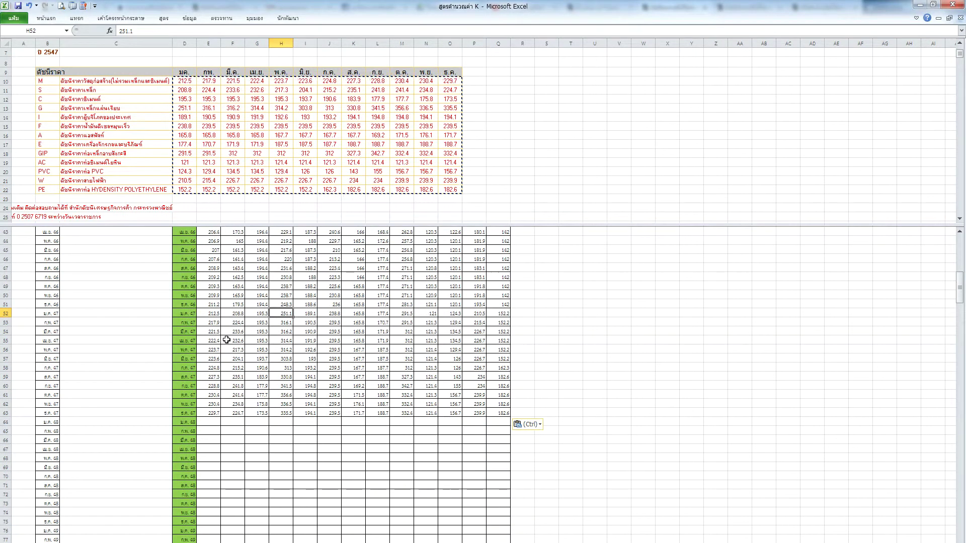
{"action": "scroll", "coordinate": [226, 342], "scroll_direction": "up", "scroll_amount": 2}
{"action": "left_click", "coordinate": [301, 427]}
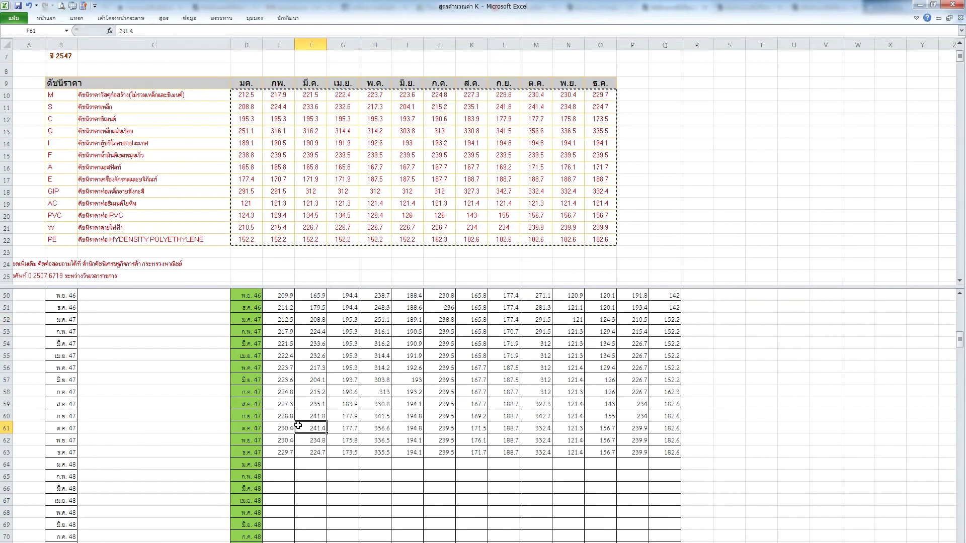
{"action": "left_click", "coordinate": [282, 456]}
{"action": "key", "text": "Escape"}
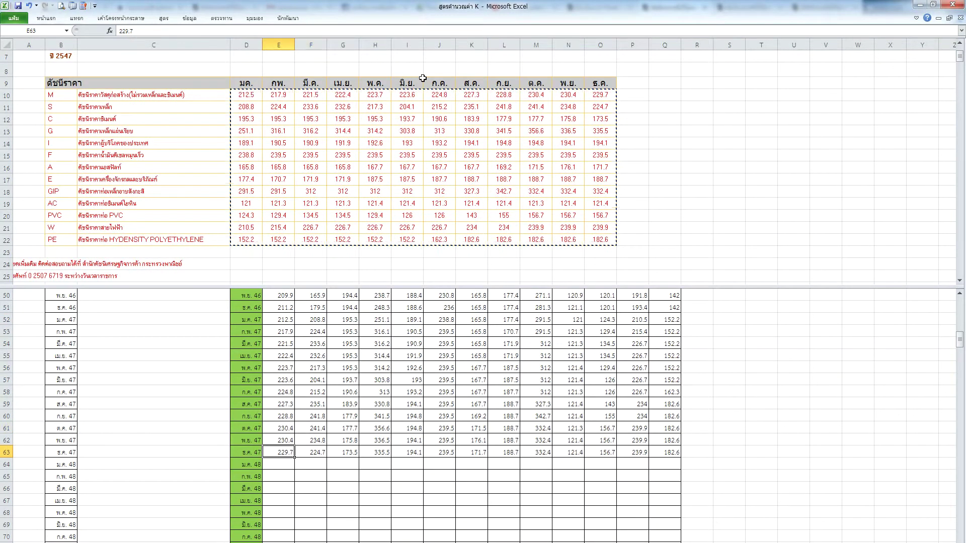
{"action": "left_click", "coordinate": [596, 238]}
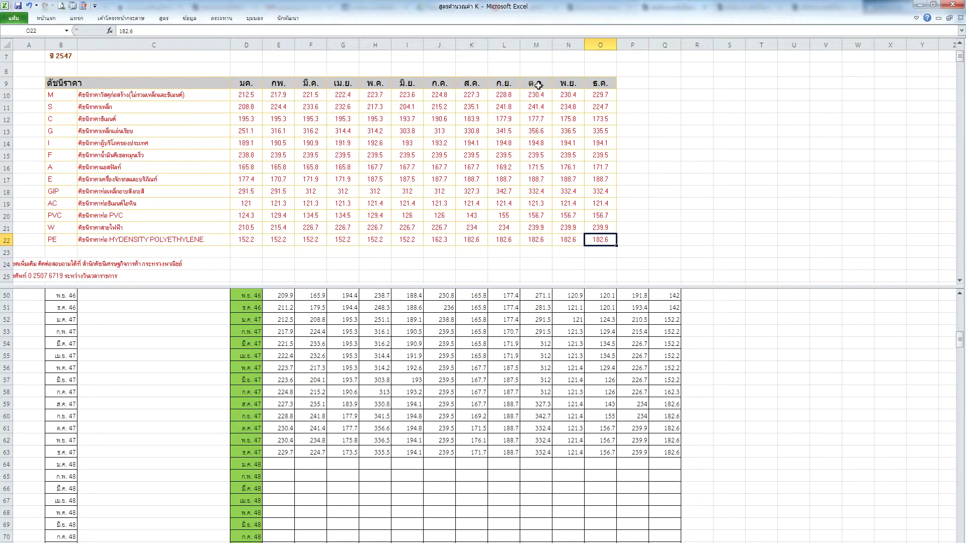
{"action": "left_click", "coordinate": [536, 168]}
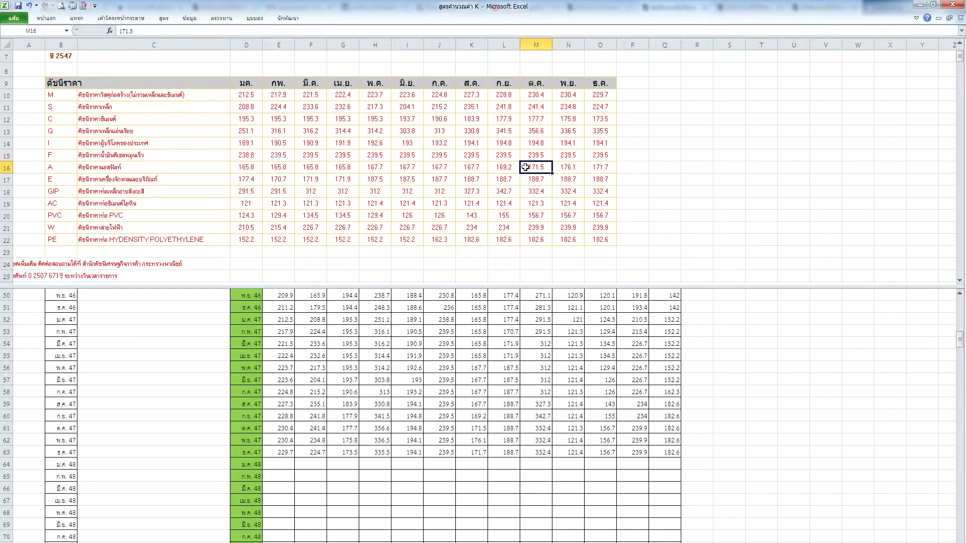
{"action": "left_click", "coordinate": [270, 427]}
{"action": "scroll", "coordinate": [329, 431], "scroll_direction": "up", "scroll_amount": 6}
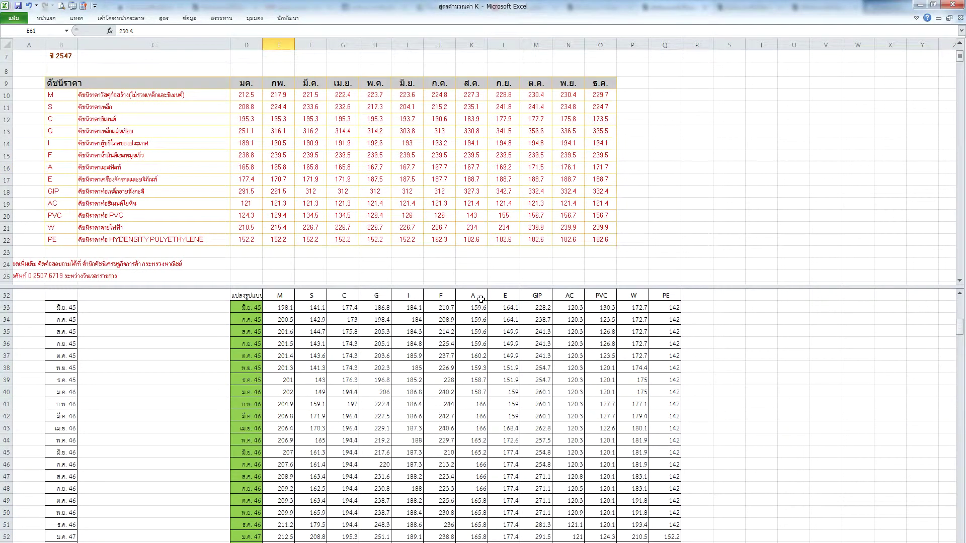
{"action": "scroll", "coordinate": [481, 299], "scroll_direction": "down", "scroll_amount": 5}
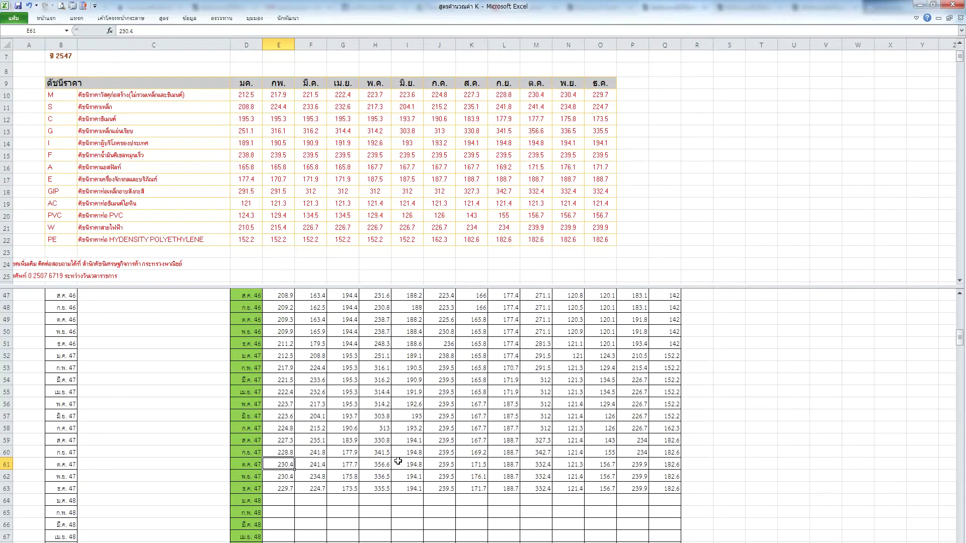
{"action": "left_click", "coordinate": [468, 465]}
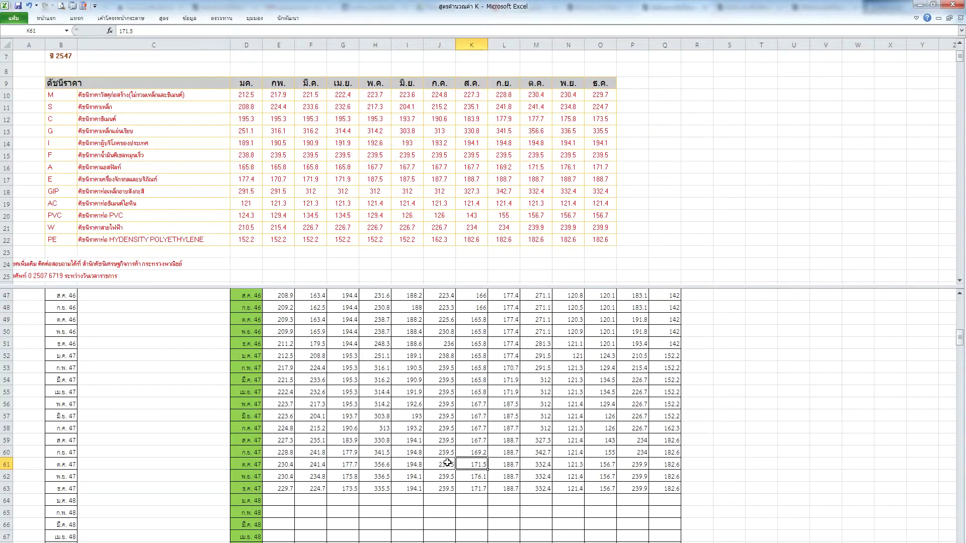
{"action": "scroll", "coordinate": [458, 402], "scroll_direction": "down", "scroll_amount": 1}
{"action": "left_click", "coordinate": [321, 130]}
{"action": "scroll", "coordinate": [314, 145], "scroll_direction": "up", "scroll_amount": 2}
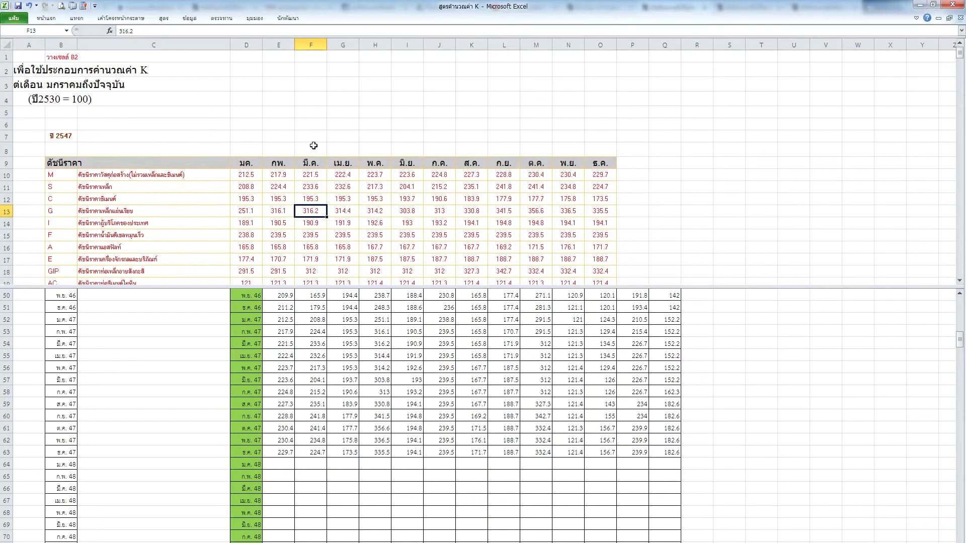
Step: Switch to the Opera browser, open the 2548 price index table from the year list and copy the whole page
{"action": "key", "text": "alt+Tab"}
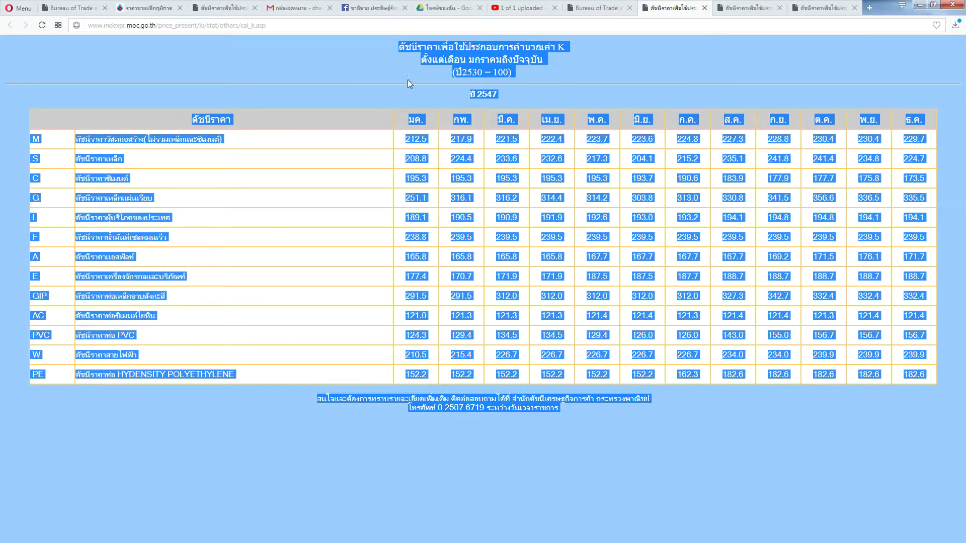
{"action": "left_click", "coordinate": [779, 7]}
{"action": "left_click", "coordinate": [779, 8]}
{"action": "left_click", "coordinate": [659, 7]}
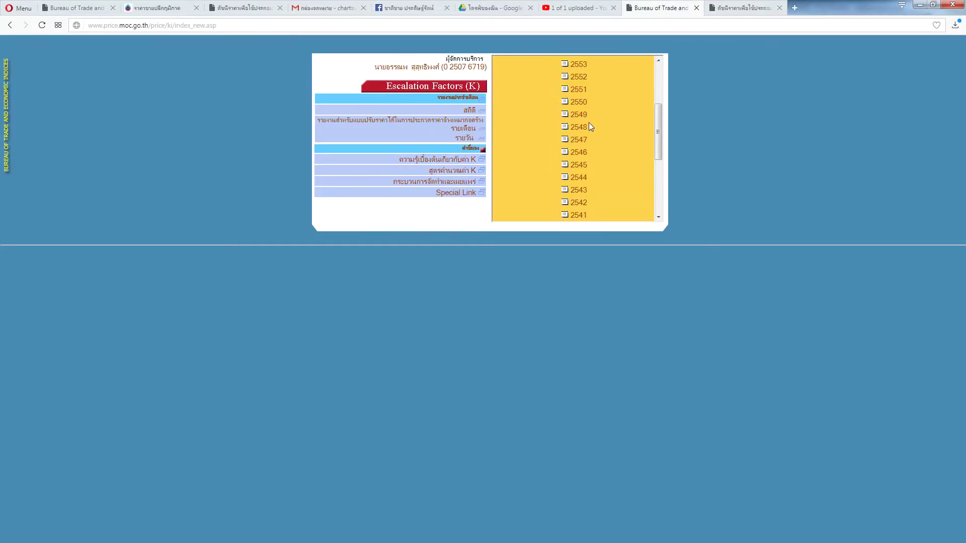
{"action": "left_click", "coordinate": [579, 132]}
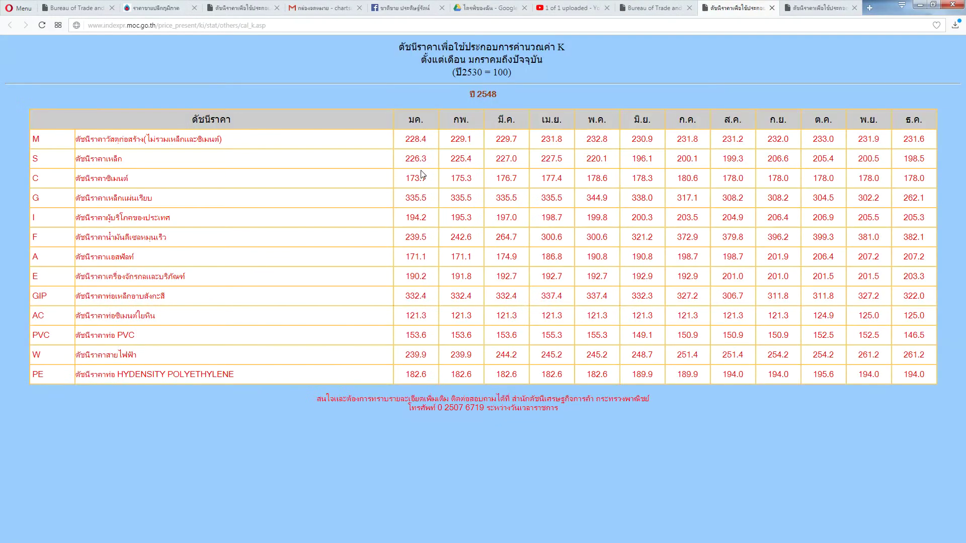
{"action": "key", "text": "ctrl+a"}
Step: Back in Excel, paste the 2548 index page at B2 and remove its text wrapping and cell merging
{"action": "key", "text": "alt+Tab"}
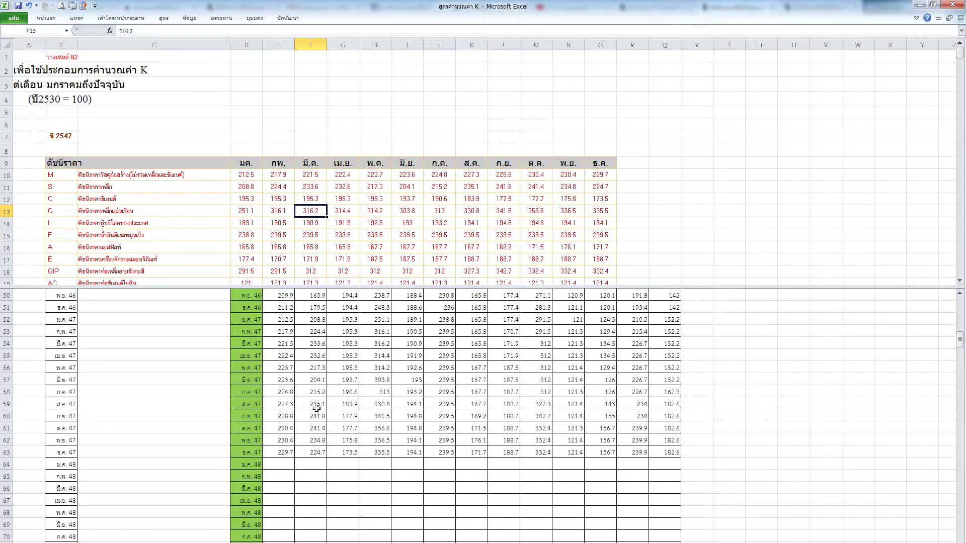
{"action": "left_click", "coordinate": [67, 67]}
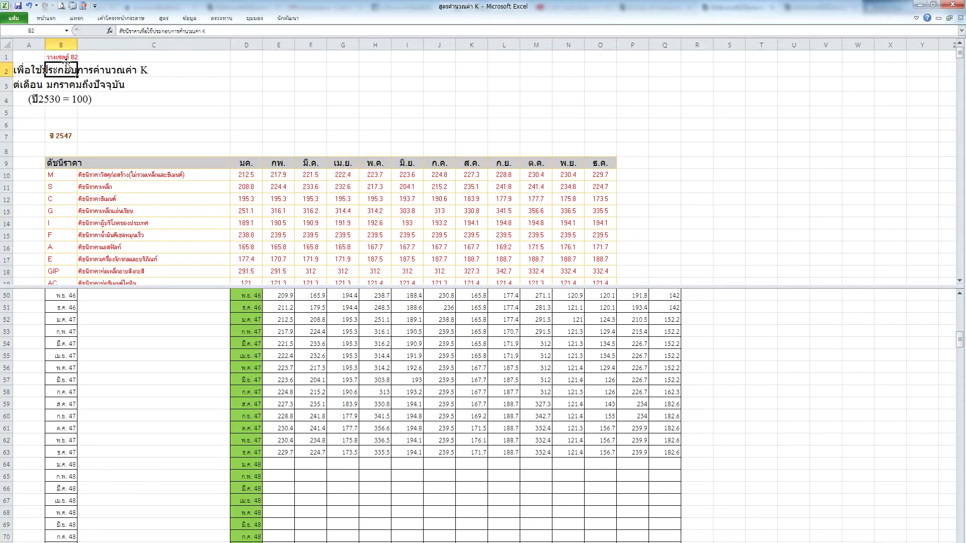
{"action": "key", "text": "ctrl+v"}
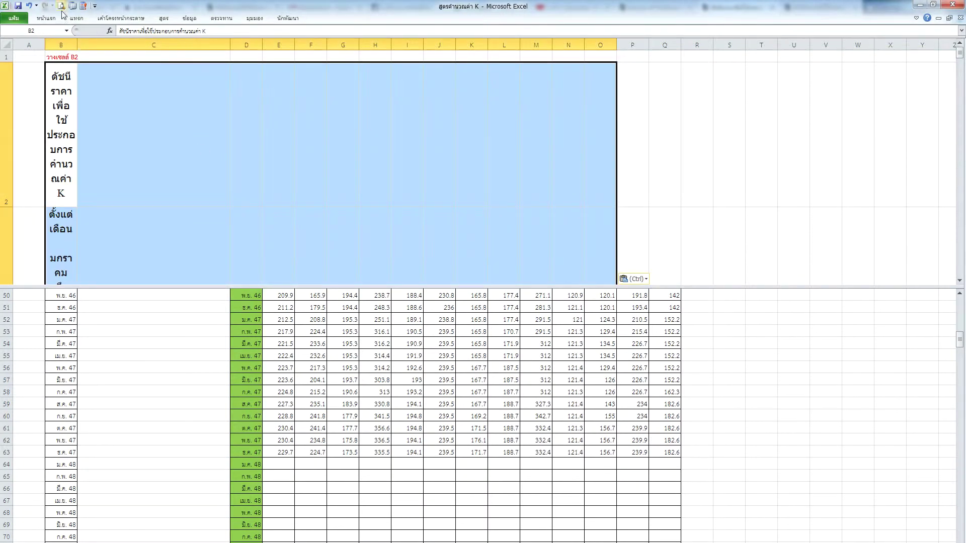
{"action": "left_click", "coordinate": [46, 18]}
{"action": "left_click", "coordinate": [261, 31]}
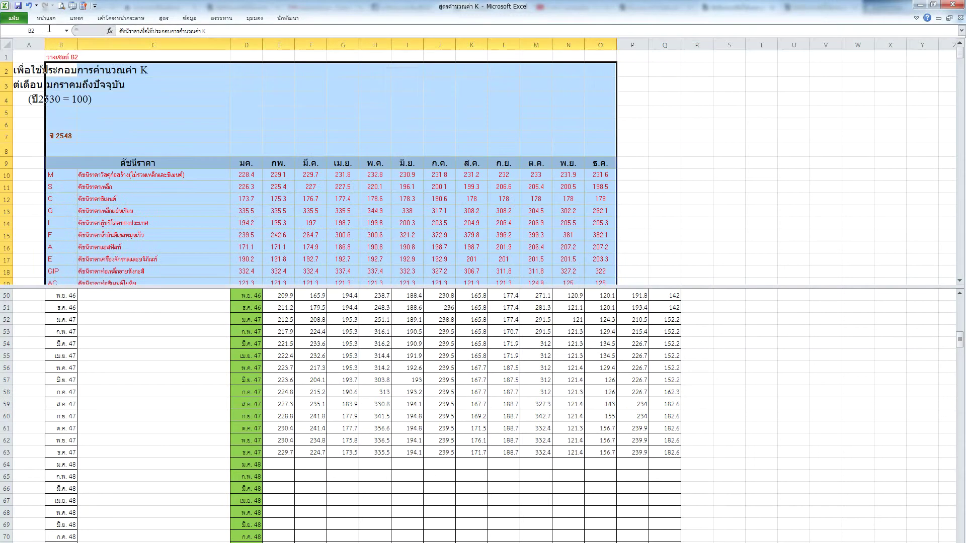
{"action": "left_click", "coordinate": [47, 18]}
{"action": "left_click", "coordinate": [264, 43]}
Step: Copy the 2548 values in D10:O22 and paste them as transposed values starting at E64, the January 48 row
{"action": "left_click", "coordinate": [246, 173]}
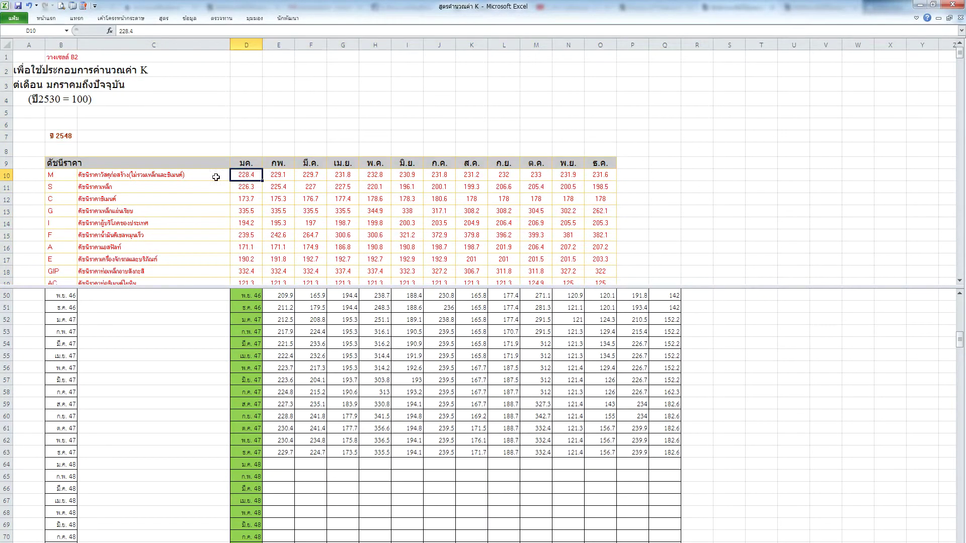
{"action": "scroll", "coordinate": [188, 174], "scroll_direction": "down", "scroll_amount": 3}
{"action": "left_click", "coordinate": [596, 201], "text": "shift"}
{"action": "key", "text": "ctrl+c"}
{"action": "right_click", "coordinate": [283, 464]}
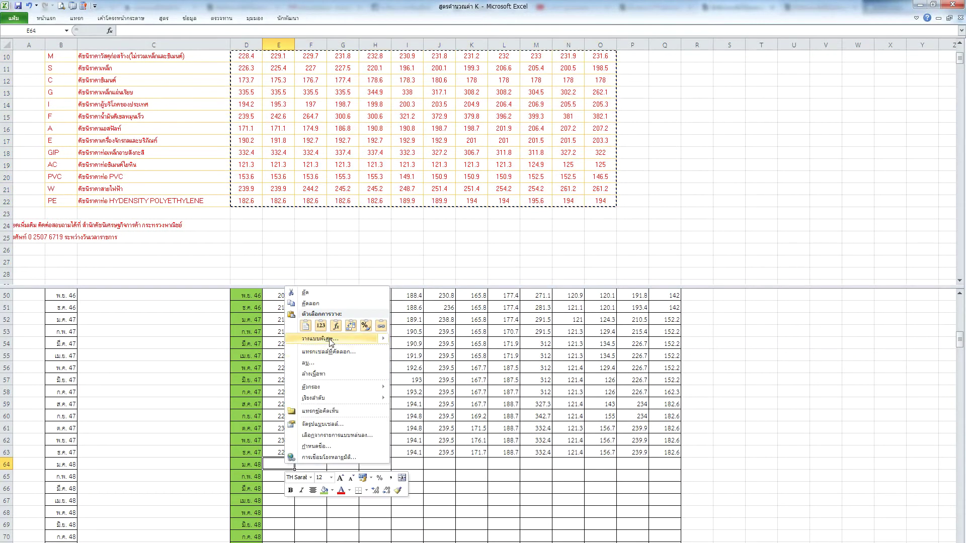
{"action": "left_click", "coordinate": [330, 342]}
{"action": "left_click", "coordinate": [230, 300]}
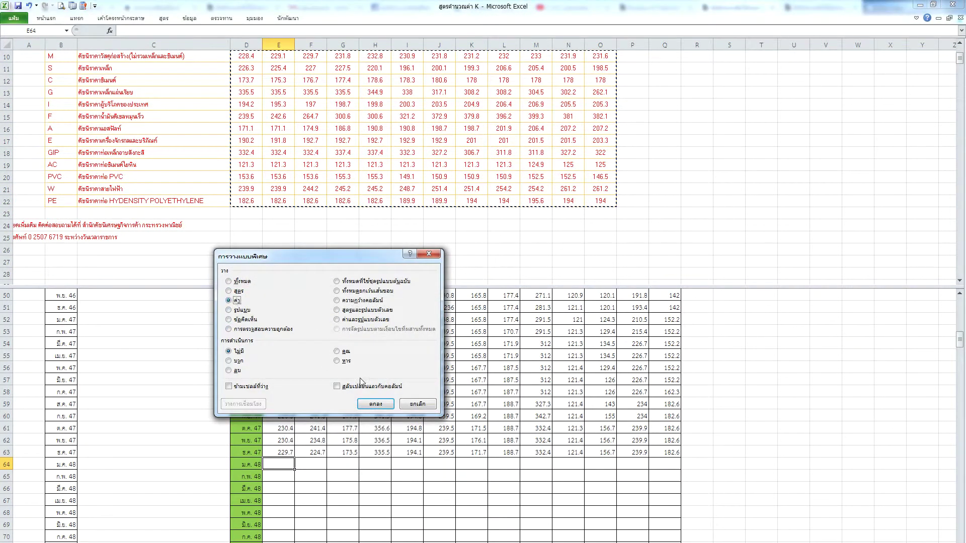
{"action": "left_click", "coordinate": [355, 388]}
{"action": "left_click", "coordinate": [375, 404]}
{"action": "left_click", "coordinate": [394, 381]}
{"action": "scroll", "coordinate": [391, 392], "scroll_direction": "down", "scroll_amount": 6}
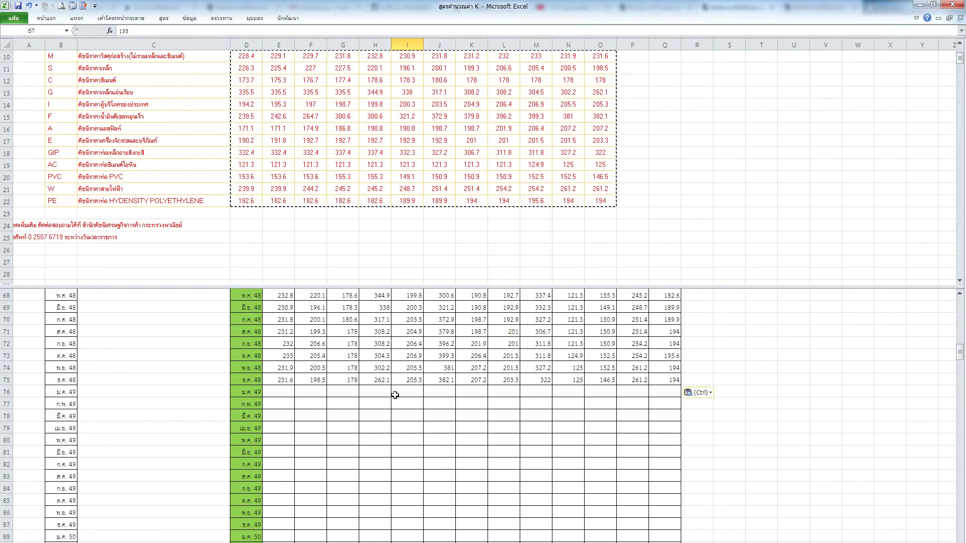
{"action": "left_click", "coordinate": [282, 391]}
{"action": "left_click", "coordinate": [289, 141]}
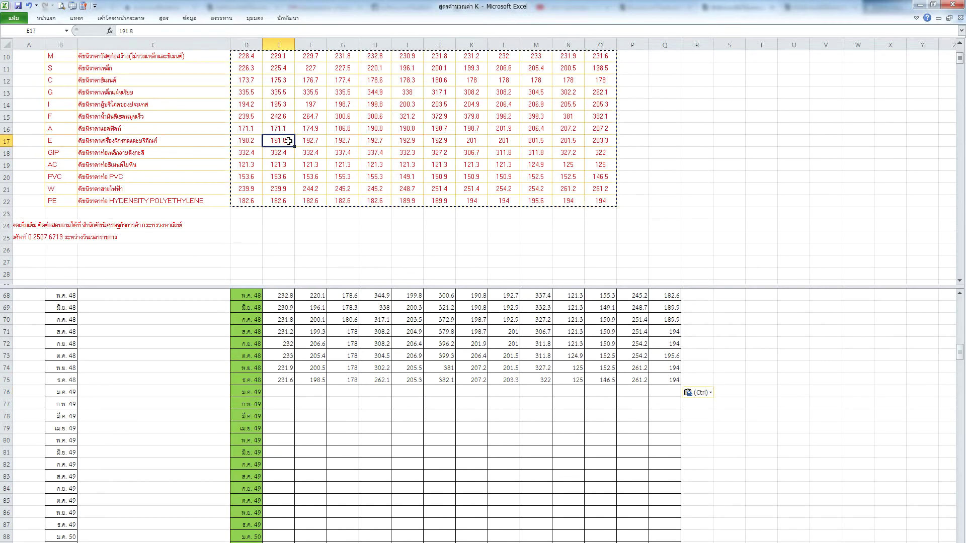
Step: Return to the Opera browser, open the 2549 price index table from the year list and copy the whole page
{"action": "key", "text": "alt+Tab"}
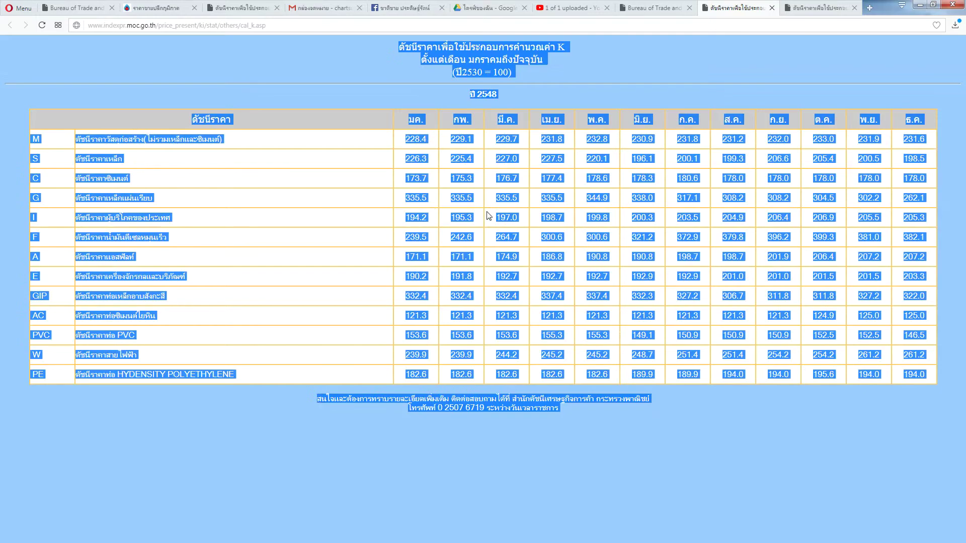
{"action": "left_click", "coordinate": [773, 7]}
{"action": "left_click", "coordinate": [773, 7]}
{"action": "double_click", "coordinate": [577, 116]}
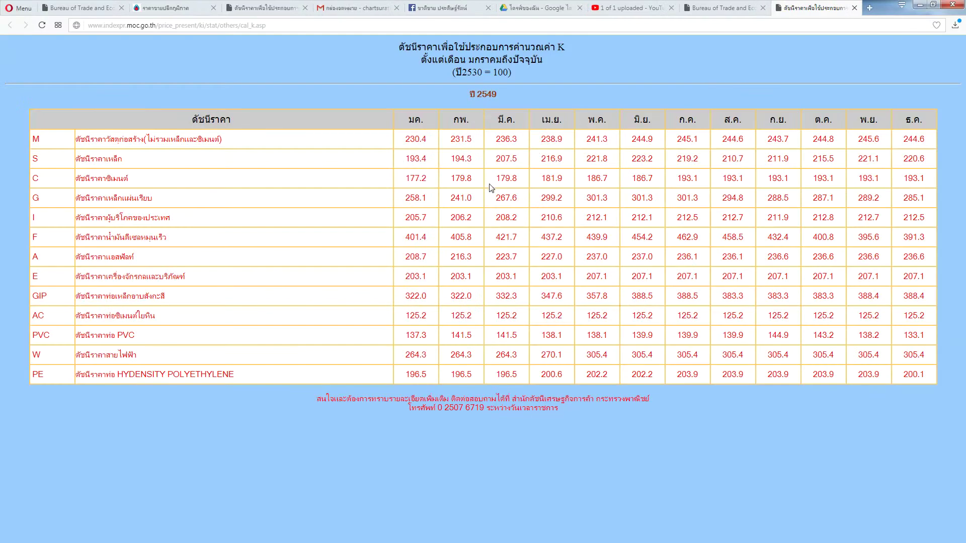
{"action": "key", "text": "ctrl+a"}
Step: Switch to the Excel K-formula workbook, paste the 2549 index page at B2 and remove its text wrapping and cell merging
{"action": "mouse_move", "coordinate": [461, 533]}
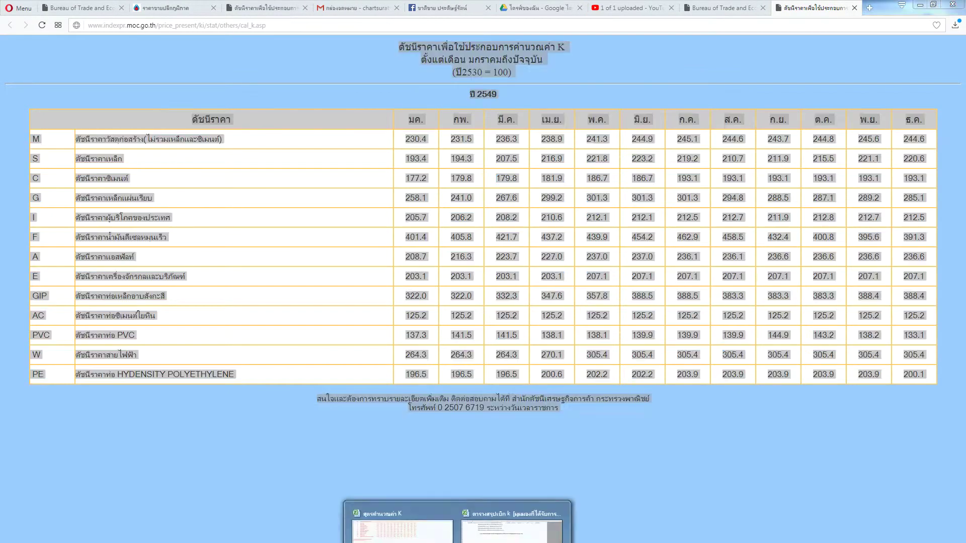
{"action": "left_click", "coordinate": [513, 515]}
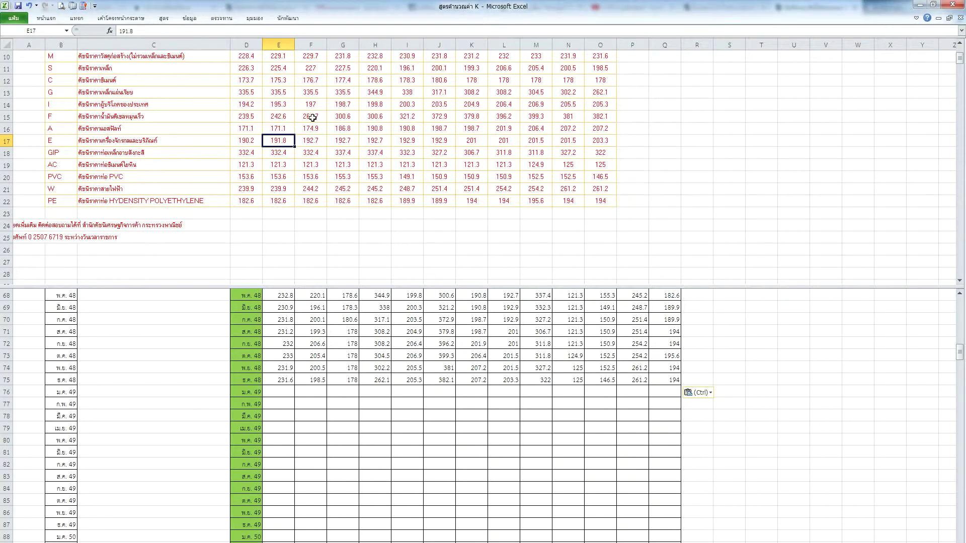
{"action": "scroll", "coordinate": [256, 147], "scroll_direction": "up", "scroll_amount": 3}
{"action": "left_click", "coordinate": [45, 67]}
{"action": "key", "text": "ctrl+v"}
{"action": "left_click", "coordinate": [53, 19]}
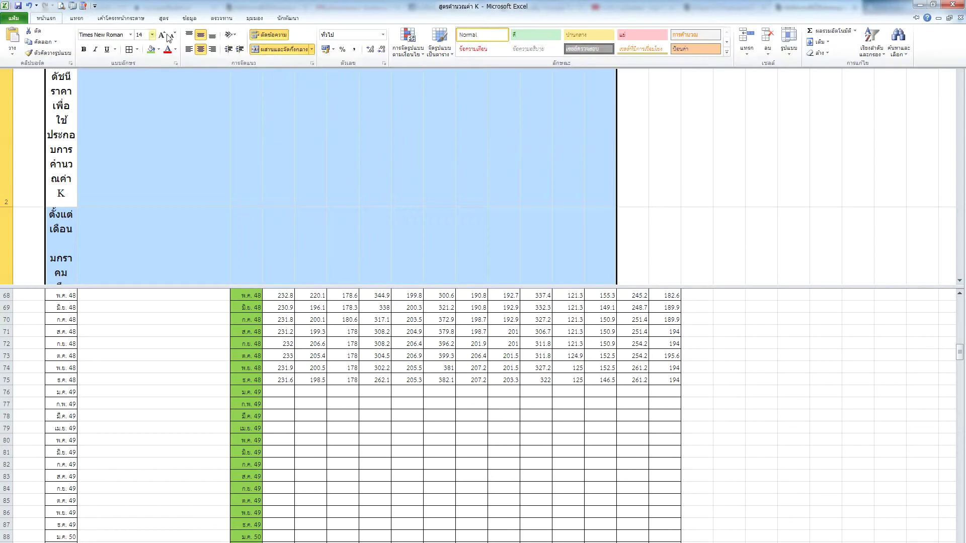
{"action": "left_click", "coordinate": [269, 35]}
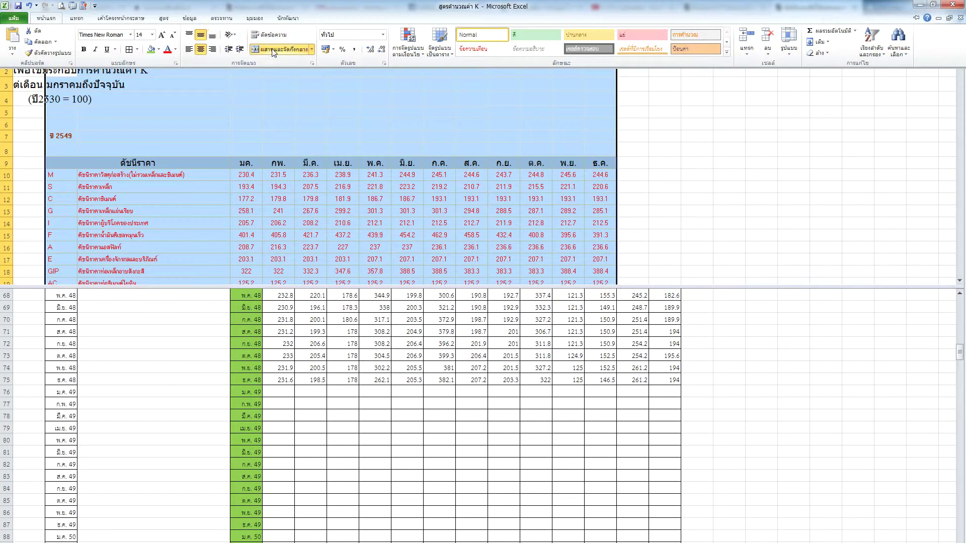
{"action": "left_click", "coordinate": [249, 177]}
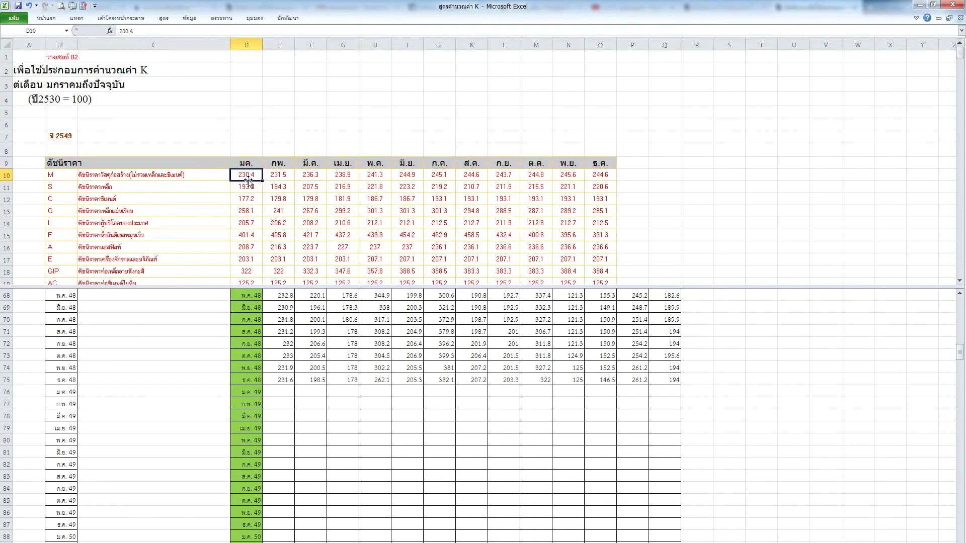
Step: Copy the 2549 values in D10:O22 and paste them as transposed values starting at E76, the January 49 row
{"action": "scroll", "coordinate": [248, 178], "scroll_direction": "down", "scroll_amount": 2}
{"action": "left_click", "coordinate": [597, 236], "text": "shift"}
{"action": "key", "text": "ctrl+c"}
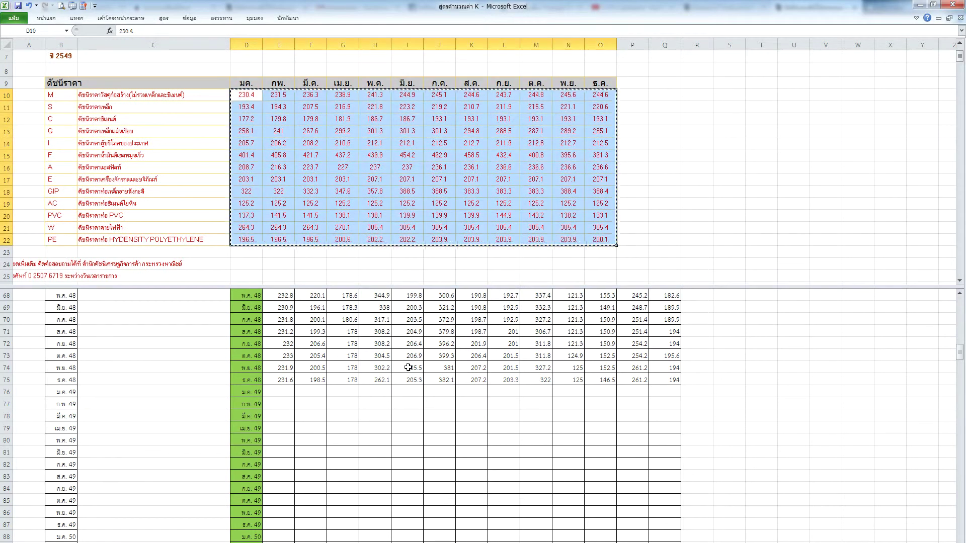
{"action": "right_click", "coordinate": [278, 393]}
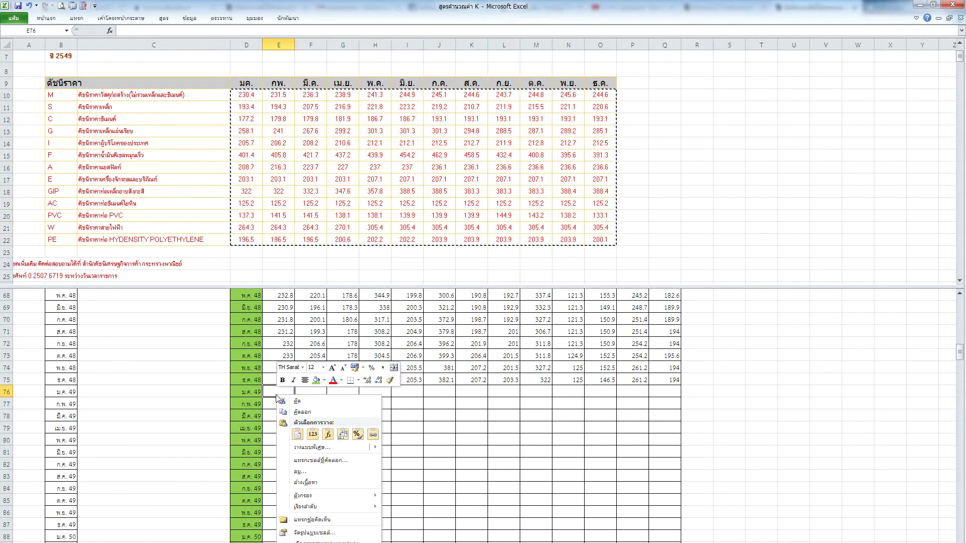
{"action": "left_click", "coordinate": [317, 448]}
{"action": "left_click", "coordinate": [222, 405]}
{"action": "left_click", "coordinate": [324, 491]}
{"action": "left_click", "coordinate": [362, 509]}
{"action": "left_click", "coordinate": [340, 403]}
Step: Check the pasted 2549 monthly rows against the source table and clear the copy selection
{"action": "scroll", "coordinate": [339, 401], "scroll_direction": "down", "scroll_amount": 2}
{"action": "scroll", "coordinate": [339, 402], "scroll_direction": "down", "scroll_amount": 1}
{"action": "left_click", "coordinate": [345, 392]}
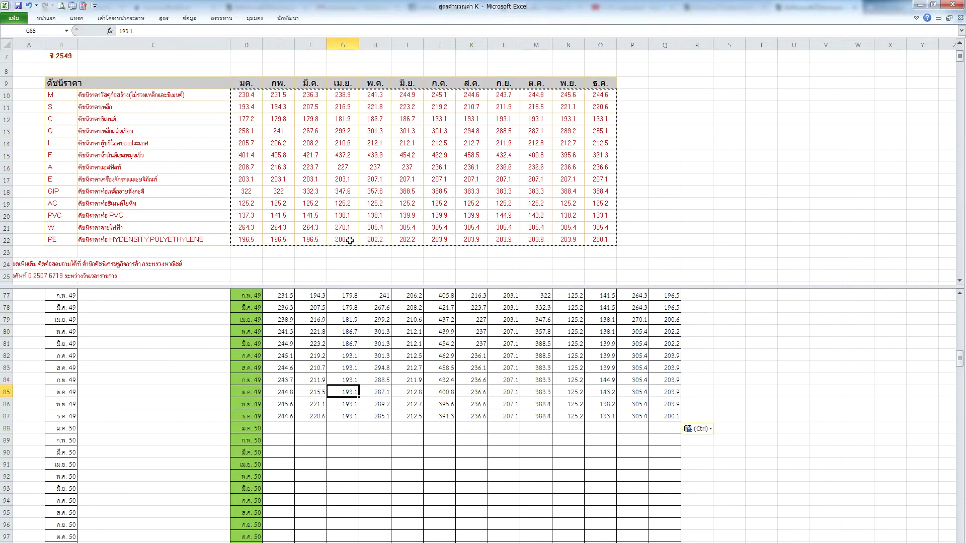
{"action": "left_click", "coordinate": [343, 144]}
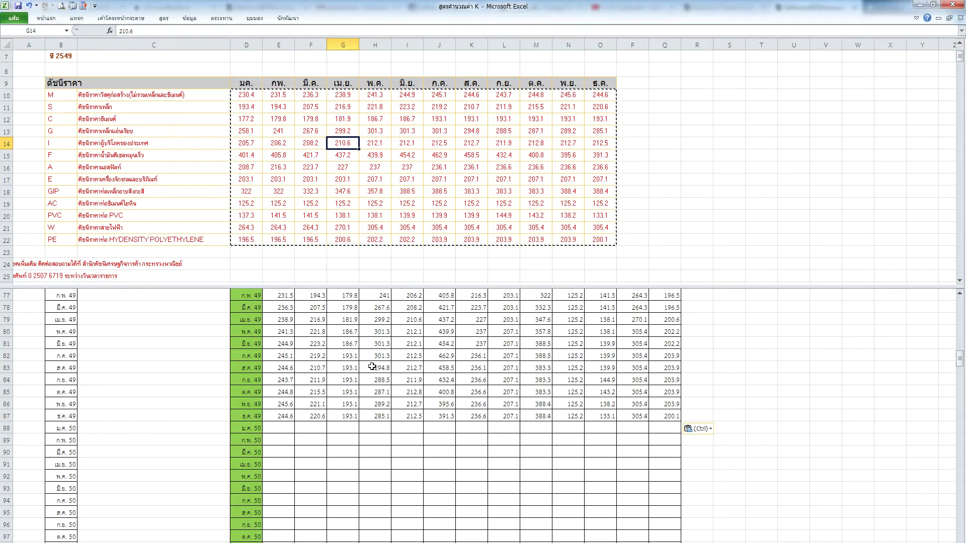
{"action": "key", "text": "ctrl"}
{"action": "left_click", "coordinate": [408, 366]}
{"action": "key", "text": "Escape"}
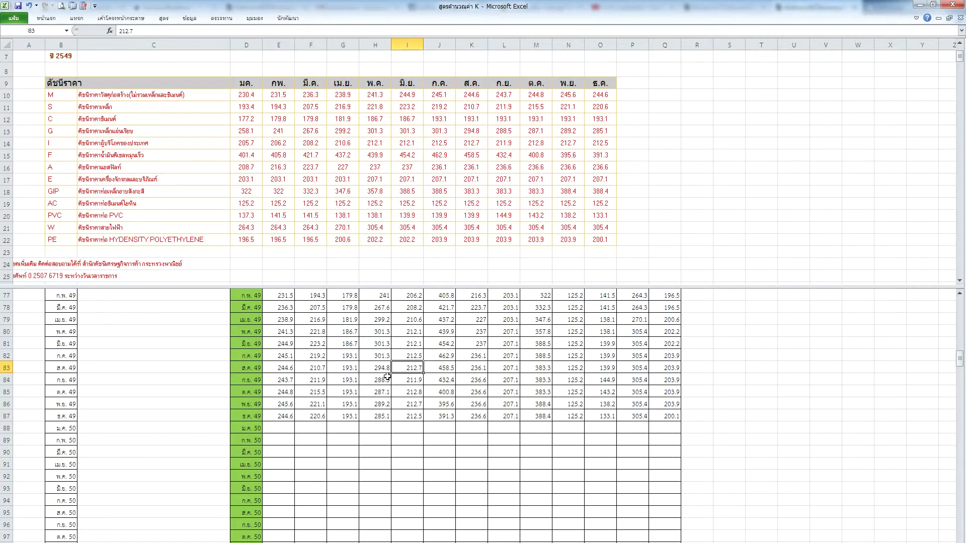
{"action": "left_click", "coordinate": [375, 179]}
{"action": "scroll", "coordinate": [374, 186], "scroll_direction": "up", "scroll_amount": 2}
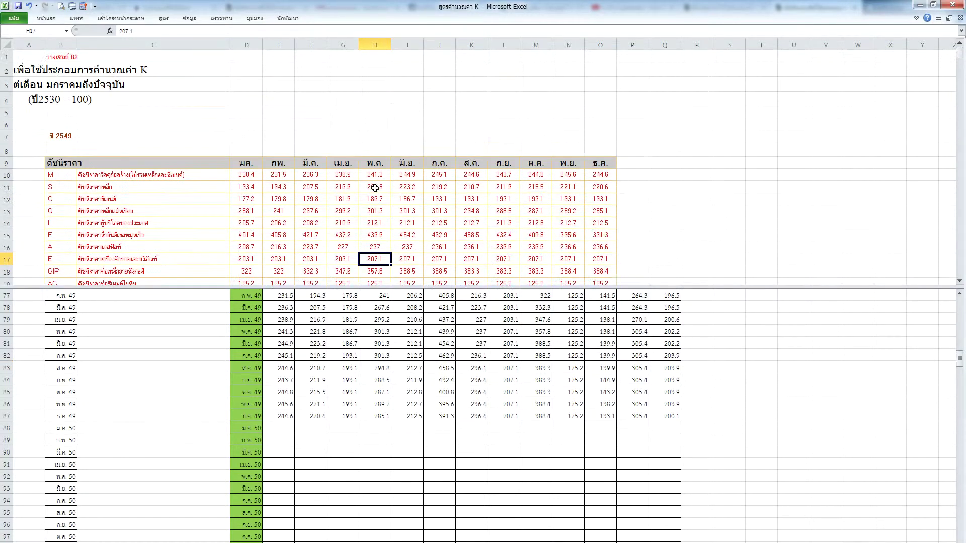
Step: Copy the index code headings M through PE from E32:Q32 and paste them into row 1 starting at E1
{"action": "left_click", "coordinate": [308, 334]}
{"action": "key", "text": "ctrl+Up"}
{"action": "key", "text": "Down"}
{"action": "key", "text": "Left"}
{"action": "key", "text": "ctrl+shift+Right"}
{"action": "key", "text": "ctrl+c"}
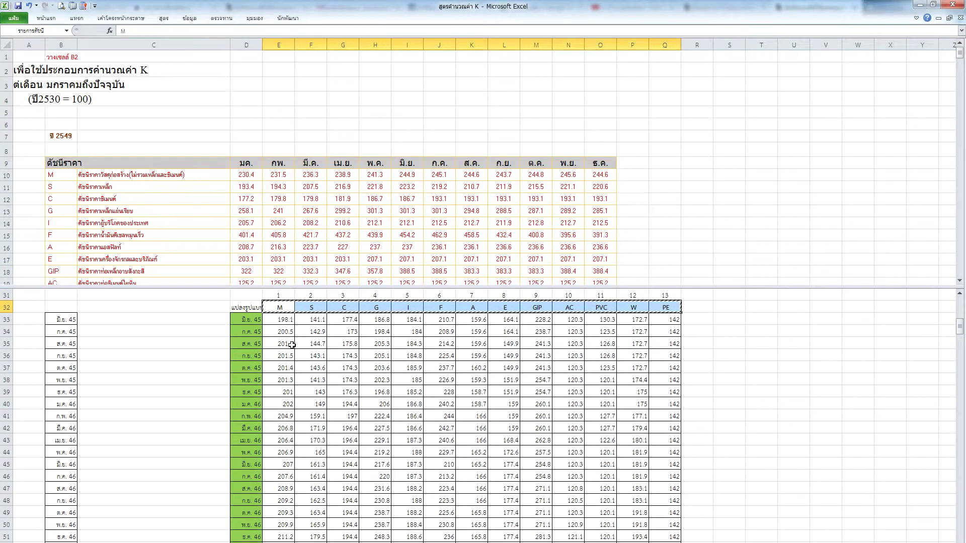
{"action": "left_click", "coordinate": [277, 56]}
{"action": "key", "text": "ctrl+v"}
{"action": "left_click", "coordinate": [325, 89]}
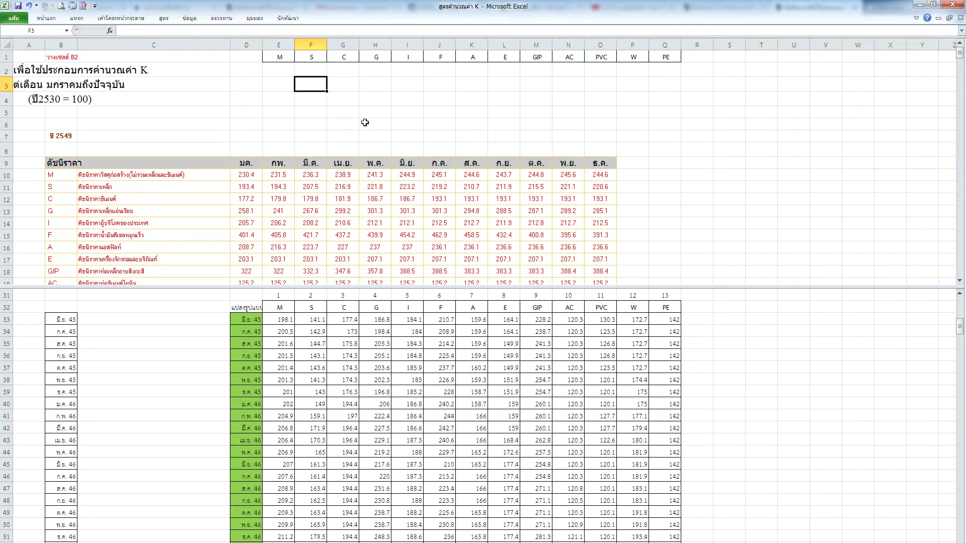
Step: Compare the 2549 values of index I in source row 14 with column I of the transposed 49 rows
{"action": "left_click", "coordinate": [351, 234]}
{"action": "scroll", "coordinate": [351, 232], "scroll_direction": "down", "scroll_amount": 1}
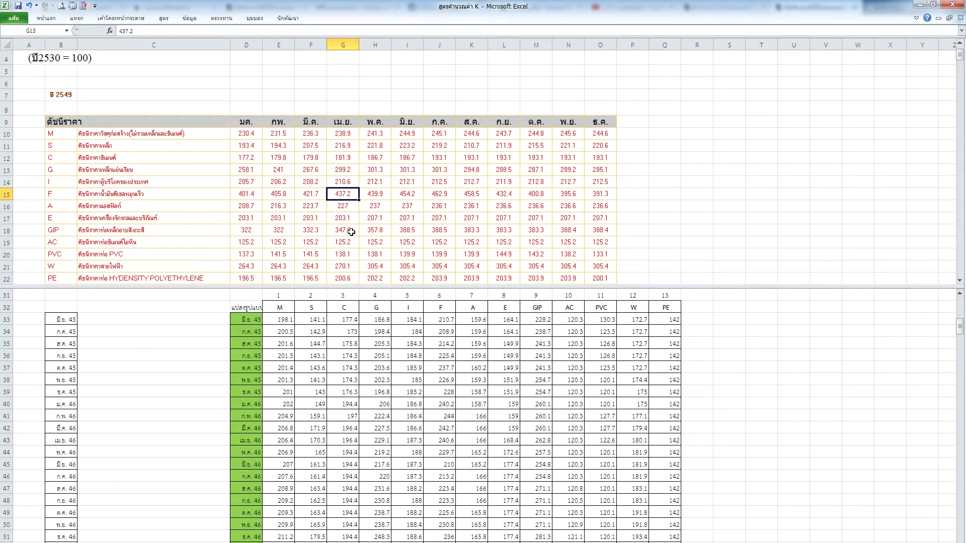
{"action": "scroll", "coordinate": [351, 232], "scroll_direction": "up", "scroll_amount": 1}
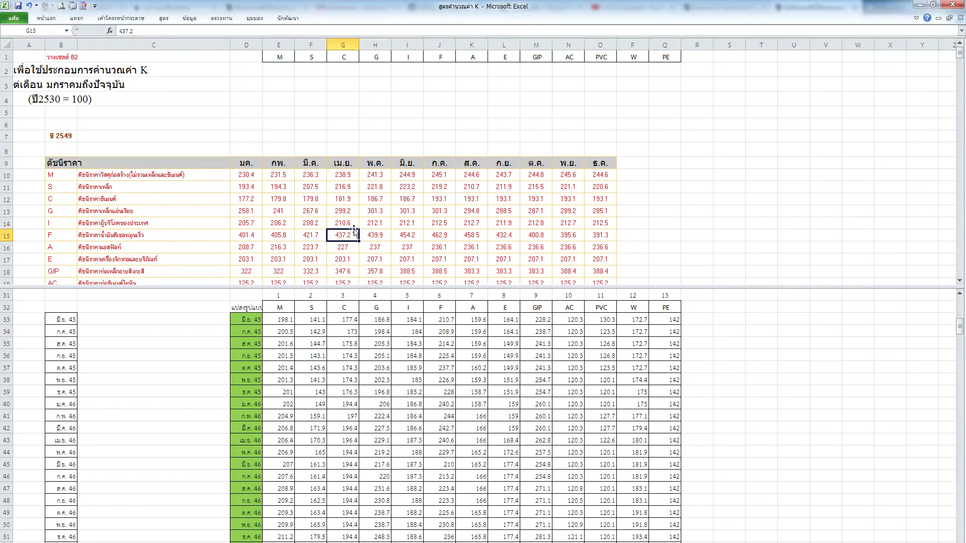
{"action": "left_click", "coordinate": [345, 224]}
{"action": "left_click", "coordinate": [362, 465]}
{"action": "scroll", "coordinate": [363, 464], "scroll_direction": "down", "scroll_amount": 3}
{"action": "scroll", "coordinate": [362, 465], "scroll_direction": "down", "scroll_amount": 11}
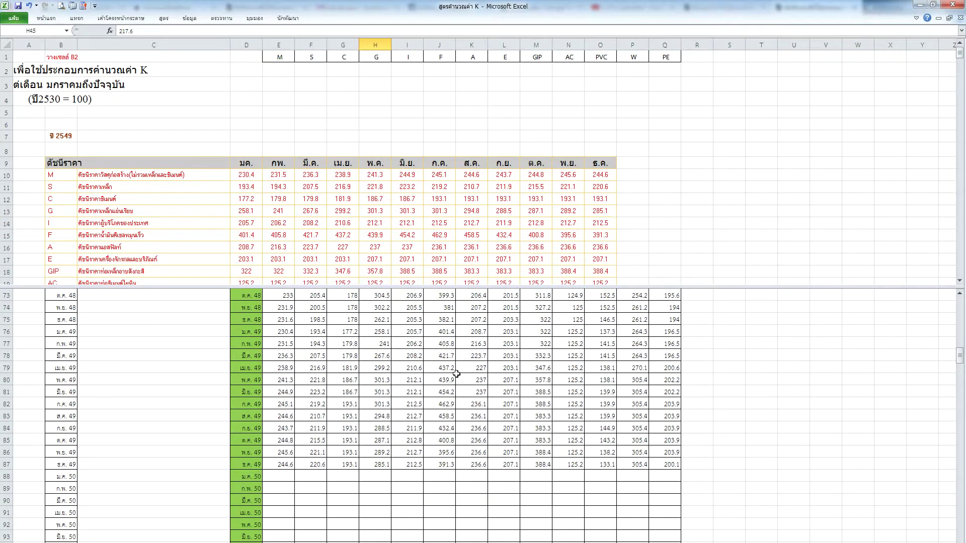
{"action": "left_click", "coordinate": [409, 367]}
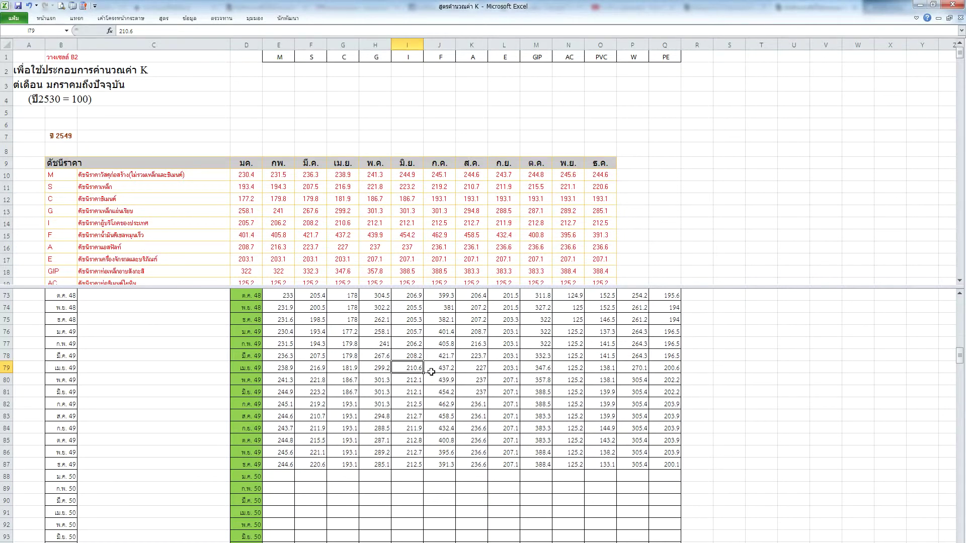
{"action": "left_click", "coordinate": [418, 381]}
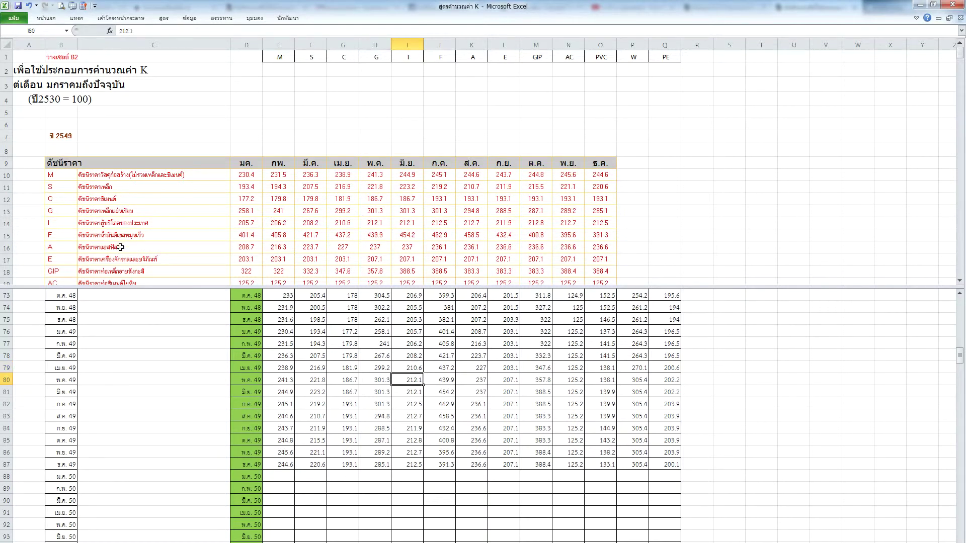
{"action": "left_click", "coordinate": [9, 222]}
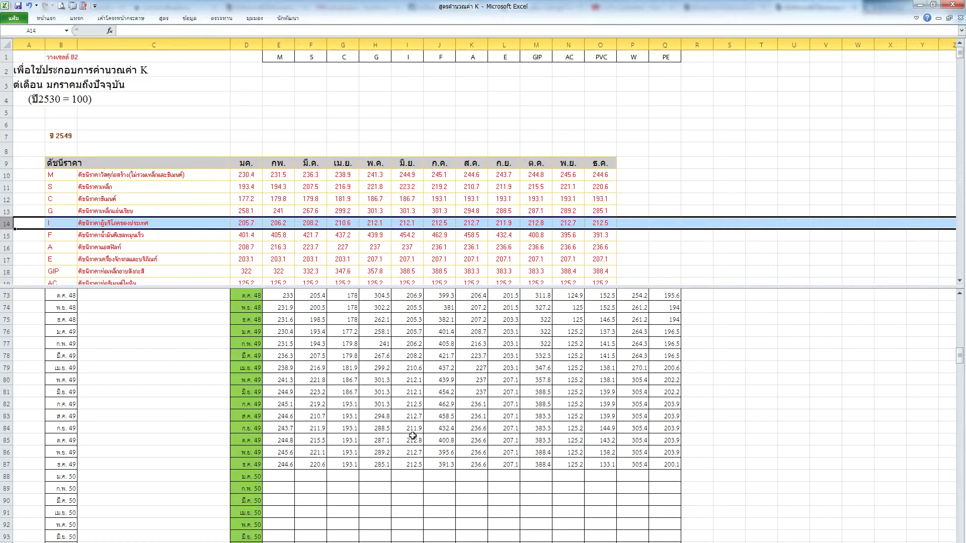
{"action": "left_click", "coordinate": [345, 417]}
{"action": "left_click", "coordinate": [278, 124]}
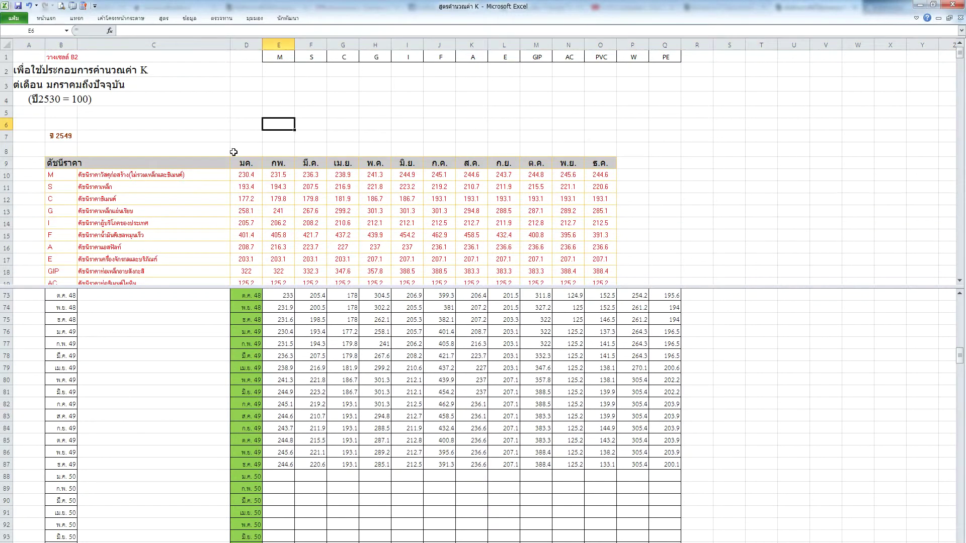
Step: Return to the Opera browser, close the 2549 page, open the 2550 price index table from the year list and copy the whole page
{"action": "key", "text": "alt+Tab"}
{"action": "key", "text": "ctrl+a"}
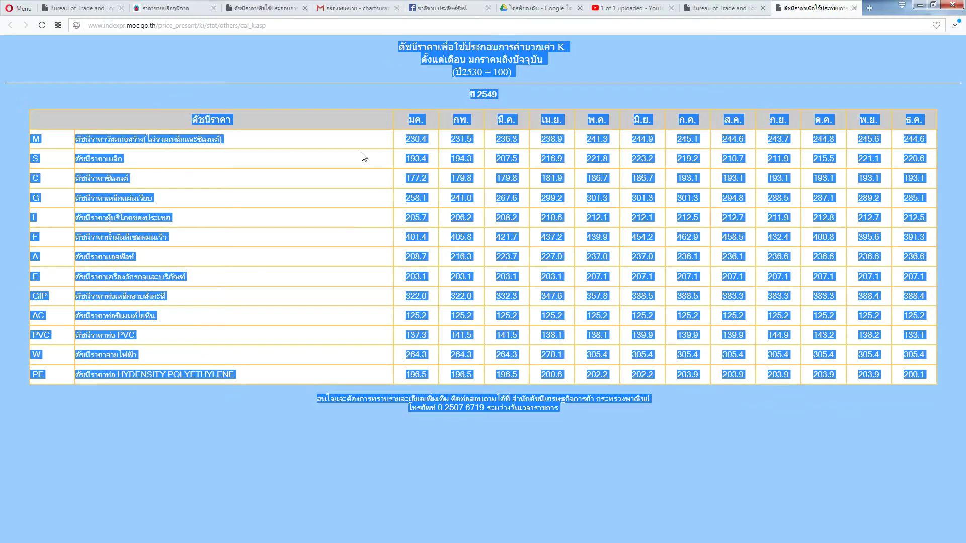
{"action": "left_click", "coordinate": [854, 9]}
{"action": "left_click_drag", "start_coordinate": [659, 136], "coordinate": [651, 114]}
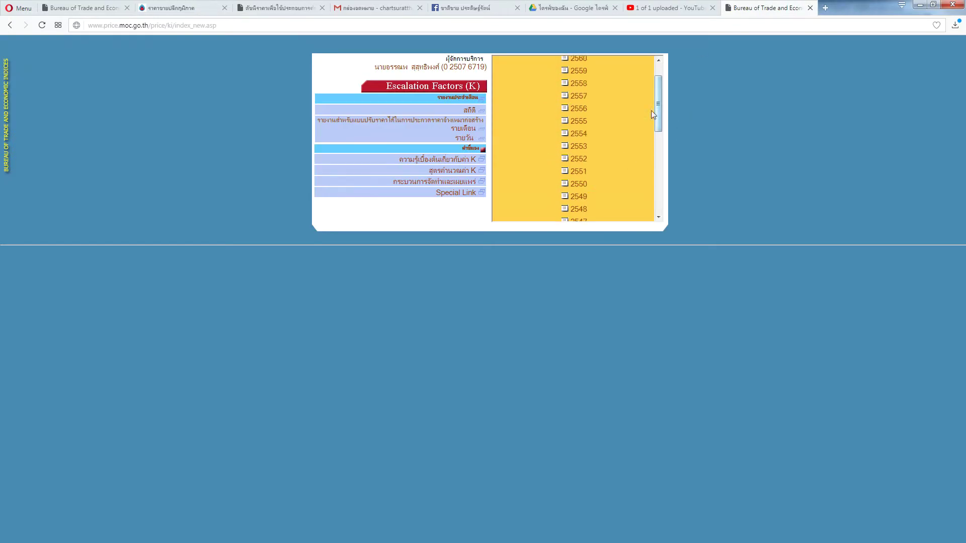
{"action": "left_click", "coordinate": [578, 187]}
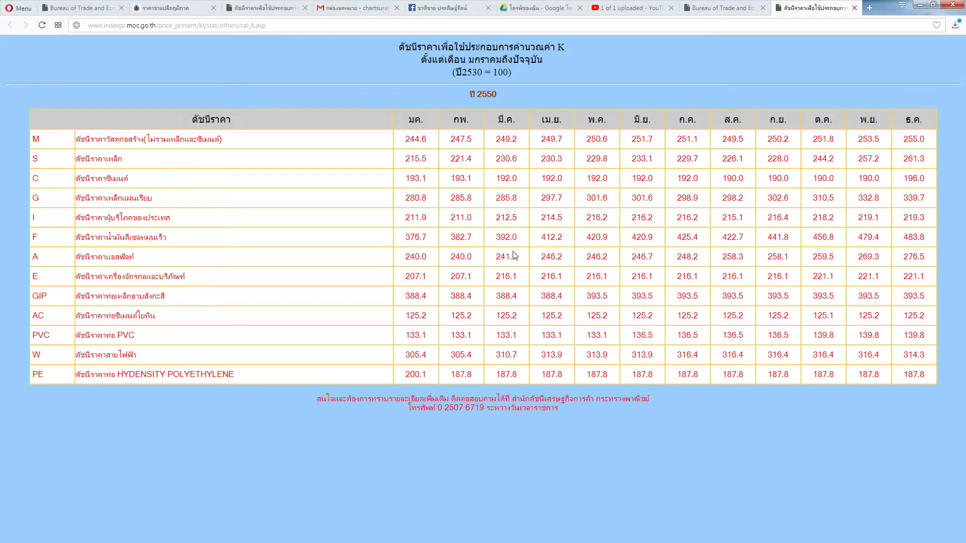
{"action": "key", "text": "ctrl+a"}
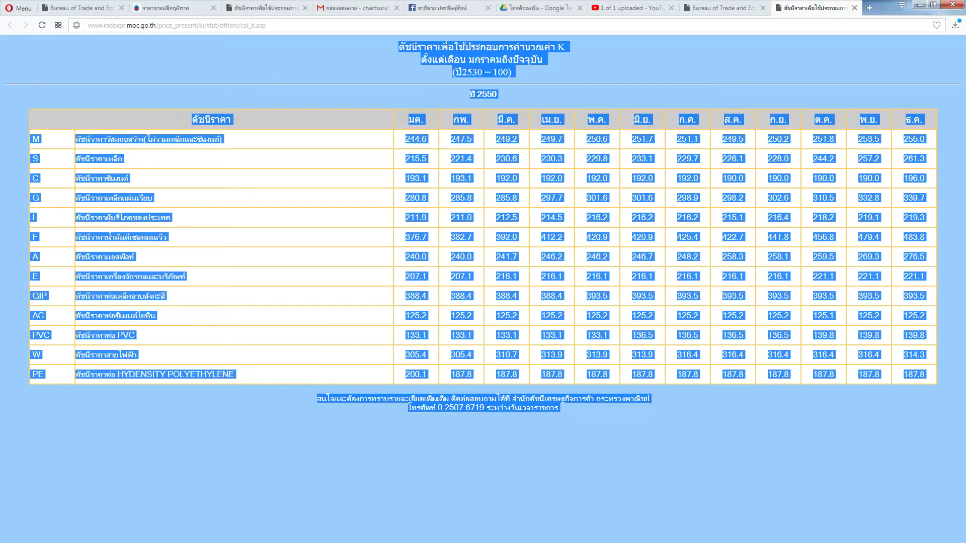
Step: Switch to the Excel K-formula workbook, paste the 2550 index page at B2 and remove its text wrapping and cell merging
{"action": "mouse_move", "coordinate": [458, 541]}
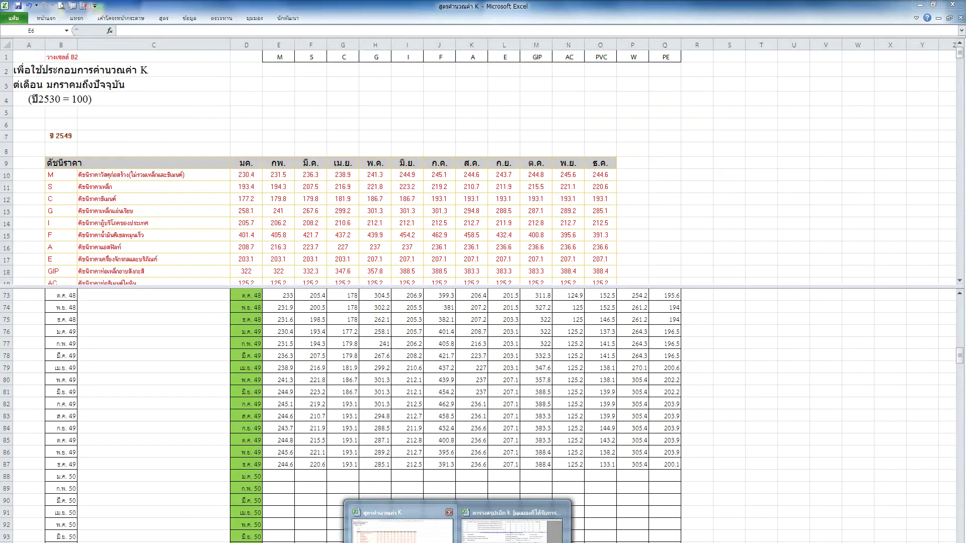
{"action": "left_click", "coordinate": [400, 528]}
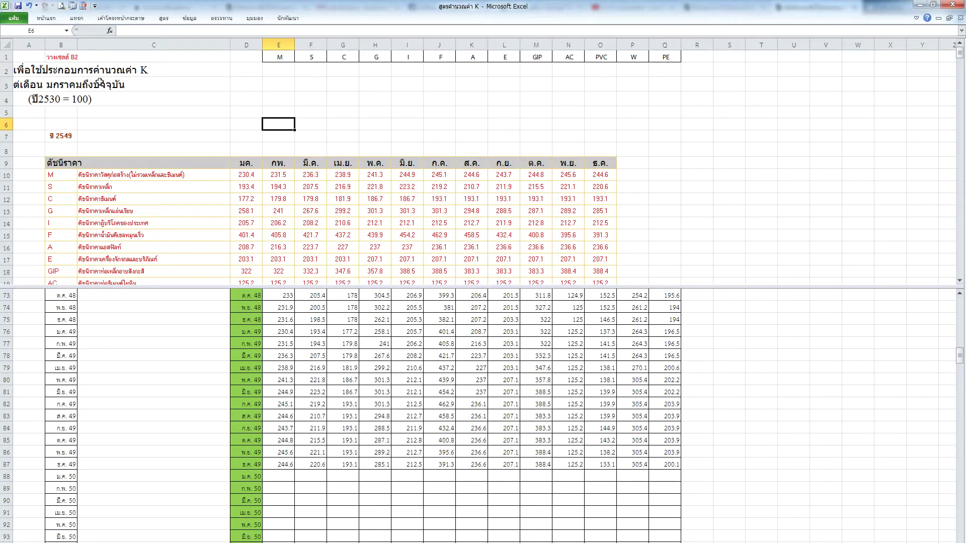
{"action": "left_click", "coordinate": [65, 71]}
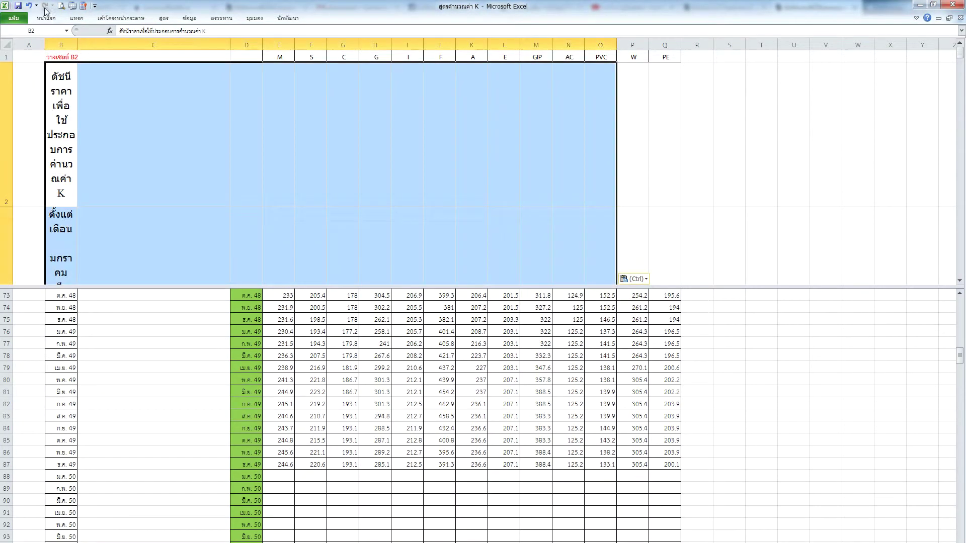
{"action": "left_click", "coordinate": [46, 18]}
{"action": "left_click", "coordinate": [45, 18]}
{"action": "left_click", "coordinate": [46, 18]}
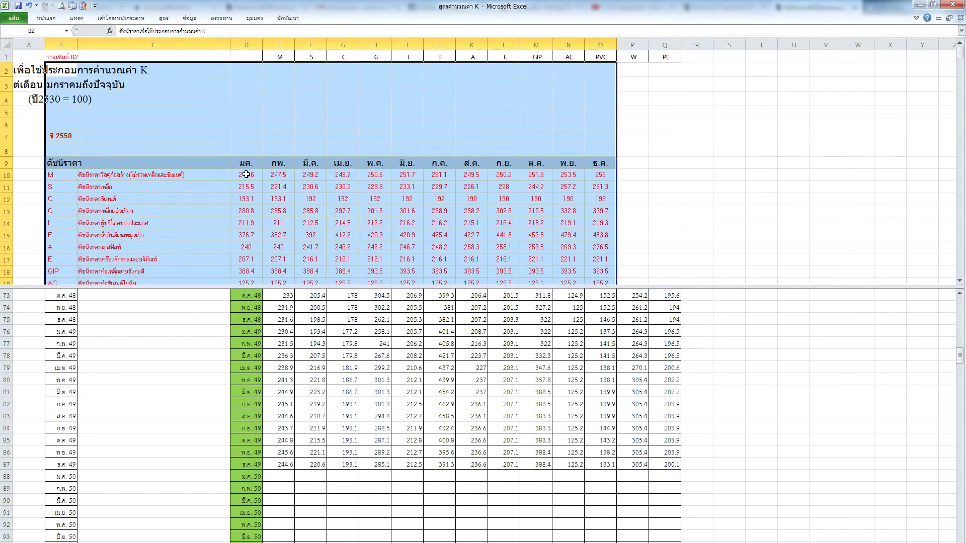
Step: Copy the 2550 values in D10:O22 and paste them as transposed values starting at E88, the January 50 row
{"action": "left_click", "coordinate": [246, 175]}
{"action": "scroll", "coordinate": [305, 187], "scroll_direction": "down", "scroll_amount": 2}
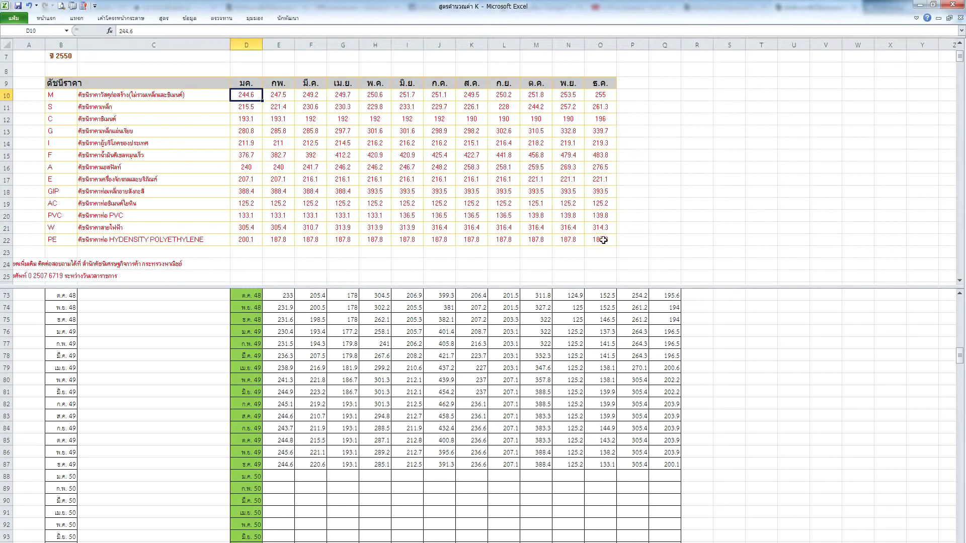
{"action": "left_click", "coordinate": [605, 245], "text": "shift"}
{"action": "key", "text": "ctrl+c"}
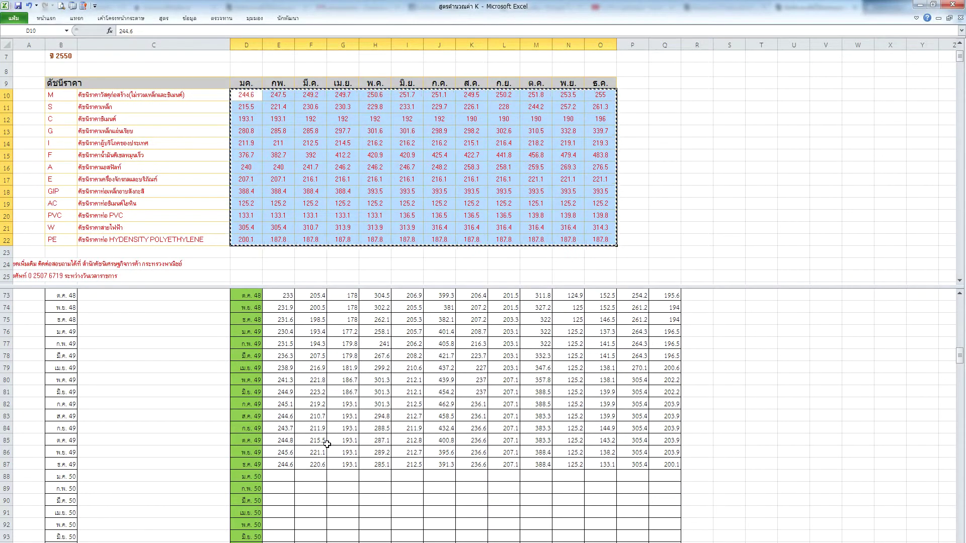
{"action": "left_click", "coordinate": [285, 475]}
{"action": "scroll", "coordinate": [285, 468], "scroll_direction": "down", "scroll_amount": 3}
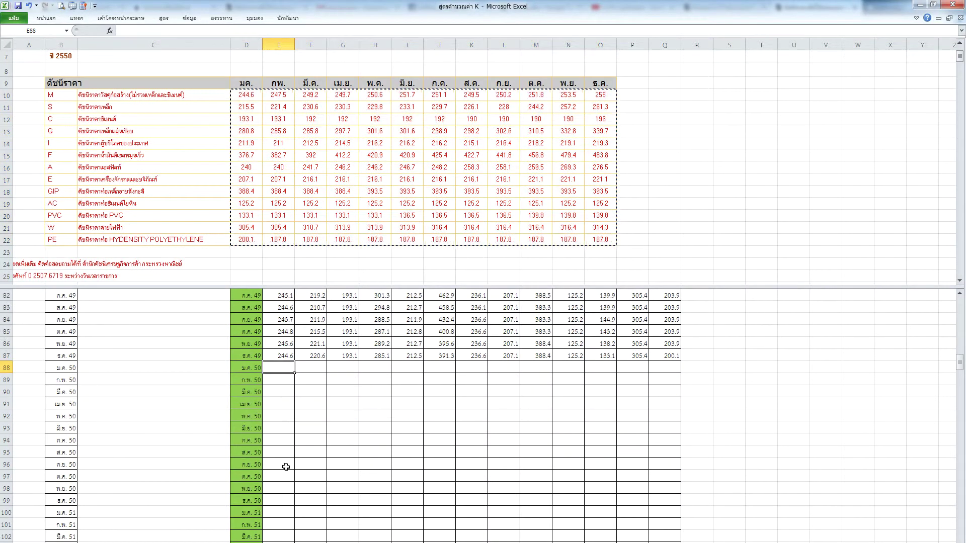
{"action": "right_click", "coordinate": [270, 364]}
{"action": "left_click", "coordinate": [313, 426]}
{"action": "left_click", "coordinate": [224, 386]}
{"action": "left_click", "coordinate": [340, 472]}
{"action": "left_click", "coordinate": [359, 488]}
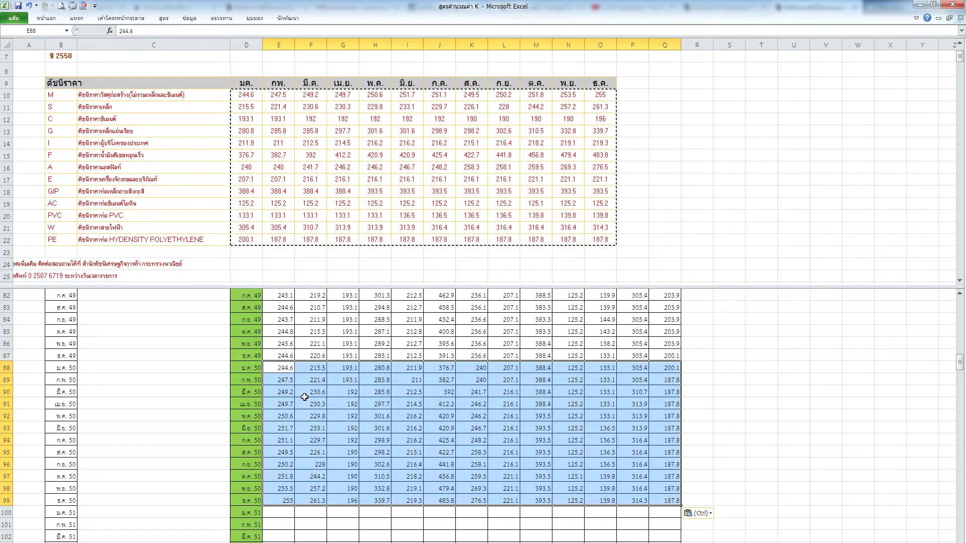
{"action": "left_click", "coordinate": [305, 393]}
{"action": "key", "text": "Escape"}
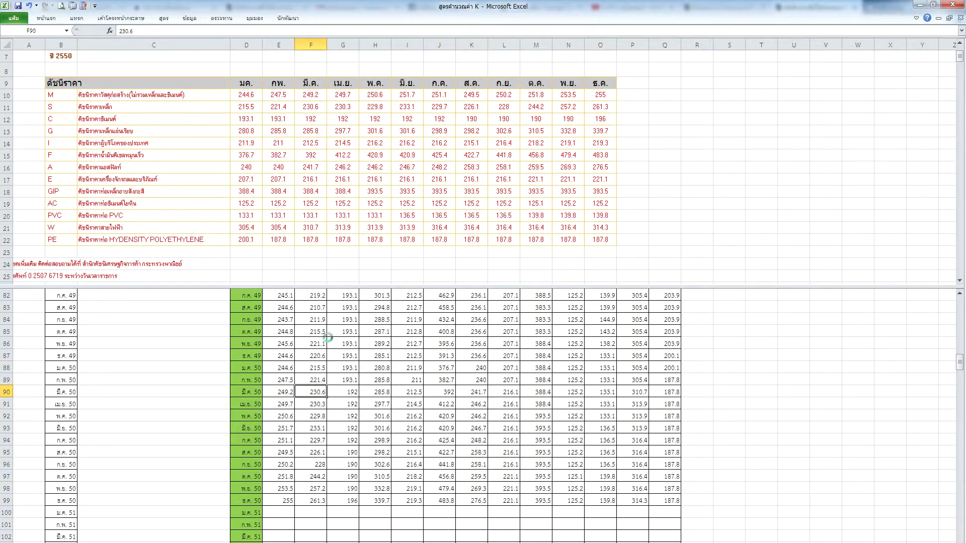
Step: Compare the March 2550 value of index G in the source table with the transposed March 50 row
{"action": "left_click", "coordinate": [312, 136]}
{"action": "scroll", "coordinate": [319, 156], "scroll_direction": "up", "scroll_amount": 2}
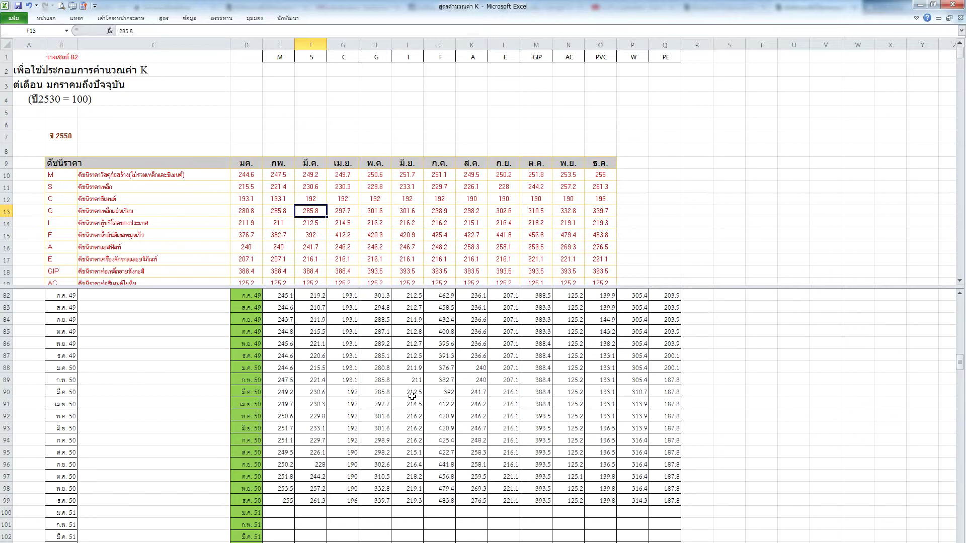
{"action": "left_click", "coordinate": [372, 393]}
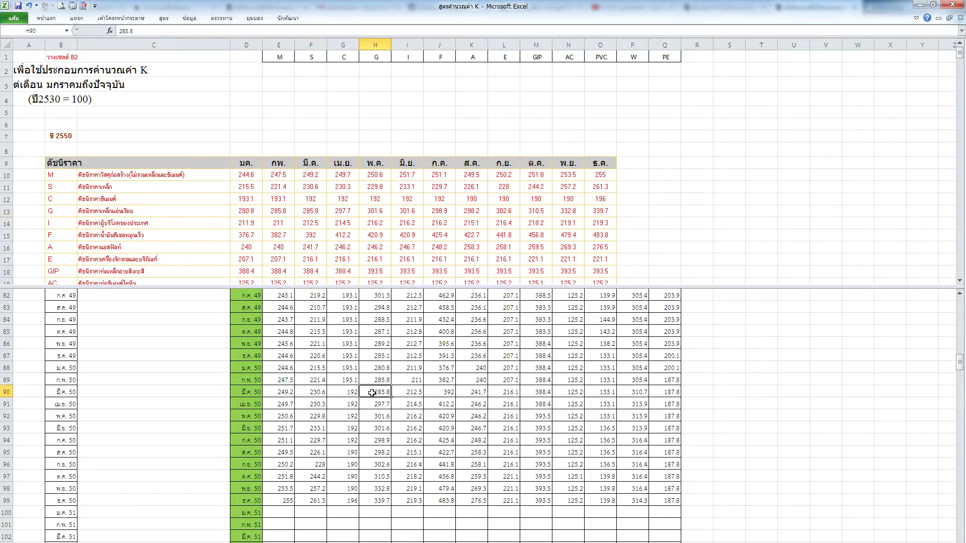
{"action": "left_click", "coordinate": [239, 154]}
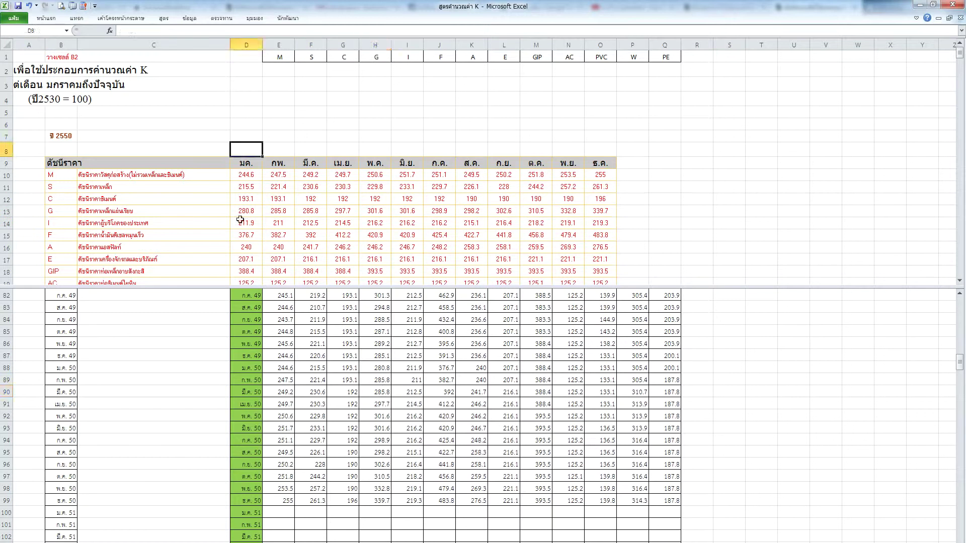
Step: Switch back to Opera, close the 2550 page, open the 2551 price index table from the year list and select the whole page
{"action": "key", "text": "alt+Tab"}
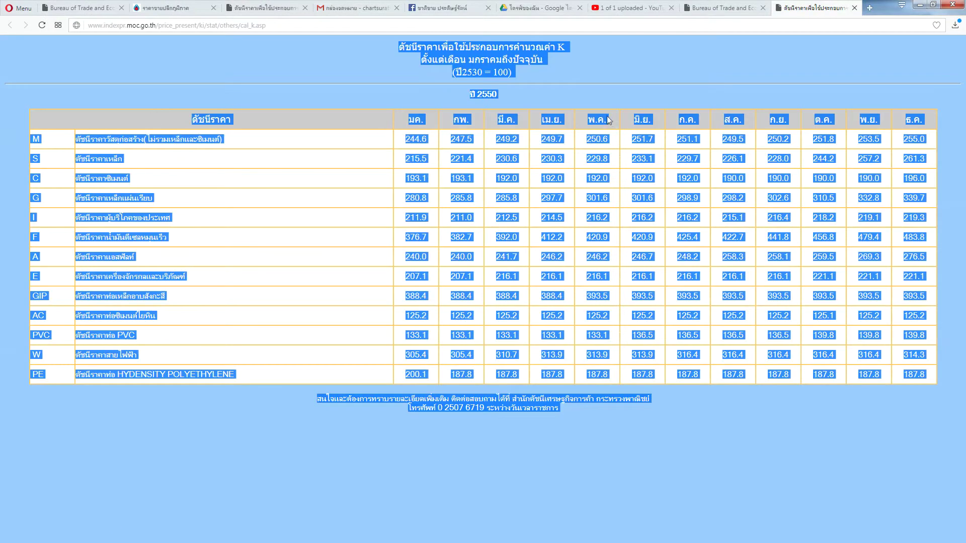
{"action": "left_click", "coordinate": [854, 8]}
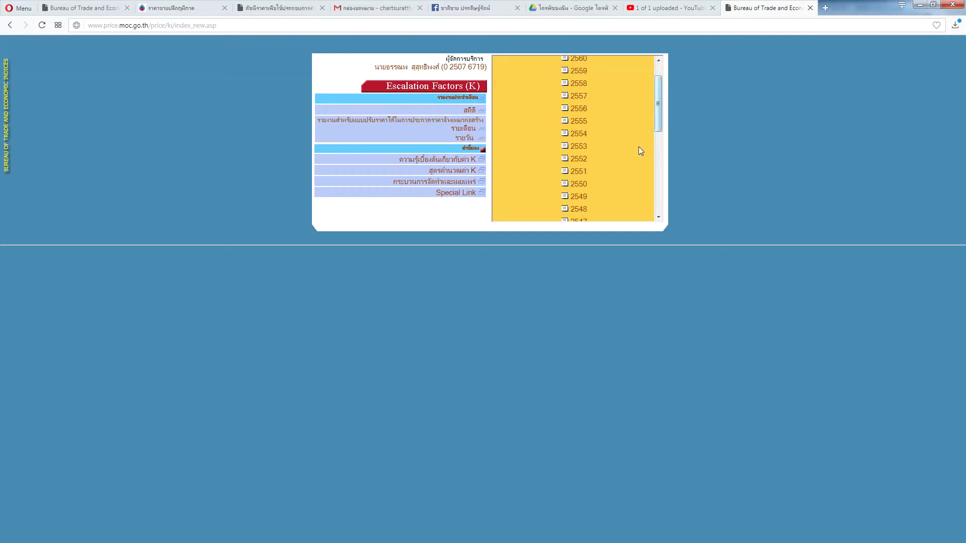
{"action": "left_click", "coordinate": [579, 171]}
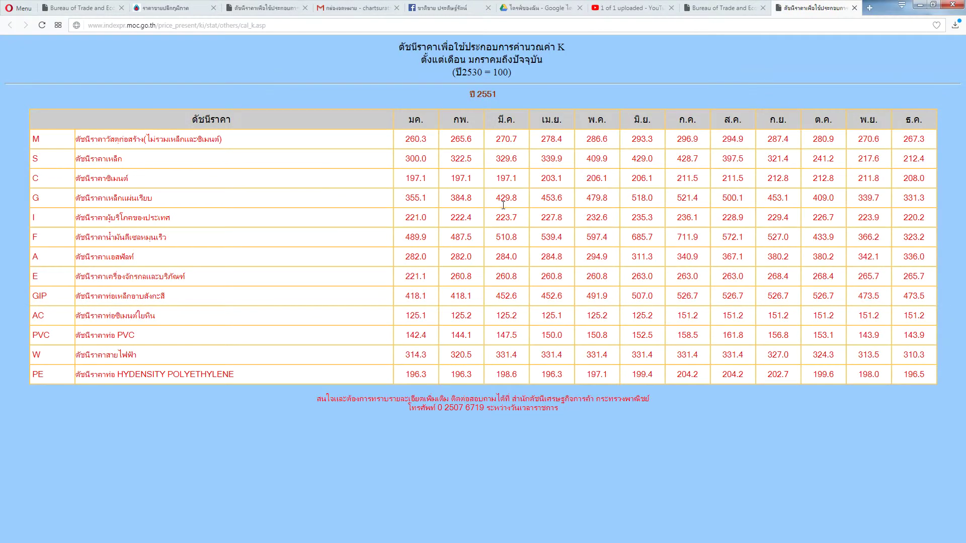
{"action": "key", "text": "ctrl+a"}
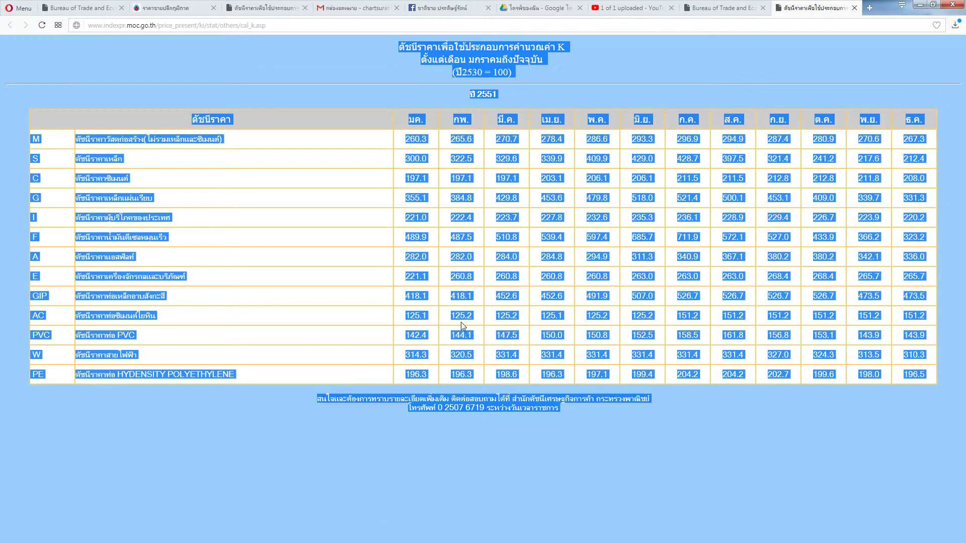
Step: Switch to the Excel K-formula workbook, paste the 2551 index page at B2 and remove its text wrapping and cell merging
{"action": "key", "text": "alt+Tab"}
{"action": "left_click", "coordinate": [61, 70]}
{"action": "key", "text": "ctrl+v"}
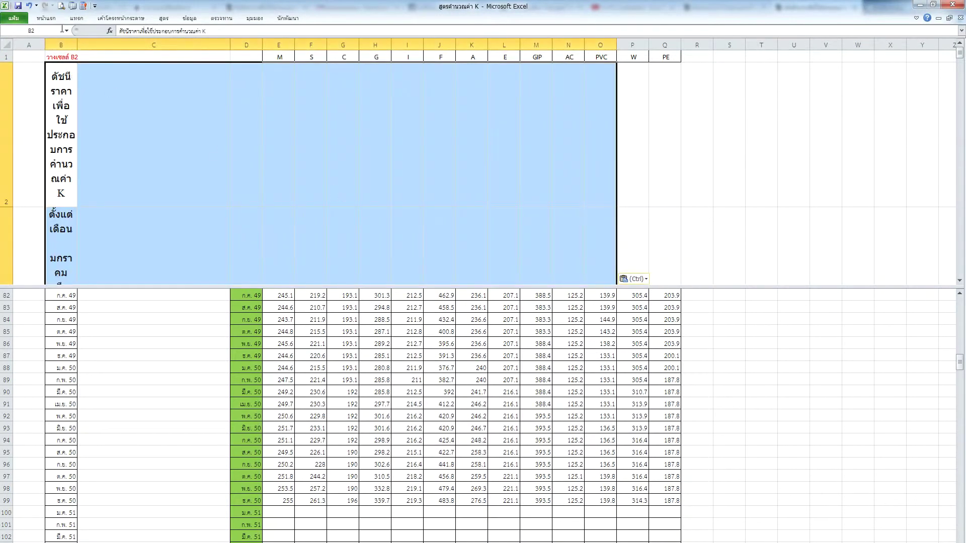
{"action": "left_click", "coordinate": [46, 19]}
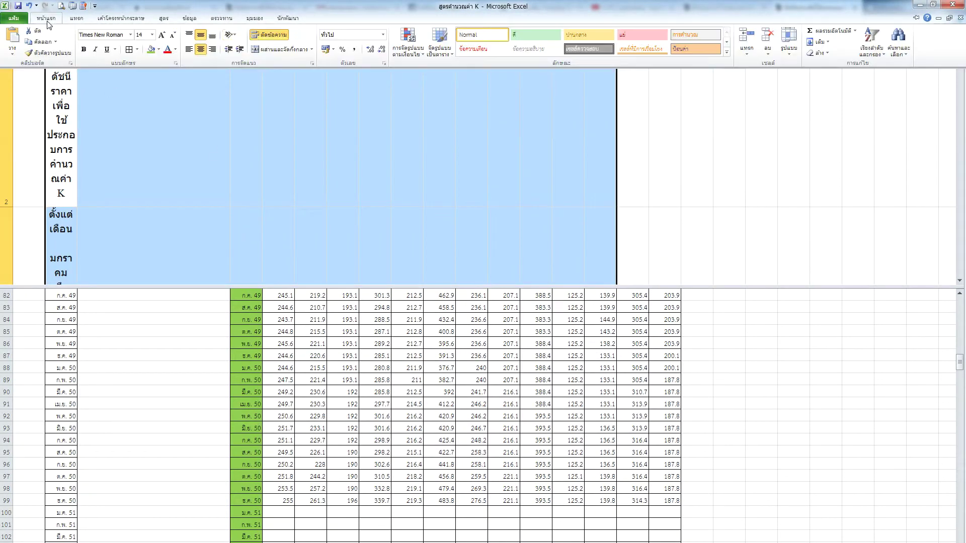
{"action": "left_click", "coordinate": [277, 50]}
Step: Copy the 2551 values in D10:O22 and paste them as transposed values starting at E100, the January 51 row
{"action": "left_click", "coordinate": [245, 177]}
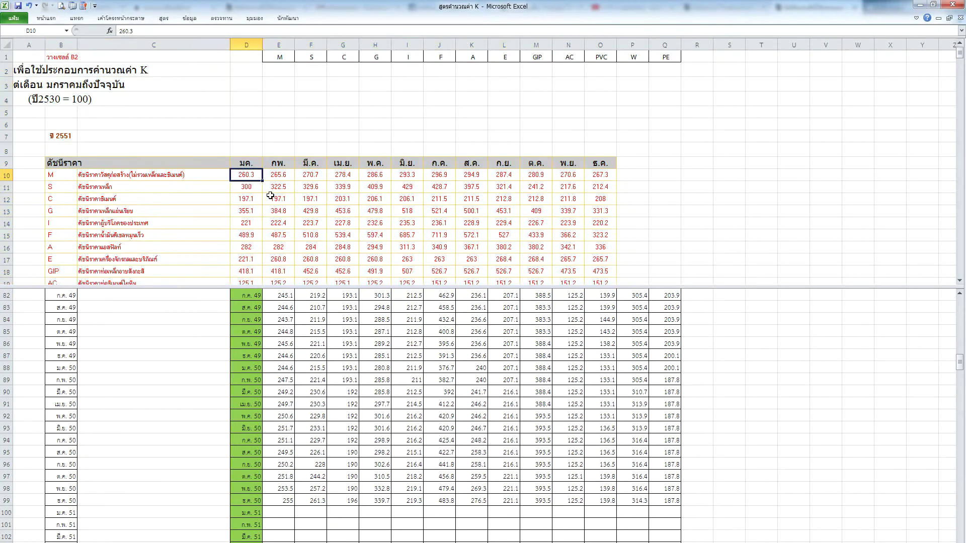
{"action": "scroll", "coordinate": [272, 196], "scroll_direction": "down", "scroll_amount": 3}
{"action": "left_click", "coordinate": [604, 203], "text": "shift"}
{"action": "key", "text": "ctrl+c"}
{"action": "left_click", "coordinate": [271, 459]}
{"action": "scroll", "coordinate": [274, 453], "scroll_direction": "down", "scroll_amount": 5}
{"action": "right_click", "coordinate": [285, 330]}
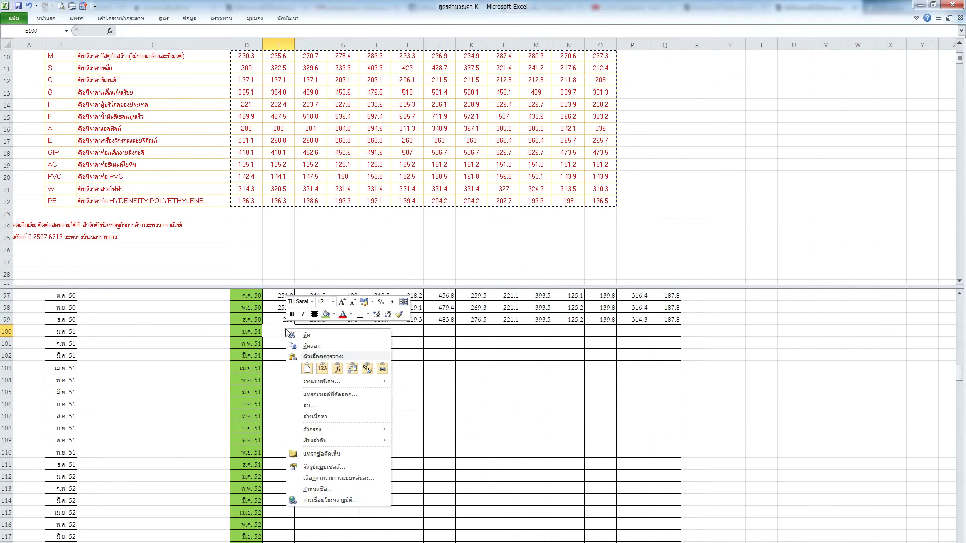
{"action": "left_click", "coordinate": [323, 381]}
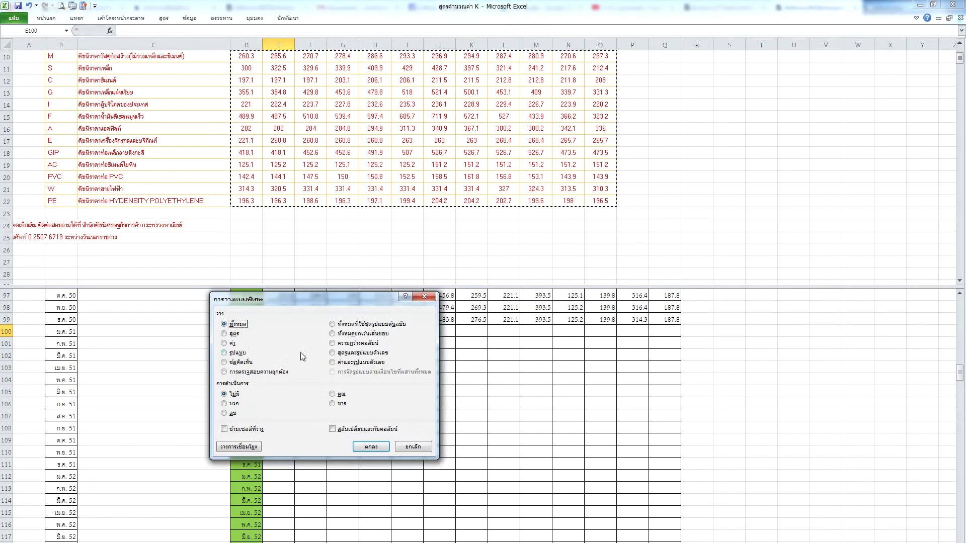
{"action": "left_click", "coordinate": [233, 345]}
{"action": "left_click", "coordinate": [351, 427]}
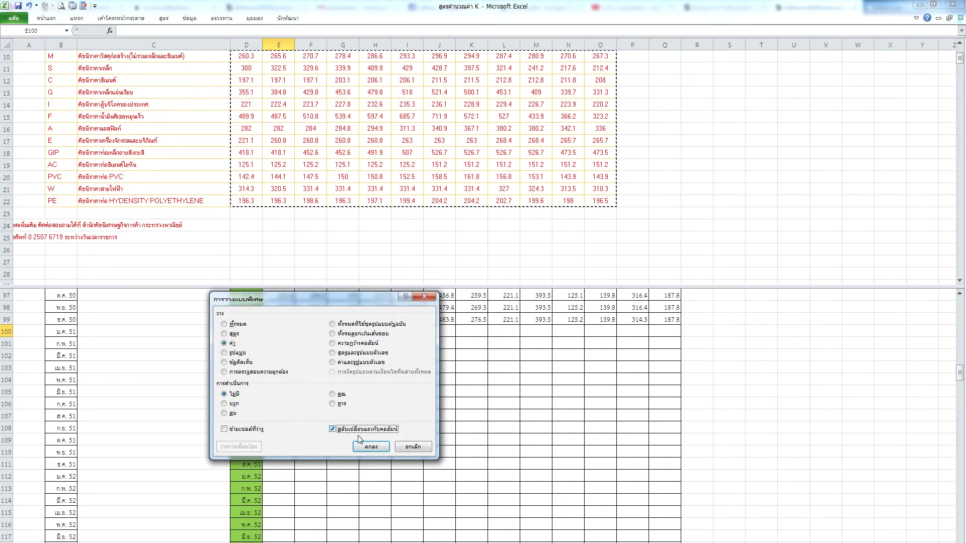
{"action": "left_click", "coordinate": [371, 446]}
Step: Examine the 2551 source table alongside the index headings in row 1 and the transposed rows for year 51
{"action": "left_click", "coordinate": [342, 417]}
{"action": "left_click", "coordinate": [290, 239]}
{"action": "left_click", "coordinate": [280, 190]}
{"action": "left_click", "coordinate": [536, 237]}
{"action": "scroll", "coordinate": [483, 243], "scroll_direction": "up", "scroll_amount": 3}
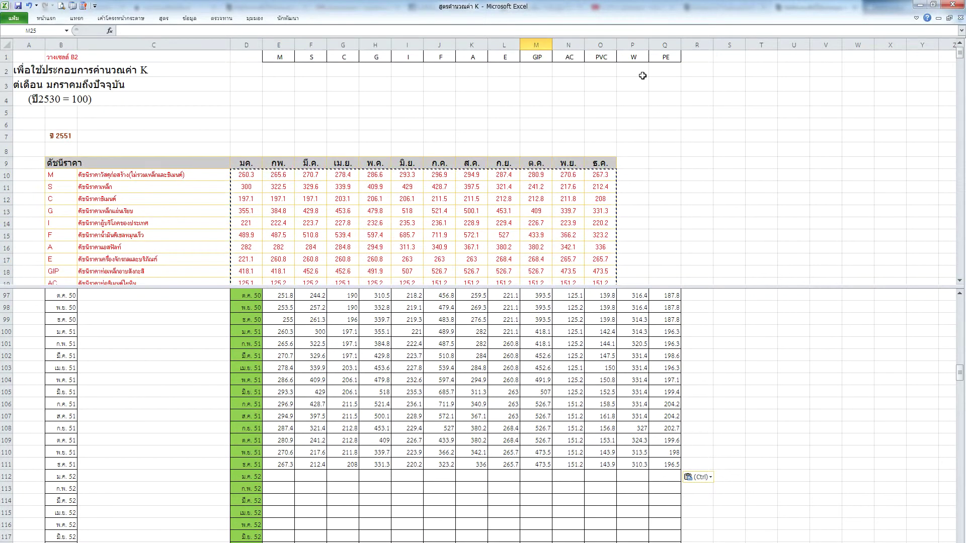
{"action": "left_click", "coordinate": [634, 452]}
{"action": "scroll", "coordinate": [448, 221], "scroll_direction": "down", "scroll_amount": 2}
{"action": "left_click", "coordinate": [447, 222]}
{"action": "scroll", "coordinate": [403, 220], "scroll_direction": "down", "scroll_amount": 3}
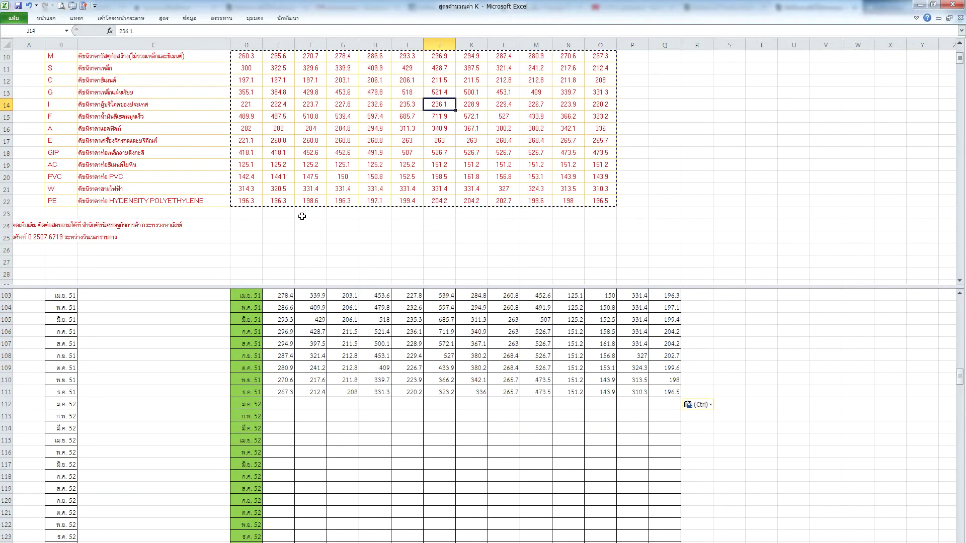
Step: Compare the September 2551 value of index W in the source table with the transposed September 51 row
{"action": "left_click", "coordinate": [638, 392]}
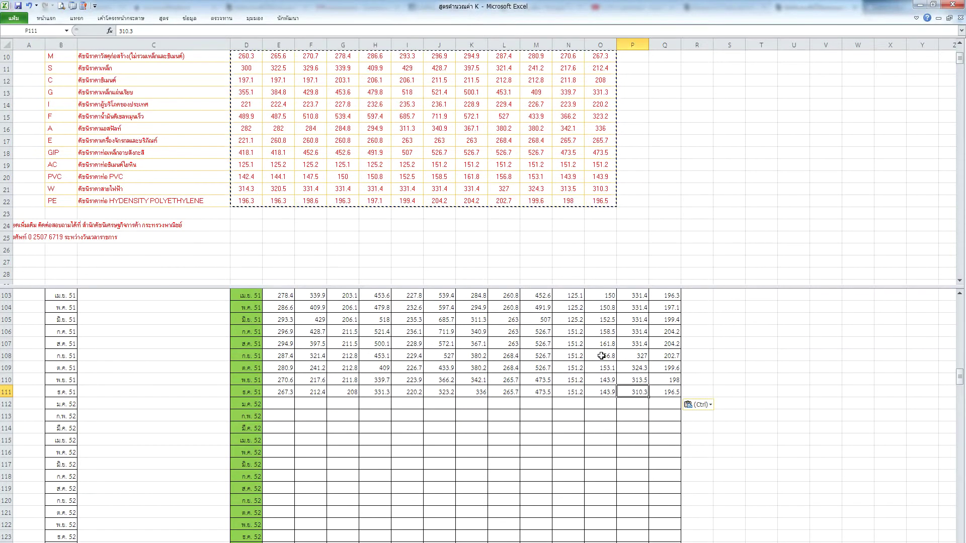
{"action": "scroll", "coordinate": [483, 312], "scroll_direction": "up", "scroll_amount": 1}
{"action": "left_click", "coordinate": [626, 299]}
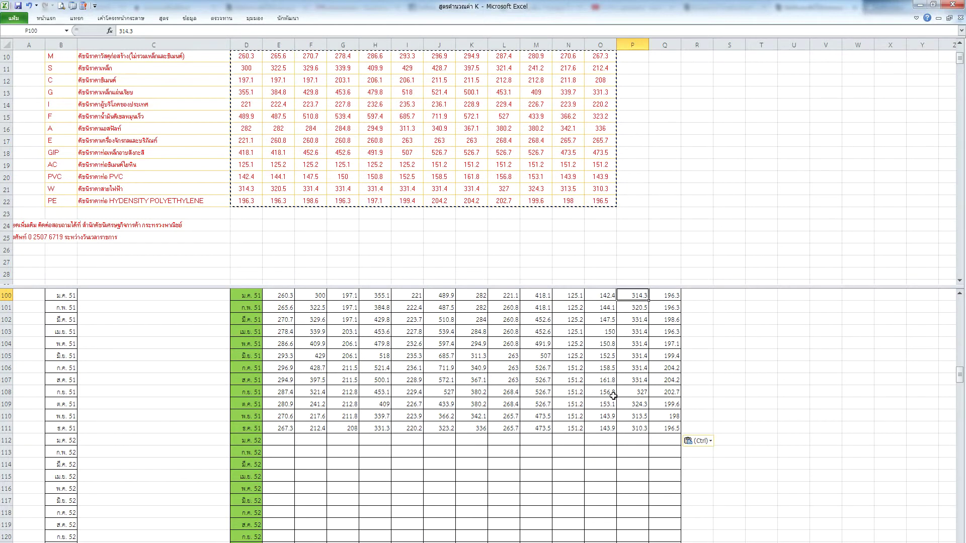
{"action": "left_click", "coordinate": [634, 390]}
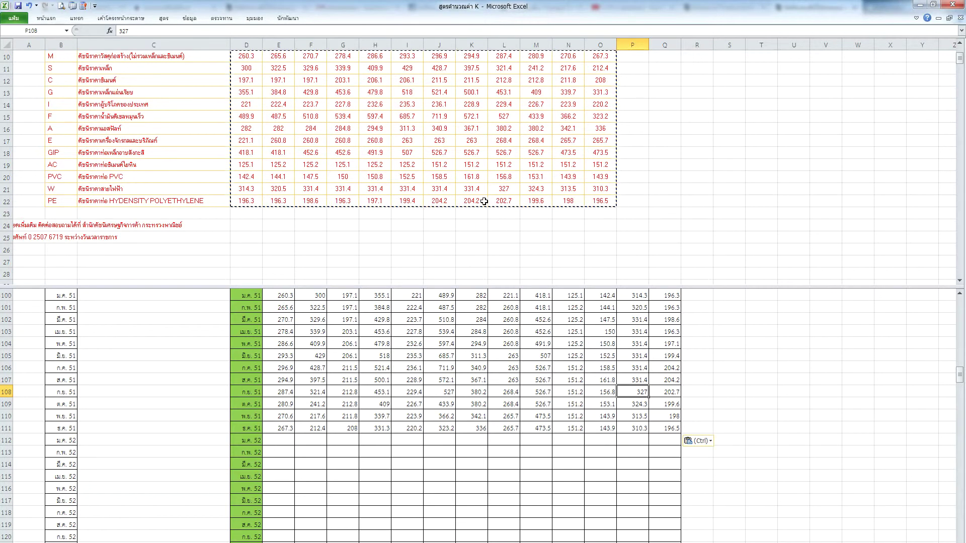
{"action": "left_click", "coordinate": [499, 189]}
{"action": "scroll", "coordinate": [498, 189], "scroll_direction": "up", "scroll_amount": 3}
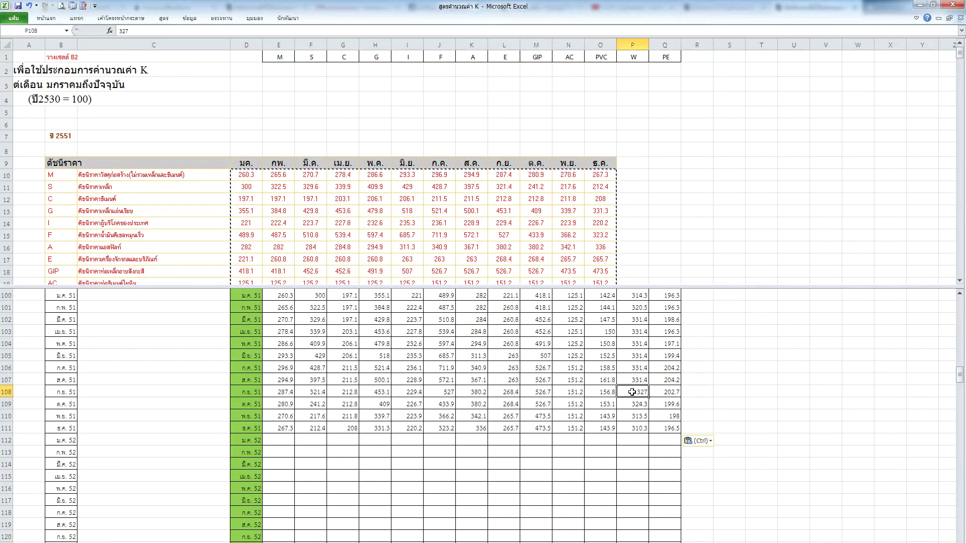
{"action": "left_click", "coordinate": [253, 392]}
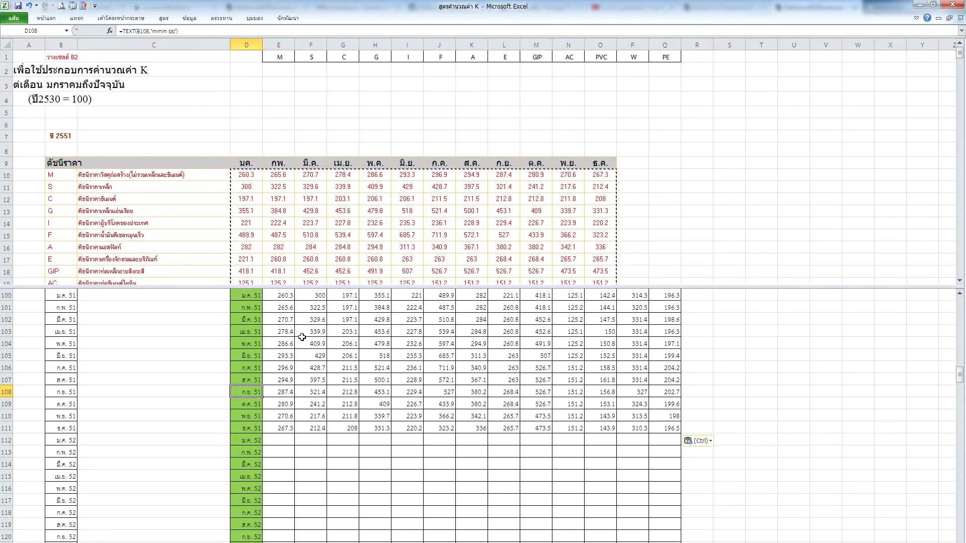
{"action": "key", "text": "shift+space"}
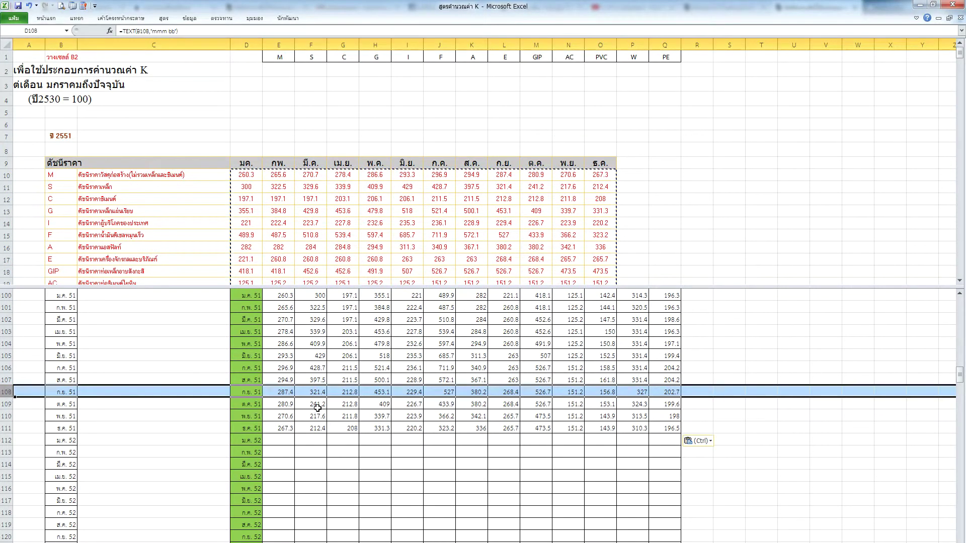
{"action": "left_click", "coordinate": [224, 149]}
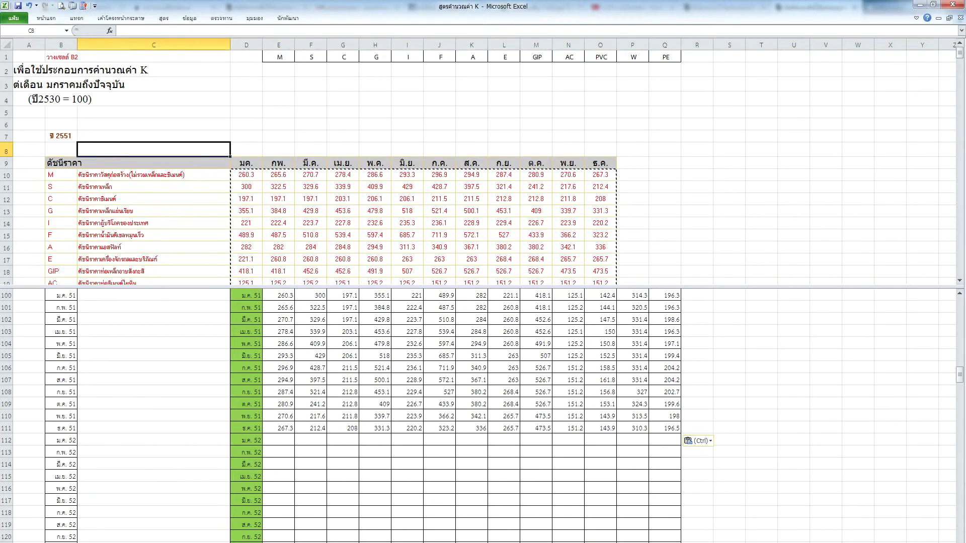
Step: Switch back to Opera, close the 2551 page, open the 2552 price index table from the year list and select the whole page
{"action": "key", "text": "alt+Tab"}
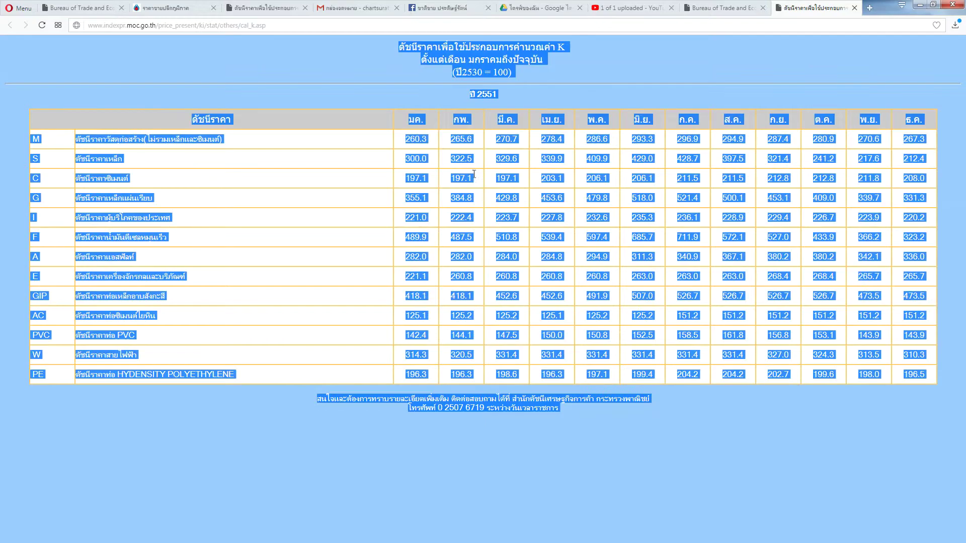
{"action": "left_click", "coordinate": [854, 8]}
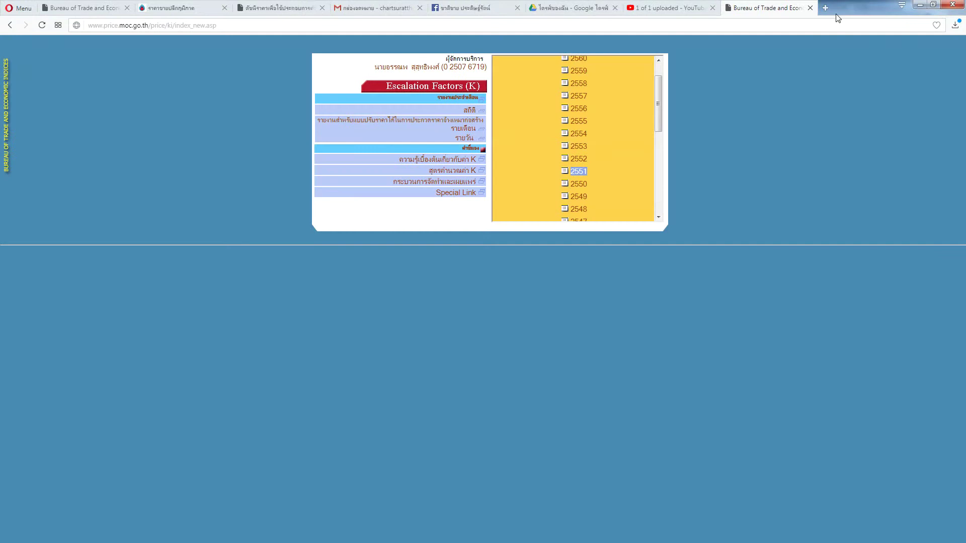
{"action": "left_click", "coordinate": [580, 159]}
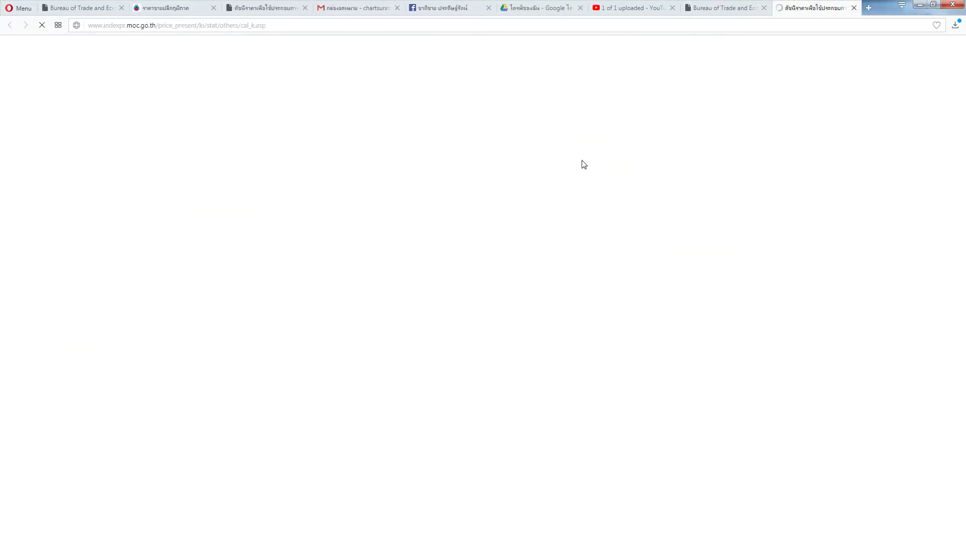
{"action": "key", "text": "ctrl+a"}
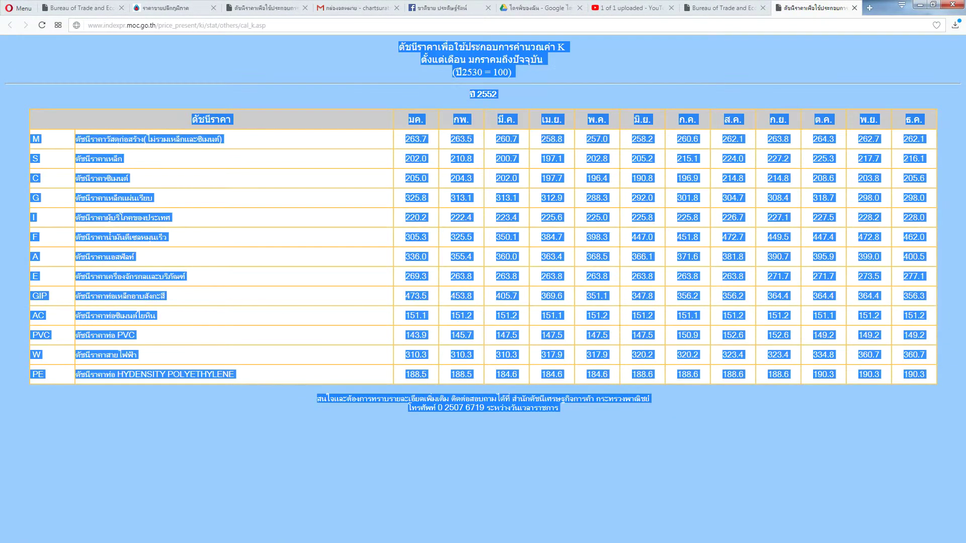
Step: Return to the Excel workbook, paste the 2552 index page at B2 and remove its text wrapping and cell merging
{"action": "left_click", "coordinate": [453, 518]}
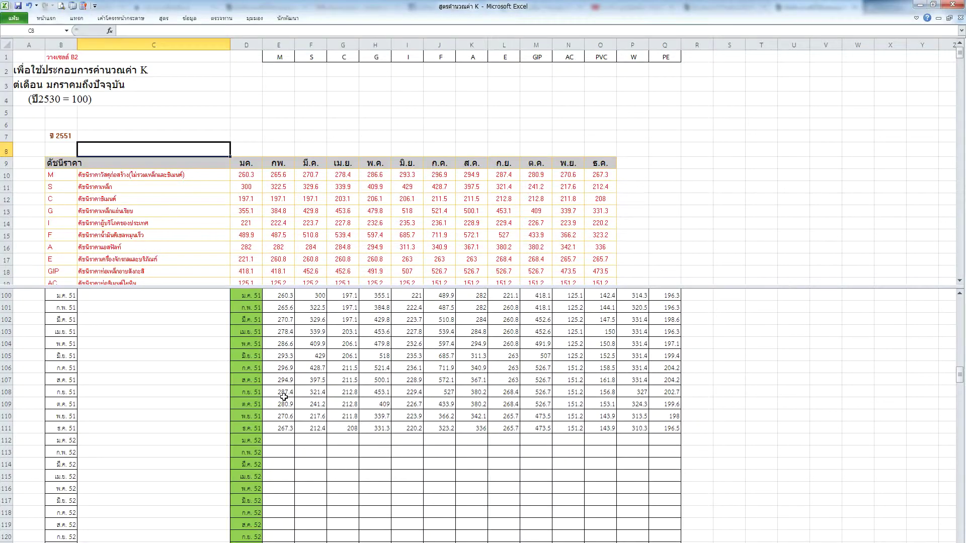
{"action": "left_click", "coordinate": [54, 72]}
{"action": "key", "text": "ctrl+v"}
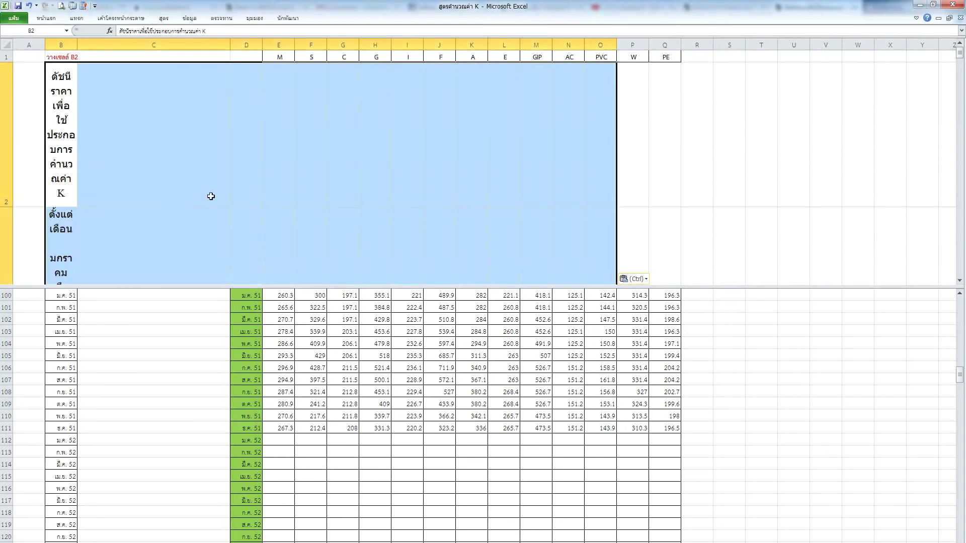
{"action": "left_click", "coordinate": [46, 18]}
{"action": "left_click", "coordinate": [55, 20]}
{"action": "left_click", "coordinate": [50, 20]}
{"action": "left_click", "coordinate": [269, 34]}
Step: Copy the 2552 values in D10:O22 and paste them as transposed values starting at E112, the January 52 row
{"action": "left_click", "coordinate": [246, 177]}
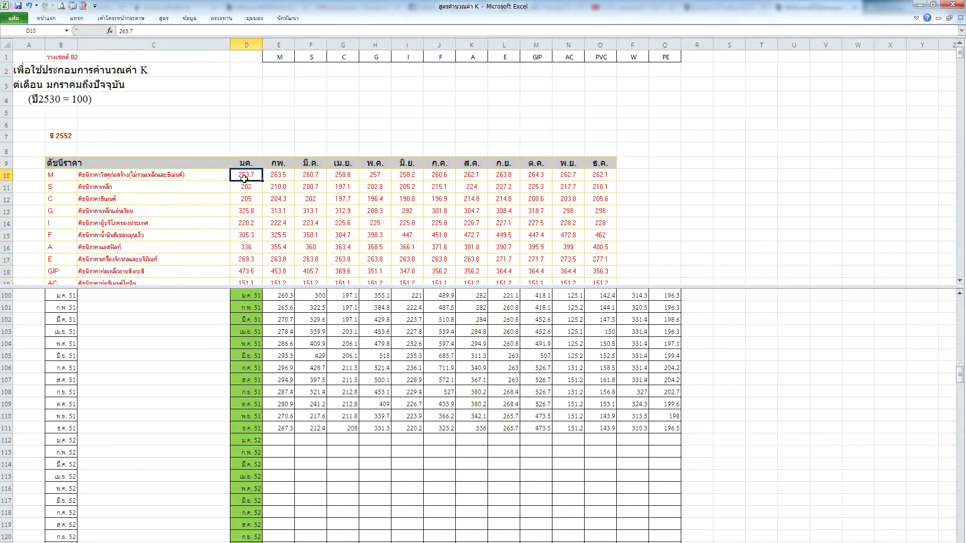
{"action": "scroll", "coordinate": [368, 220], "scroll_direction": "down", "scroll_amount": 3}
{"action": "left_click", "coordinate": [600, 201], "text": "shift"}
{"action": "key", "text": "ctrl+c"}
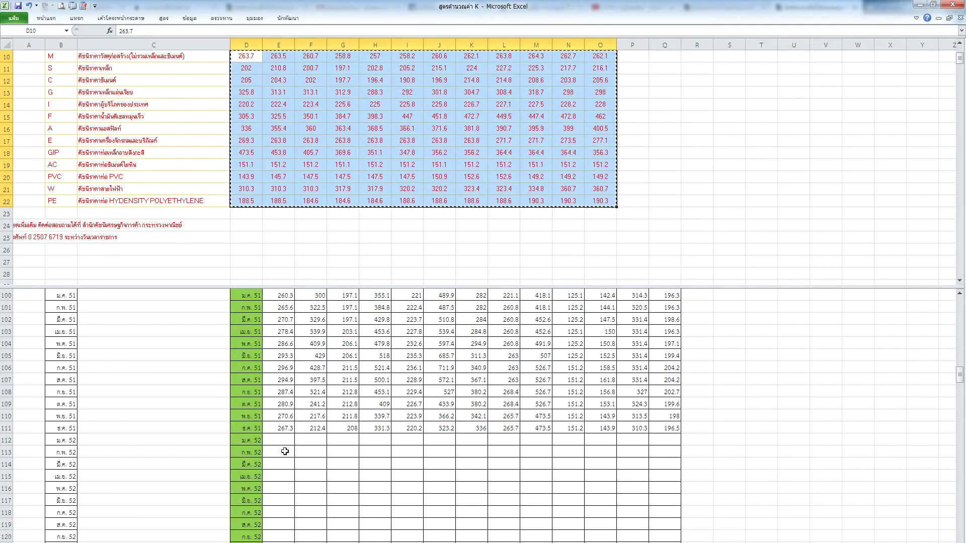
{"action": "right_click", "coordinate": [280, 441]}
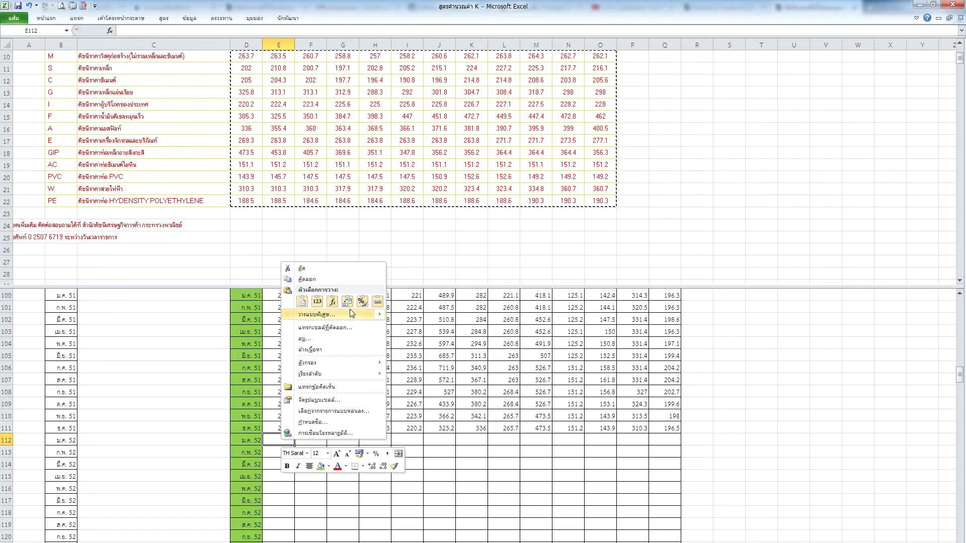
{"action": "left_click", "coordinate": [318, 315]}
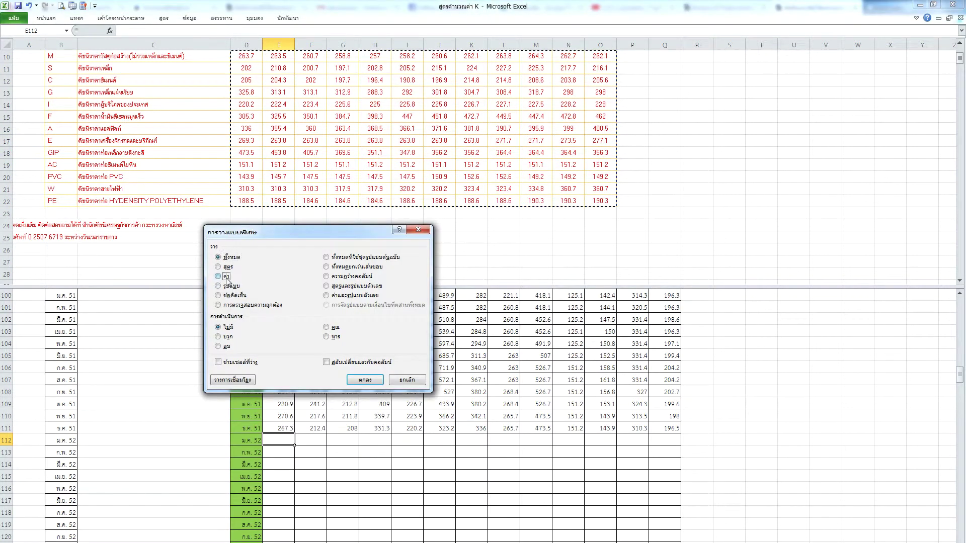
{"action": "left_click", "coordinate": [227, 278]}
{"action": "left_click", "coordinate": [347, 362]}
{"action": "left_click", "coordinate": [364, 380]}
{"action": "scroll", "coordinate": [364, 380], "scroll_direction": "down", "scroll_amount": 3}
{"action": "left_click", "coordinate": [375, 380]}
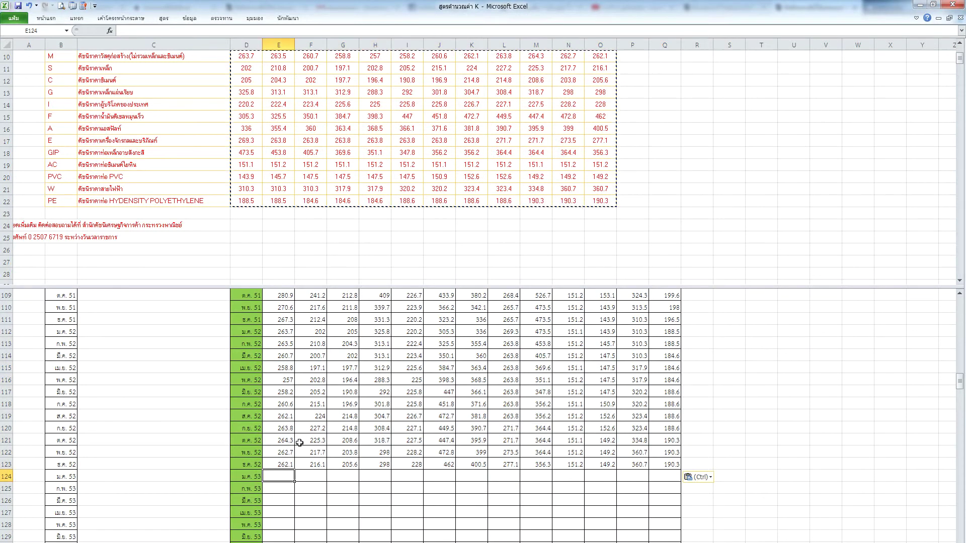
{"action": "scroll", "coordinate": [302, 412], "scroll_direction": "down", "scroll_amount": 3}
{"action": "left_click", "coordinate": [321, 138]}
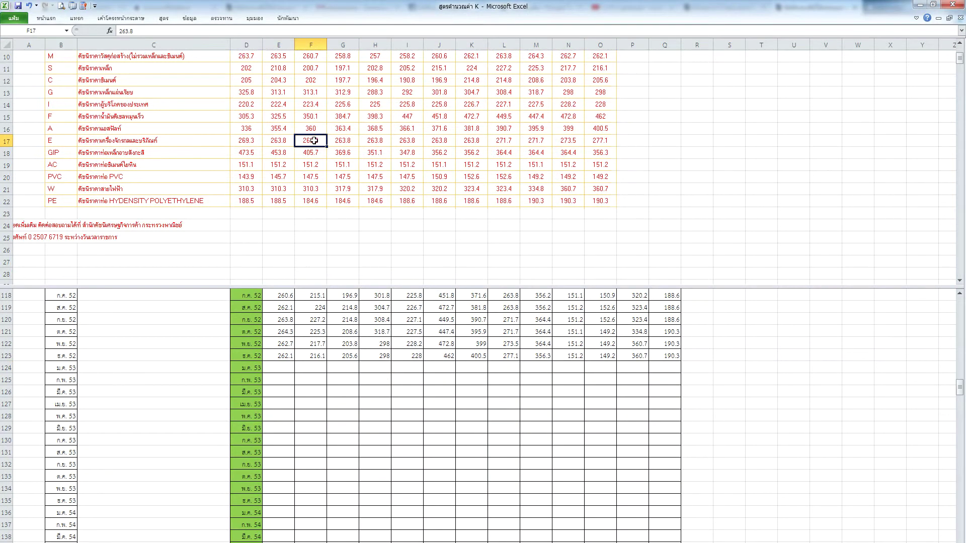
Step: Switch back to Opera, return to the year list, open the 2553 price index table and select the whole page
{"action": "key", "text": "alt+Tab"}
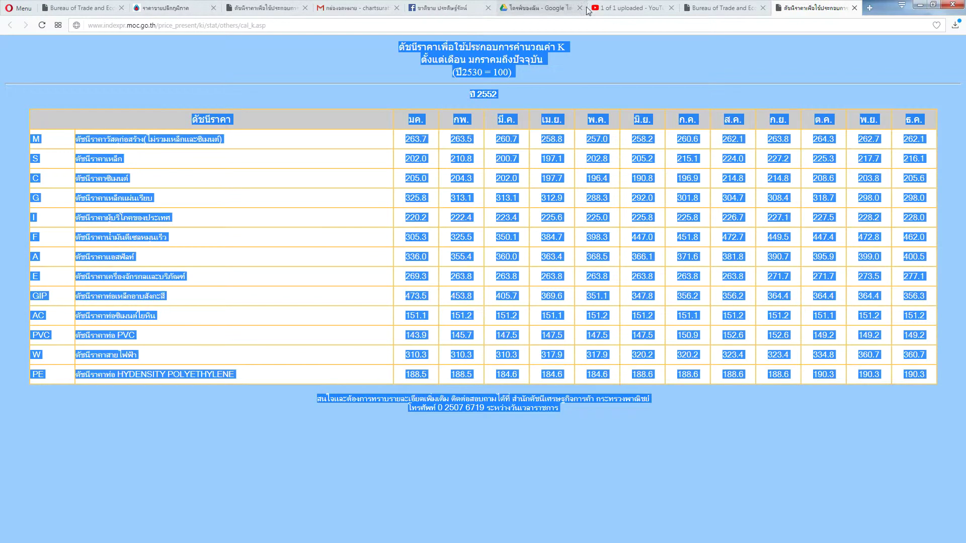
{"action": "left_click", "coordinate": [719, 7]}
{"action": "left_click", "coordinate": [641, 61]}
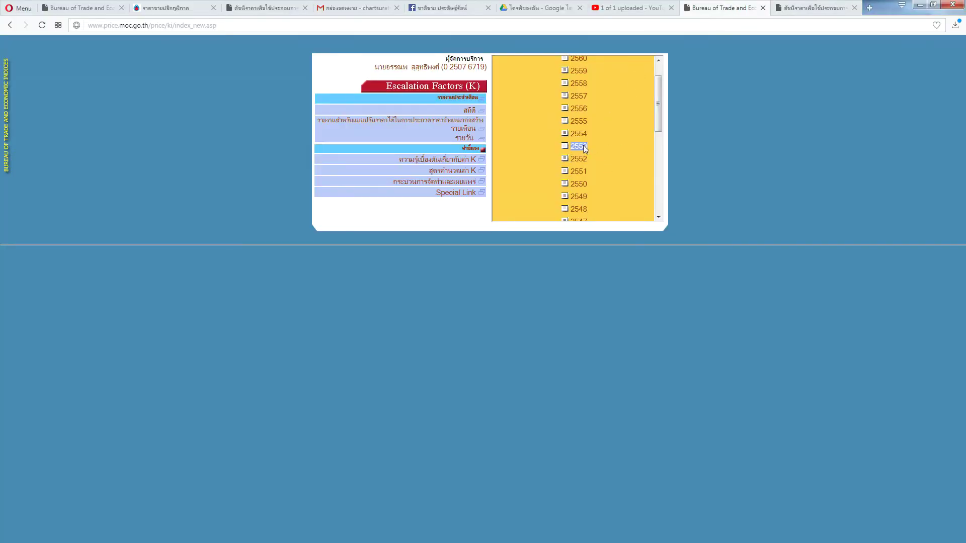
{"action": "left_click", "coordinate": [579, 146]}
{"action": "key", "text": "ctrl+a"}
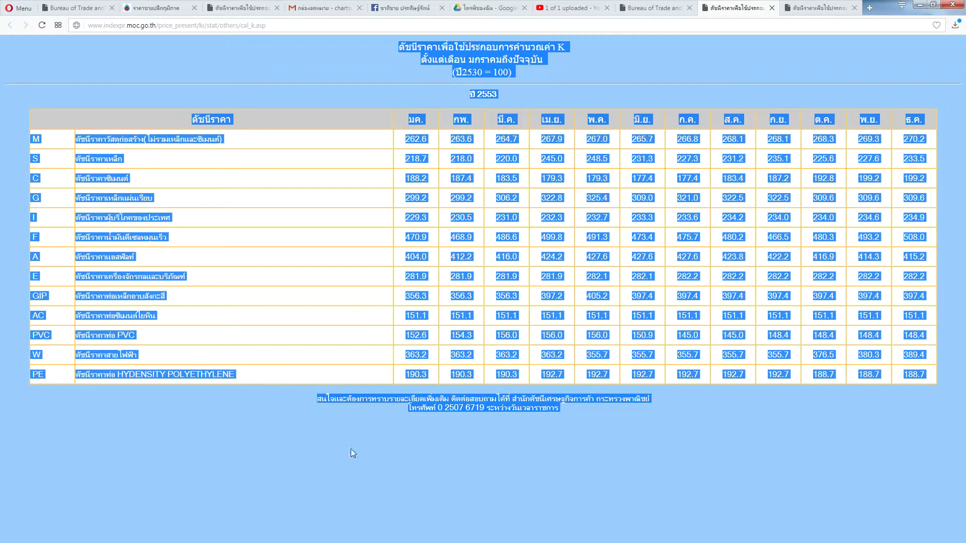
Step: Switch to the Excel workbook, paste the 2553 index page at B2 and remove its text wrapping and cell merging
{"action": "key", "text": "alt+Tab"}
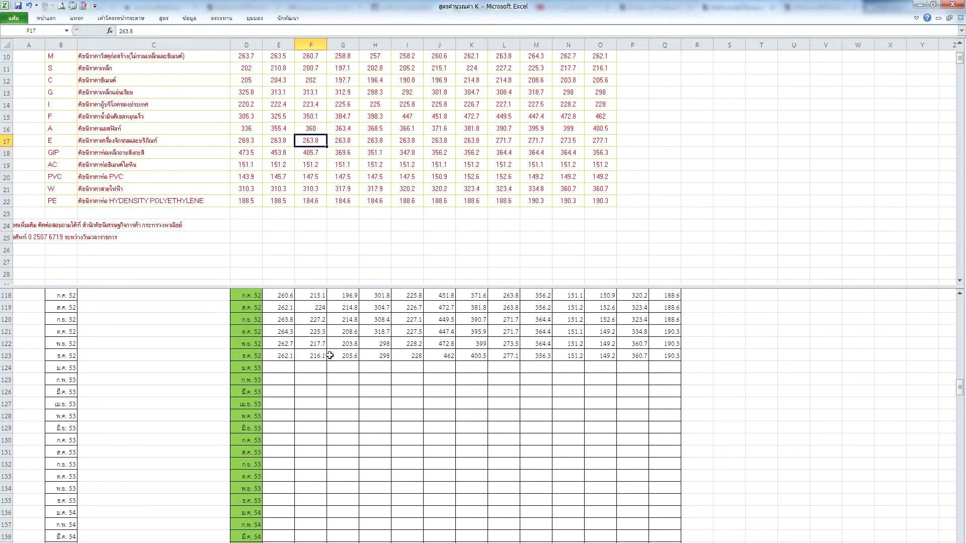
{"action": "left_click", "coordinate": [276, 371]}
{"action": "scroll", "coordinate": [276, 370], "scroll_direction": "up", "scroll_amount": 3}
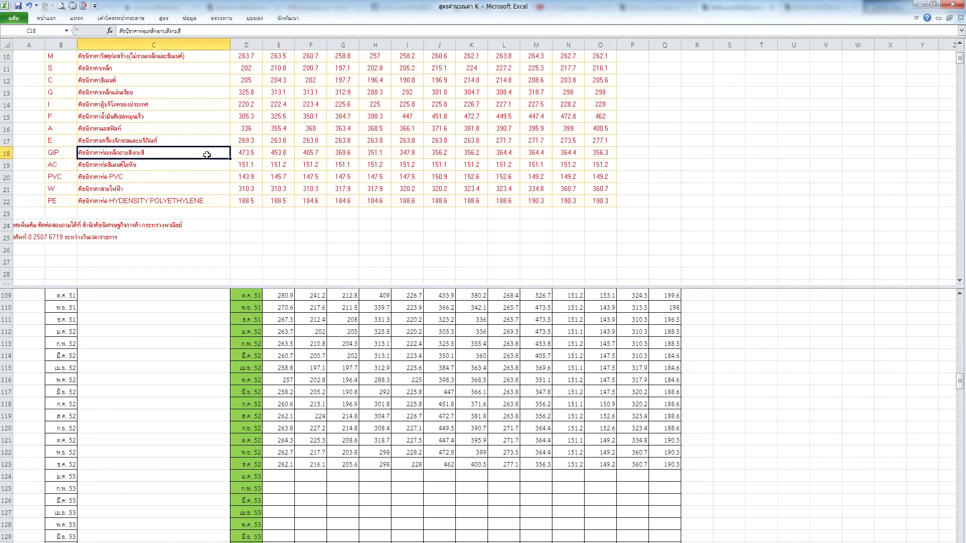
{"action": "left_click", "coordinate": [206, 153]}
{"action": "scroll", "coordinate": [220, 256], "scroll_direction": "up", "scroll_amount": 3}
{"action": "left_click", "coordinate": [61, 67]}
{"action": "key", "text": "ctrl+v"}
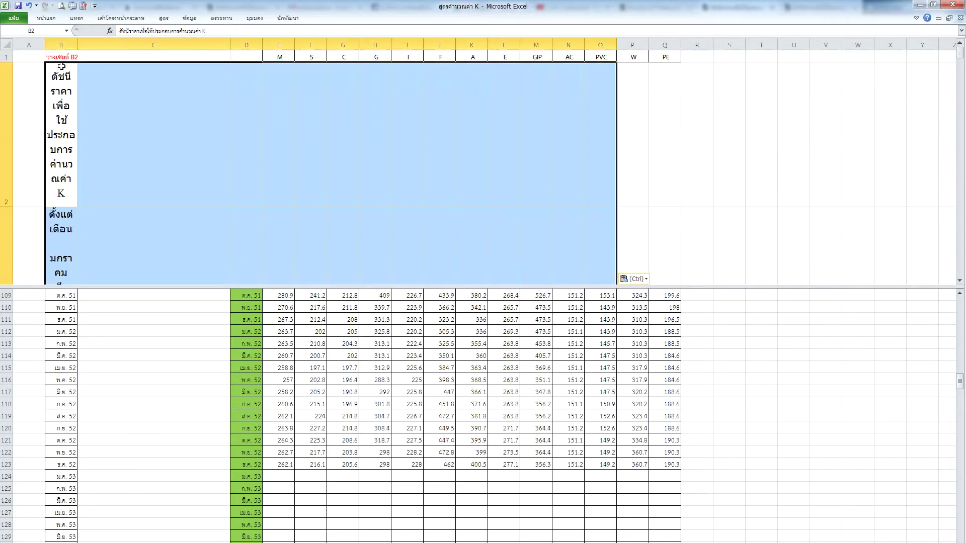
{"action": "left_click", "coordinate": [45, 18]}
{"action": "left_click", "coordinate": [46, 18]}
{"action": "left_click", "coordinate": [46, 18]}
{"action": "left_click", "coordinate": [269, 34]}
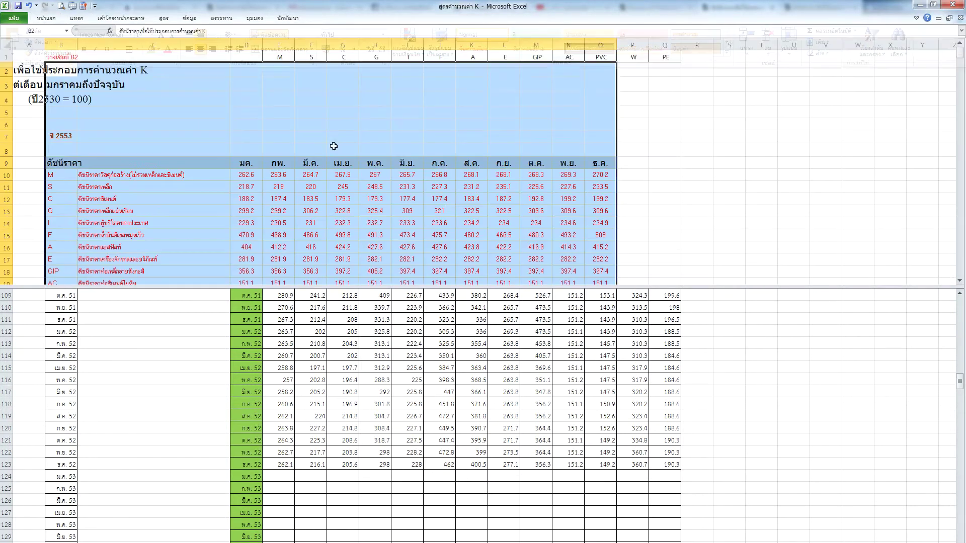
Step: Copy the 2553 values in D10:O22 and paste them as transposed values starting at E124, the January 53 row
{"action": "left_click", "coordinate": [235, 175]}
{"action": "scroll", "coordinate": [336, 216], "scroll_direction": "down", "scroll_amount": 2}
{"action": "scroll", "coordinate": [336, 215], "scroll_direction": "down", "scroll_amount": 1}
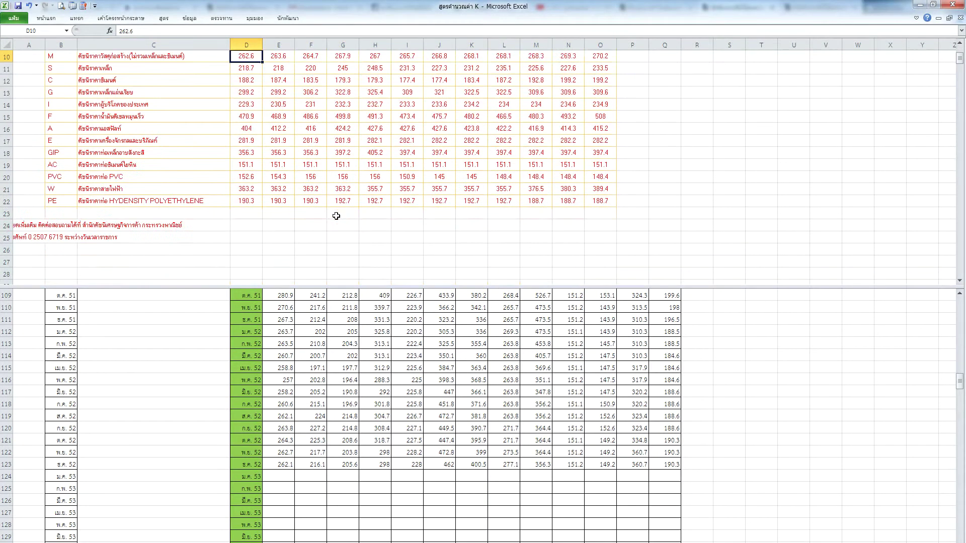
{"action": "left_click", "coordinate": [600, 199], "text": "shift"}
{"action": "key", "text": "ctrl+c"}
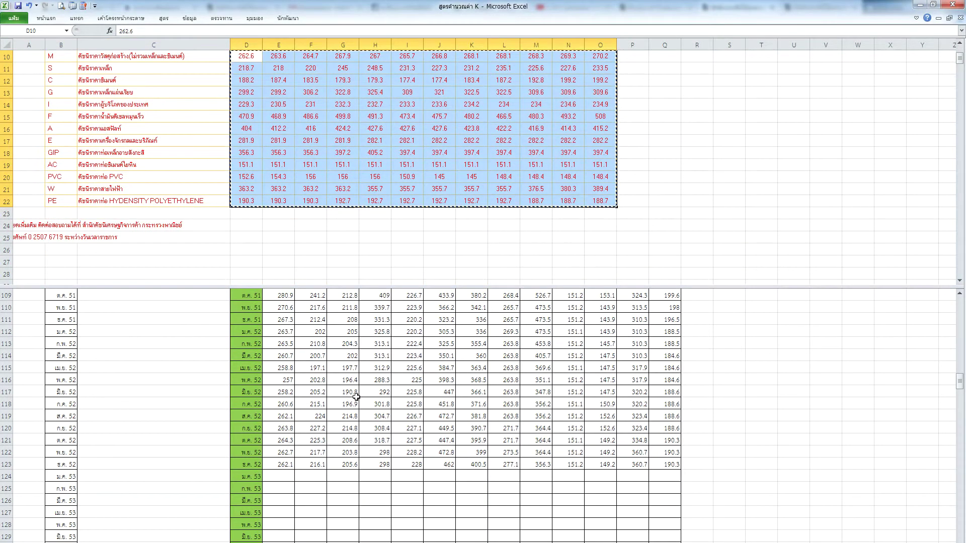
{"action": "left_click", "coordinate": [282, 475]}
{"action": "right_click", "coordinate": [282, 476]}
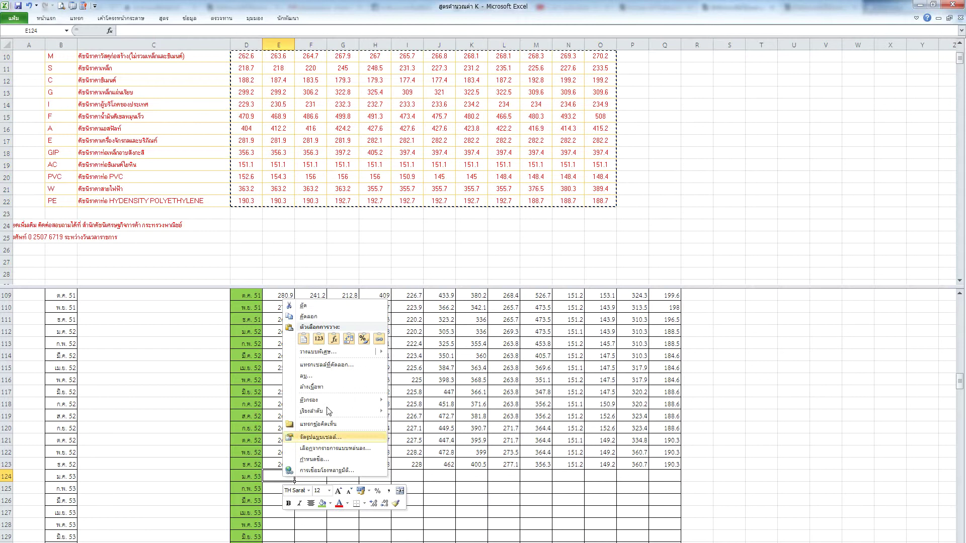
{"action": "left_click", "coordinate": [315, 351]}
{"action": "left_click", "coordinate": [216, 312]}
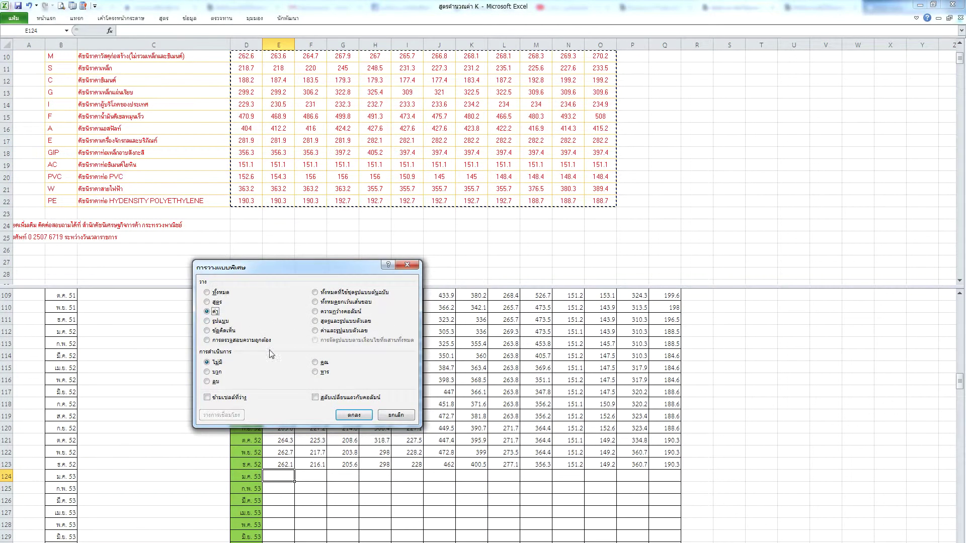
{"action": "left_click", "coordinate": [338, 399]}
{"action": "left_click", "coordinate": [352, 415]}
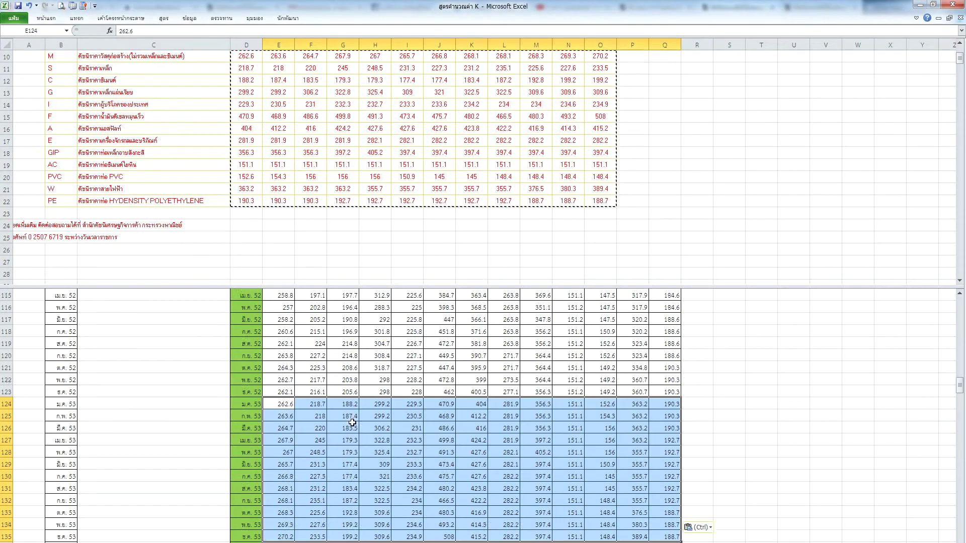
{"action": "scroll", "coordinate": [352, 424], "scroll_direction": "down", "scroll_amount": 7}
{"action": "left_click", "coordinate": [376, 368]}
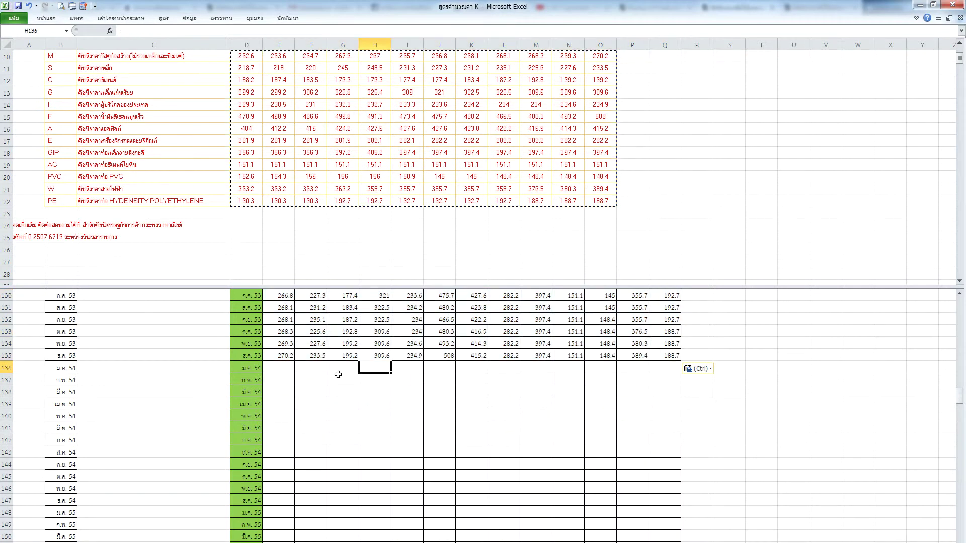
{"action": "left_click", "coordinate": [296, 357]}
Step: Switch back to Opera, close the open index tables, open the 2554 price index table and copy the whole page
{"action": "key", "text": "alt+Tab"}
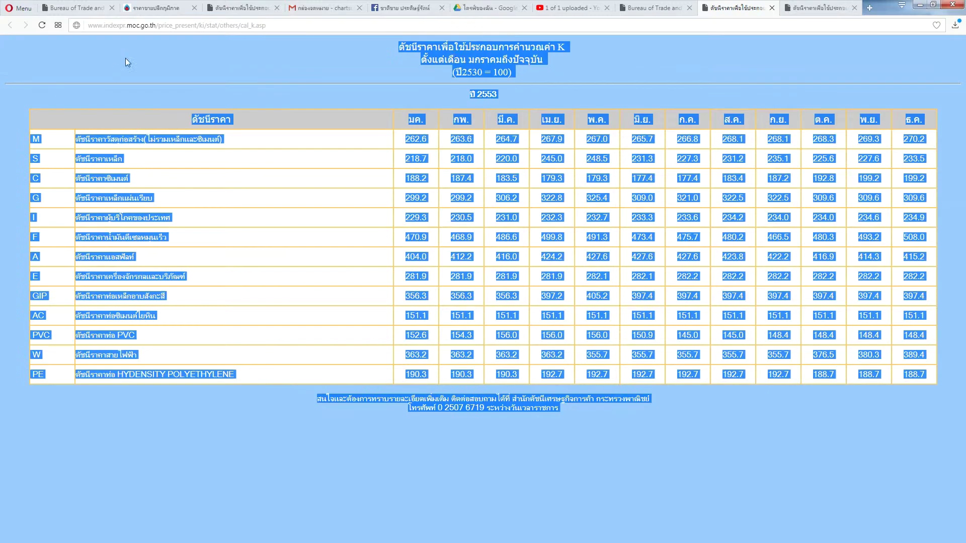
{"action": "left_click", "coordinate": [773, 8]}
{"action": "left_click", "coordinate": [773, 8]}
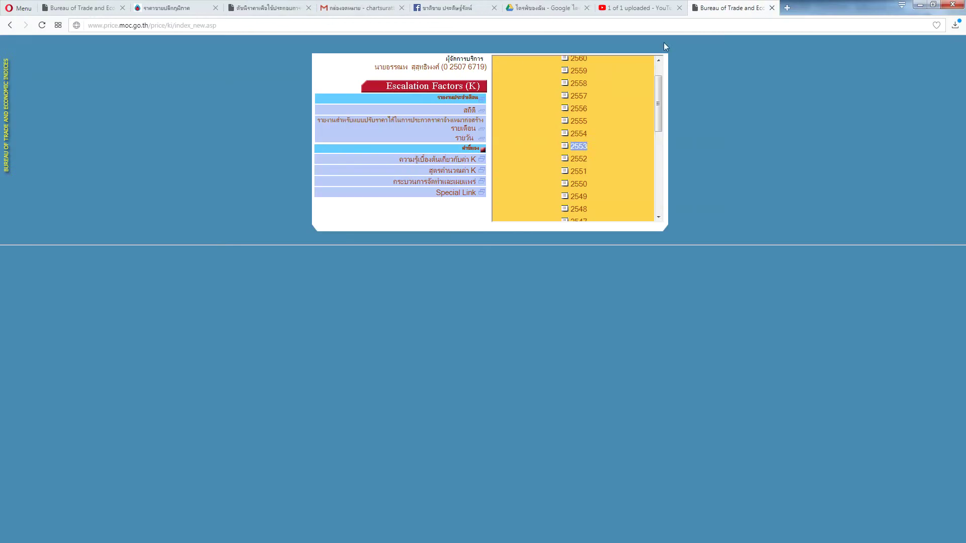
{"action": "left_click", "coordinate": [578, 139]}
{"action": "scroll", "coordinate": [621, 149], "scroll_direction": "up", "scroll_amount": 3}
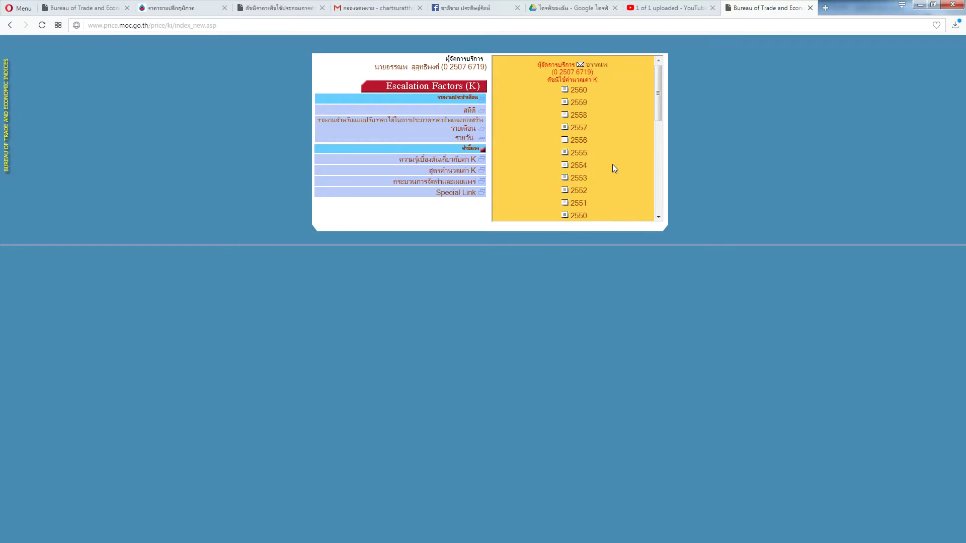
{"action": "left_click", "coordinate": [581, 169]}
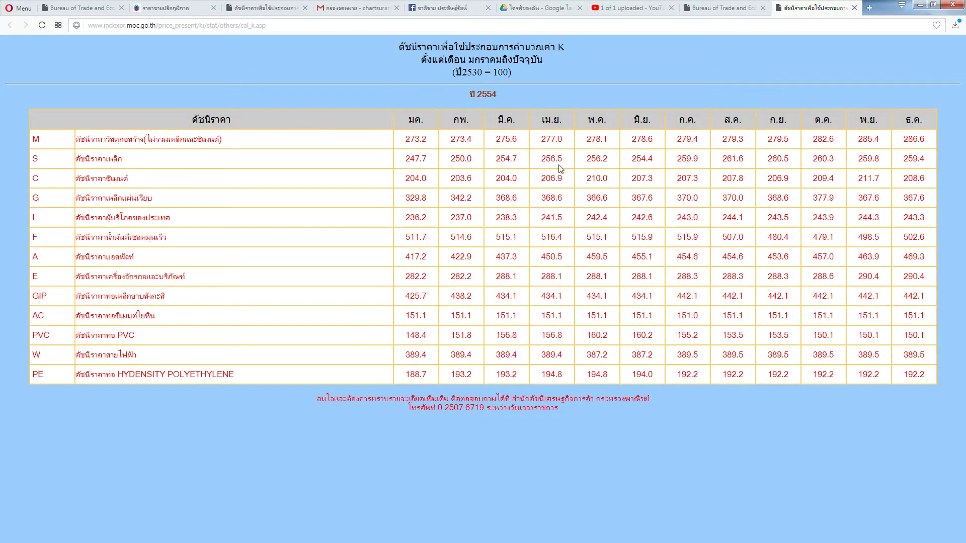
{"action": "key", "text": "ctrl+a"}
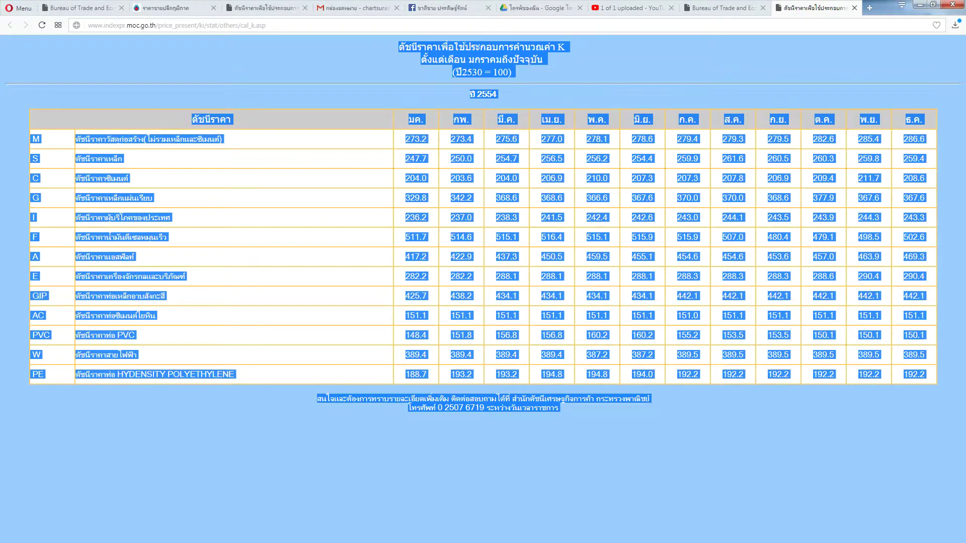
Step: Switch to the Excel workbook, paste the 2554 index page at B2 and remove its text wrapping and cell merging
{"action": "key", "text": "alt+Tab"}
{"action": "left_click", "coordinate": [134, 78]}
{"action": "scroll", "coordinate": [121, 116], "scroll_direction": "up", "scroll_amount": 3}
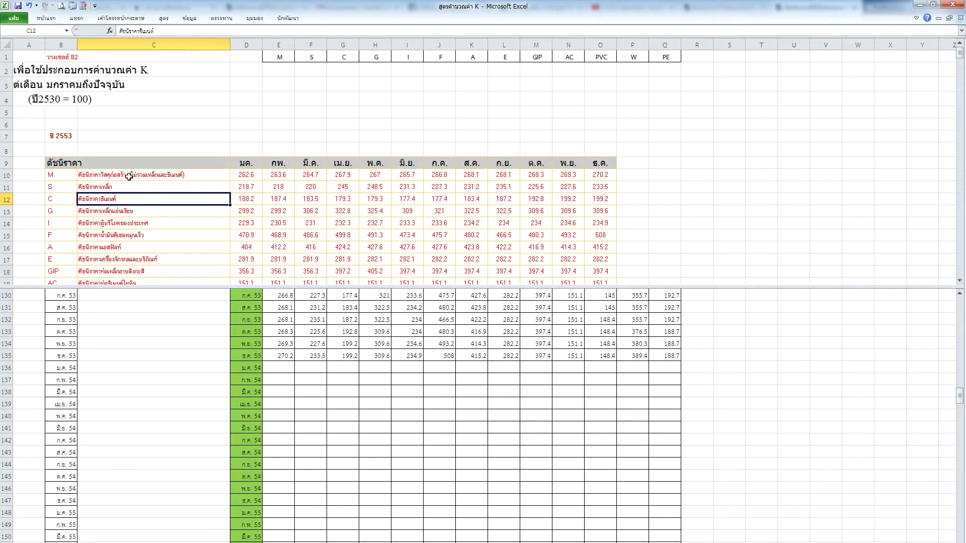
{"action": "left_click", "coordinate": [61, 74]}
{"action": "key", "text": "ctrl+v"}
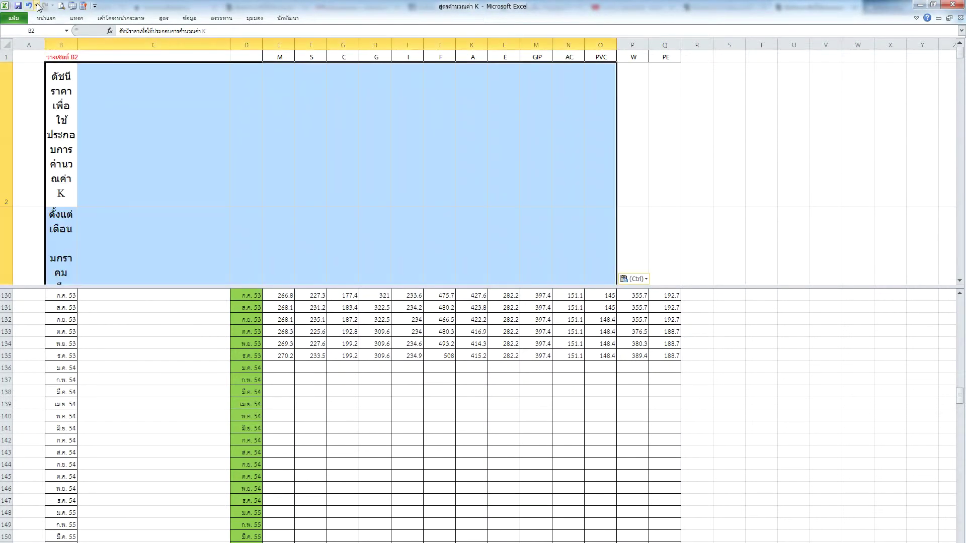
{"action": "left_click", "coordinate": [41, 19]}
{"action": "left_click", "coordinate": [258, 36]}
{"action": "left_click", "coordinate": [41, 19]}
Step: Copy the 2554 values in D10:O22 and paste them as transposed values starting at E136, the January 54 row
{"action": "left_click_drag", "start_coordinate": [253, 178], "coordinate": [597, 202]}
{"action": "scroll", "coordinate": [498, 217], "scroll_direction": "down", "scroll_amount": 3}
{"action": "key", "text": "ctrl+c"}
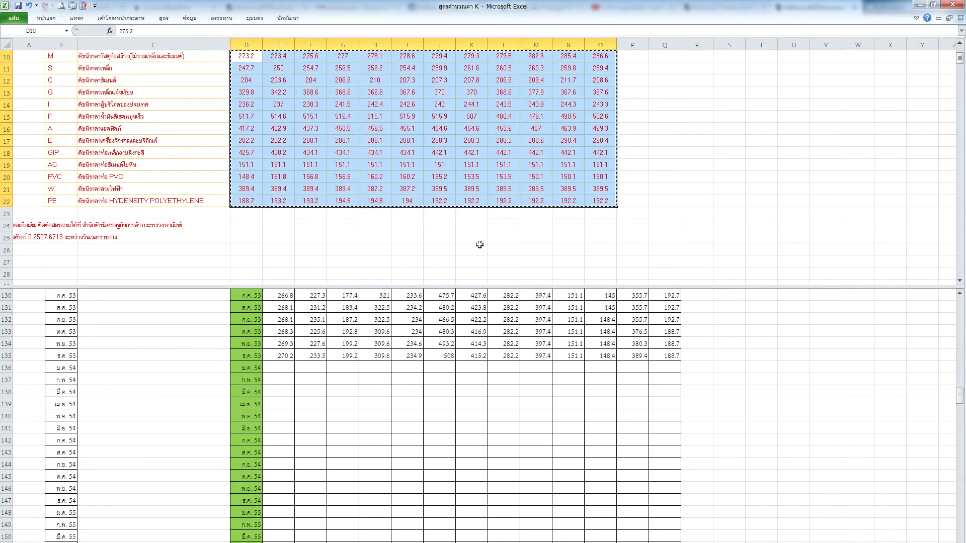
{"action": "right_click", "coordinate": [285, 367]}
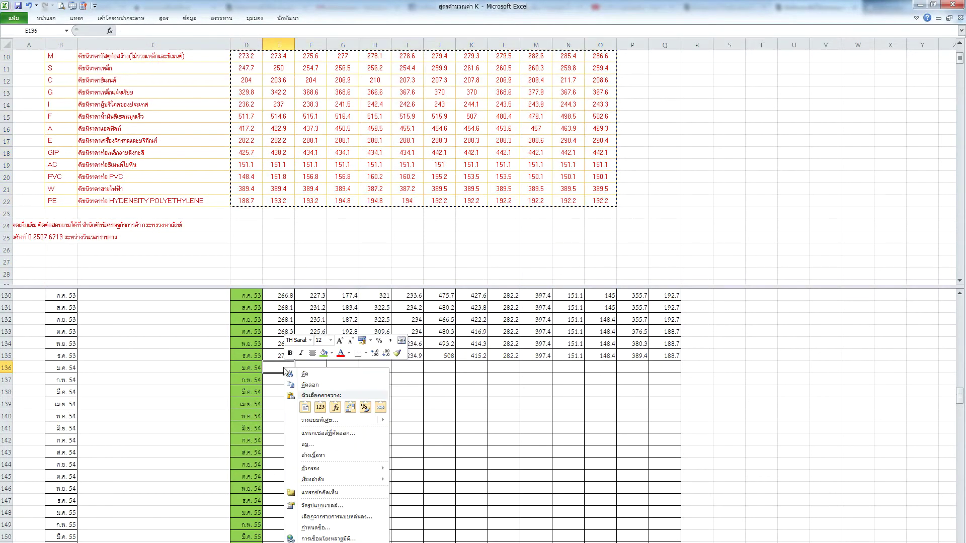
{"action": "left_click", "coordinate": [320, 420]}
{"action": "left_click", "coordinate": [229, 379]}
{"action": "left_click", "coordinate": [350, 465]}
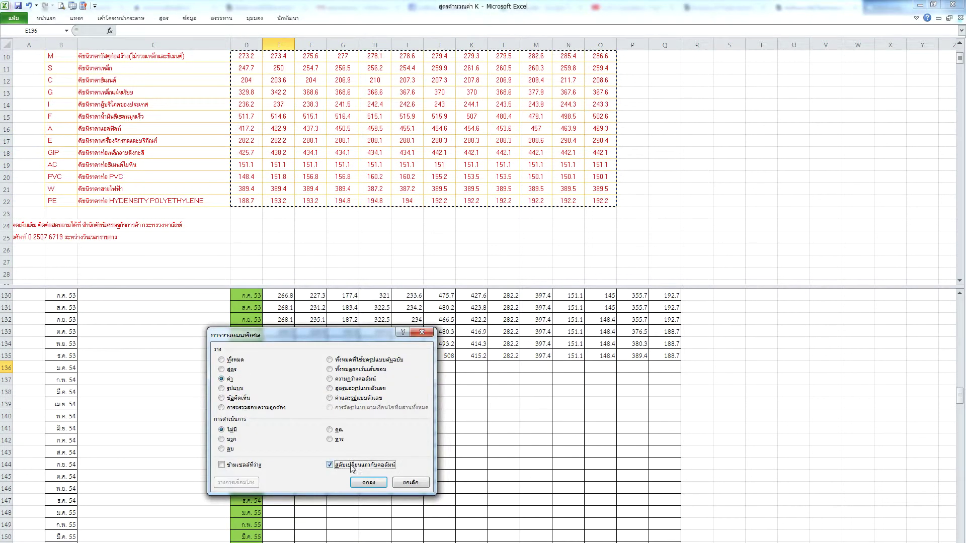
{"action": "left_click", "coordinate": [370, 484]}
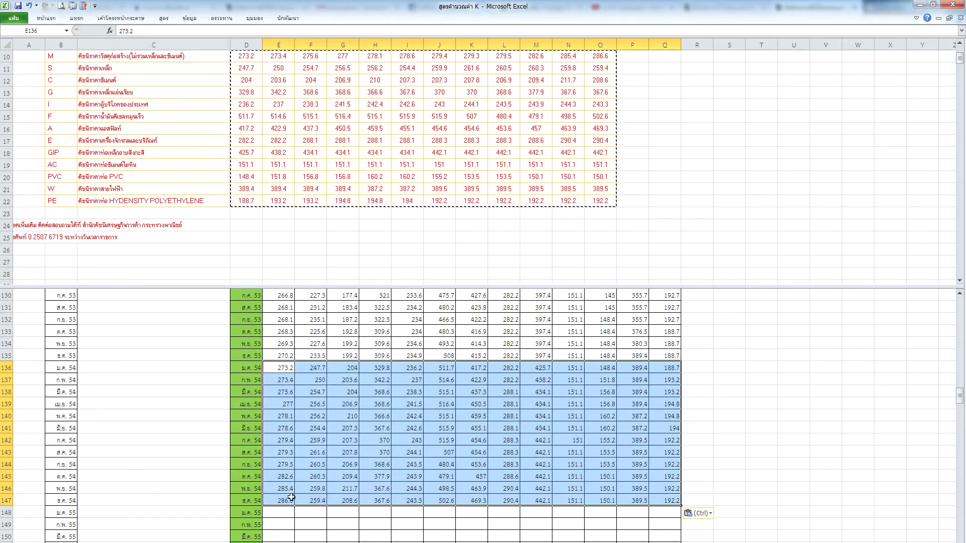
{"action": "left_click", "coordinate": [274, 512]}
{"action": "scroll", "coordinate": [303, 445], "scroll_direction": "down", "scroll_amount": 4}
{"action": "scroll", "coordinate": [302, 445], "scroll_direction": "down", "scroll_amount": 1}
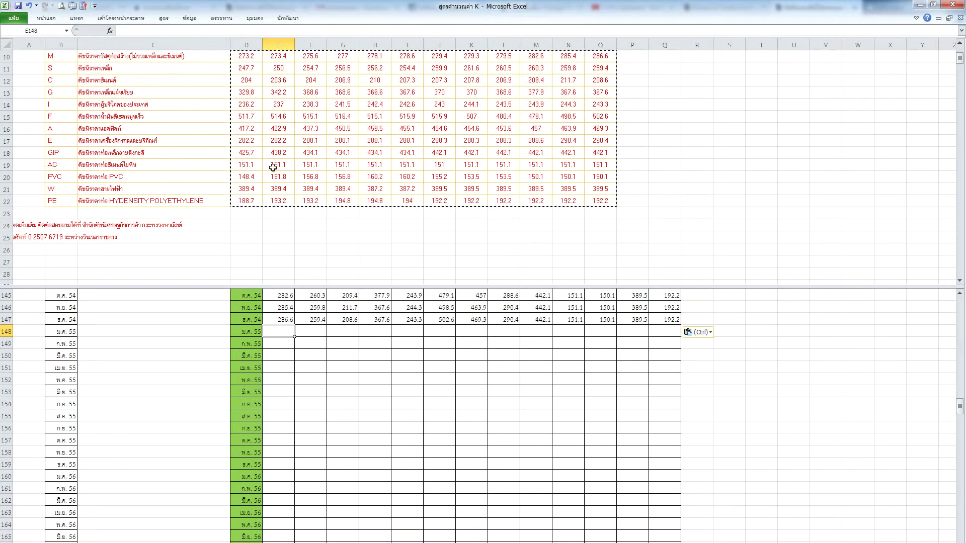
{"action": "key", "text": "Escape"}
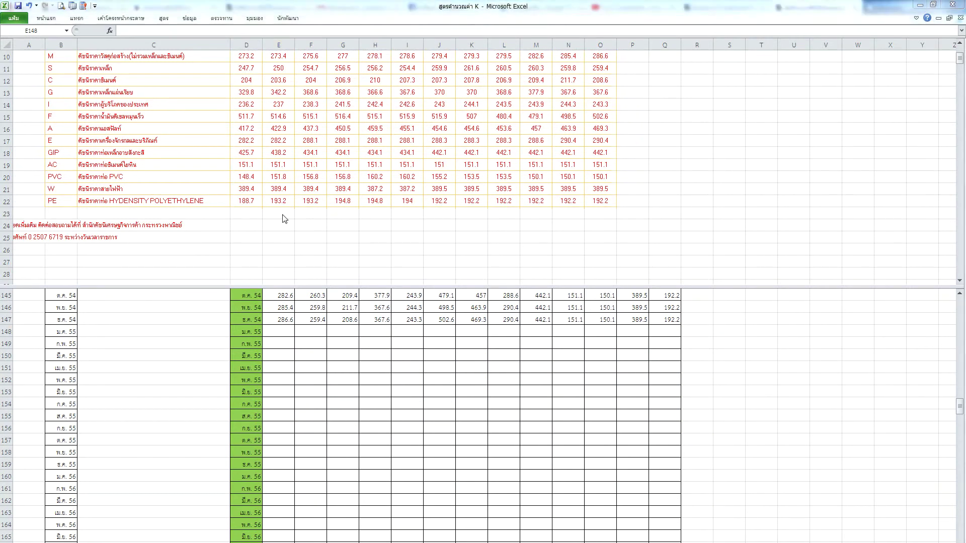
Step: Switch back to Opera, return to the year list, open the 2555 price index table and copy the whole page
{"action": "key", "text": "alt+Tab"}
{"action": "left_click", "coordinate": [719, 7]}
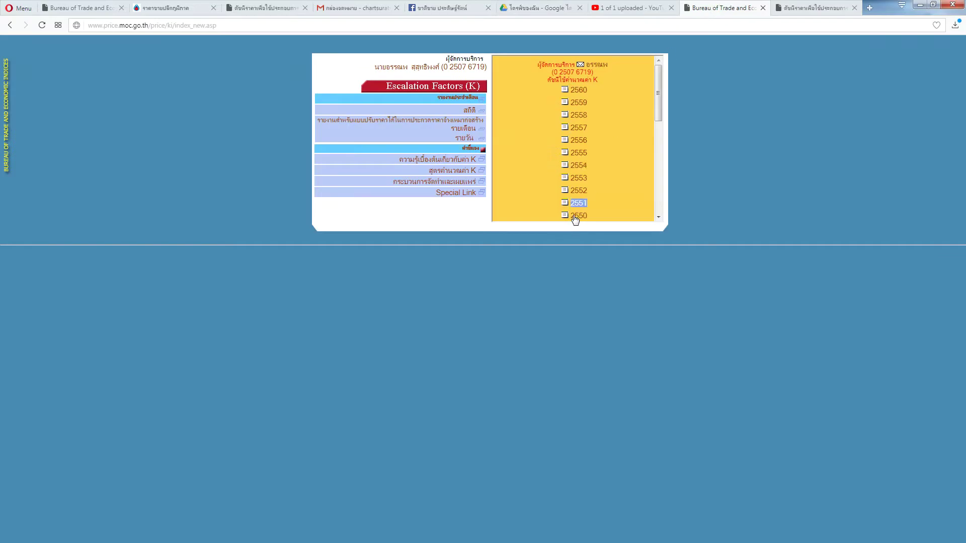
{"action": "left_click", "coordinate": [578, 154]}
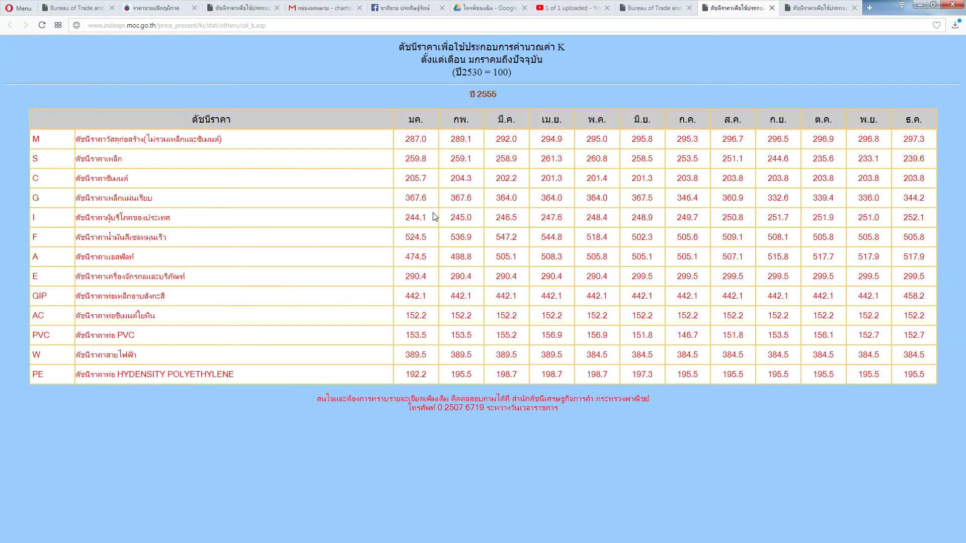
{"action": "key", "text": "ctrl+a"}
Step: Switch to the Excel workbook, paste the 2555 index page at B2 and remove its text wrapping and cell merging
{"action": "key", "text": "alt+Tab"}
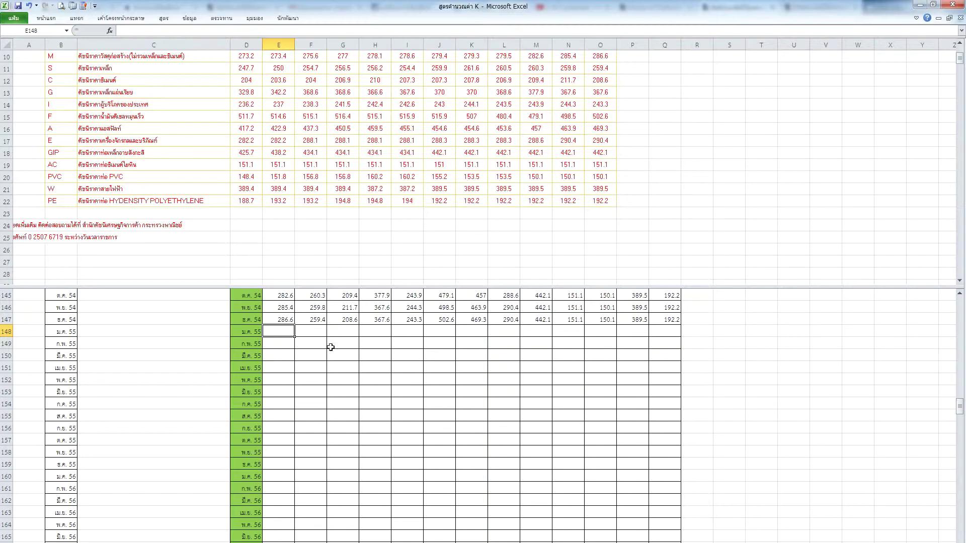
{"action": "scroll", "coordinate": [108, 142], "scroll_direction": "up", "scroll_amount": 3}
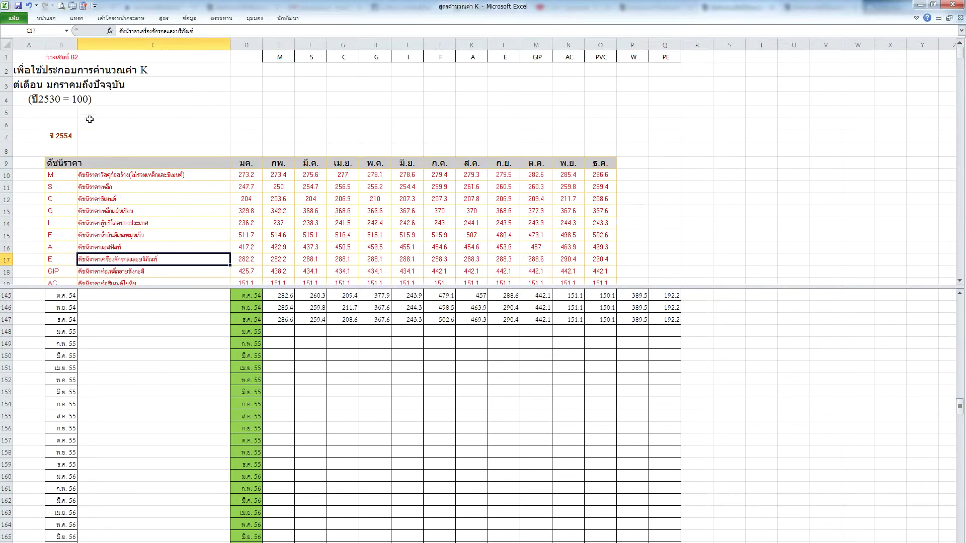
{"action": "left_click", "coordinate": [63, 69]}
{"action": "key", "text": "ctrl+v"}
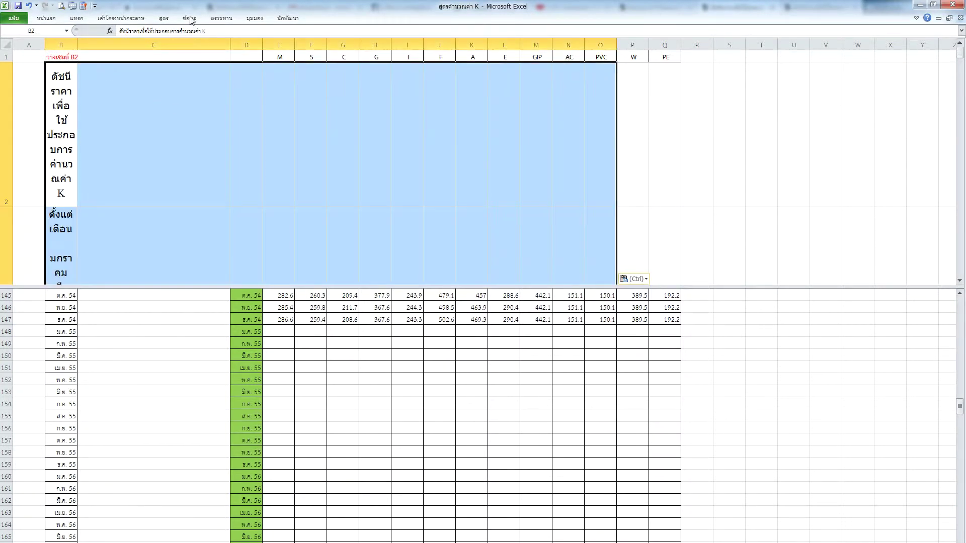
{"action": "left_click", "coordinate": [50, 20]}
{"action": "left_click", "coordinate": [51, 20]}
{"action": "left_click", "coordinate": [50, 20]}
{"action": "left_click", "coordinate": [267, 38]}
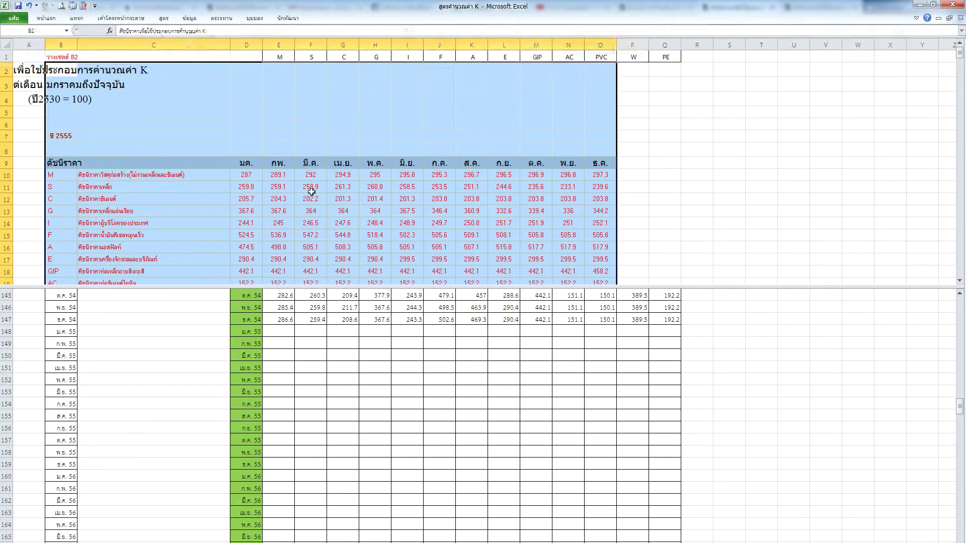
Step: Copy the 2555 values in D10:O22 and paste them as transposed values starting at E148, the January 55 row
{"action": "left_click", "coordinate": [246, 176]}
{"action": "scroll", "coordinate": [322, 203], "scroll_direction": "down", "scroll_amount": 2}
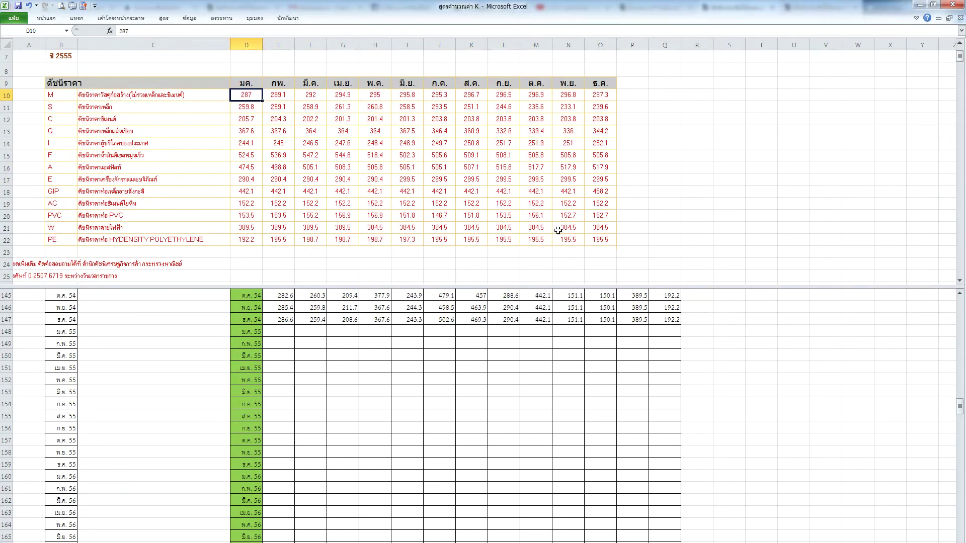
{"action": "left_click", "coordinate": [609, 238], "text": "shift"}
{"action": "key", "text": "ctrl+c"}
{"action": "right_click", "coordinate": [275, 332]}
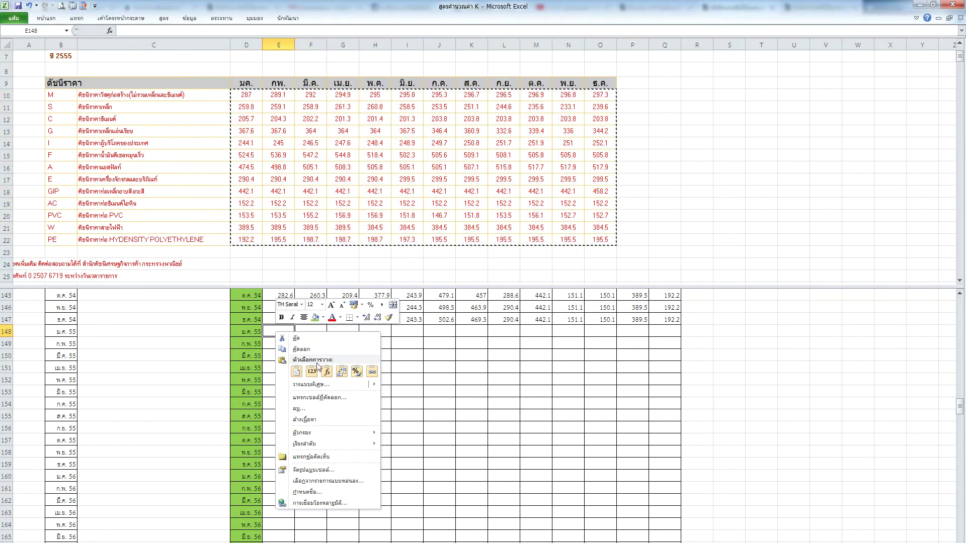
{"action": "left_click", "coordinate": [297, 386]}
{"action": "left_click", "coordinate": [221, 344]}
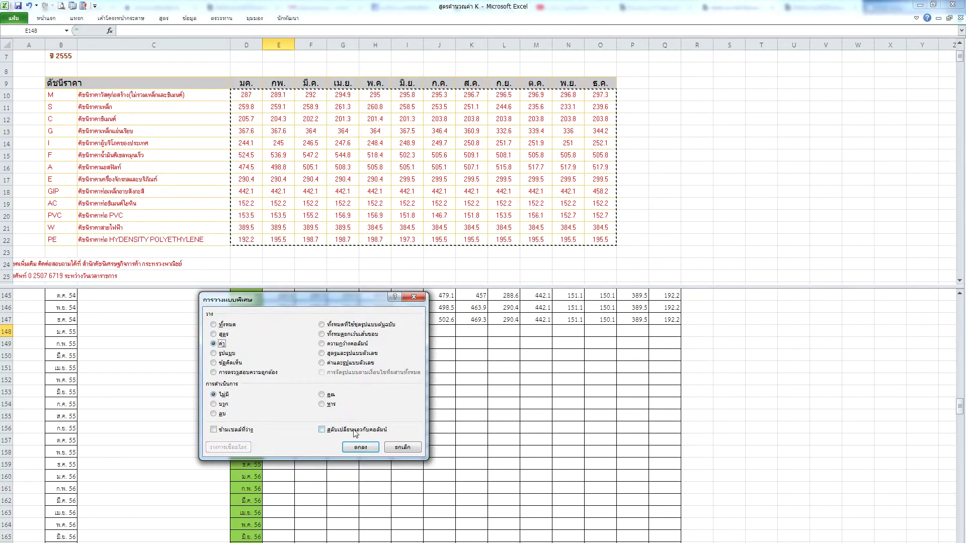
{"action": "left_click", "coordinate": [336, 431]}
{"action": "left_click", "coordinate": [360, 447]}
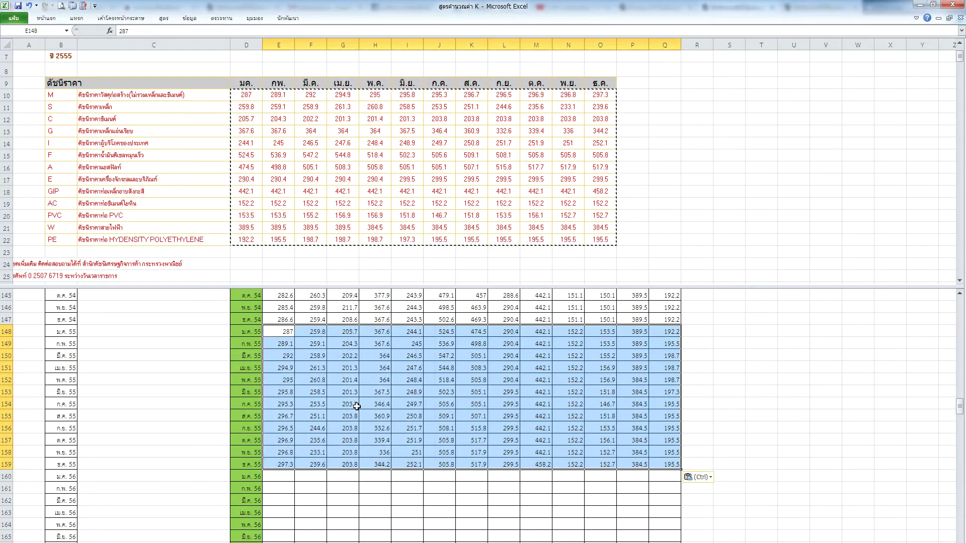
{"action": "left_click", "coordinate": [355, 406]}
{"action": "scroll", "coordinate": [295, 436], "scroll_direction": "down", "scroll_amount": 3}
{"action": "left_click", "coordinate": [216, 144]}
Step: Switch back to Opera, close the open index tables, open the 2556 price index table and copy the whole page
{"action": "key", "text": "alt+Tab"}
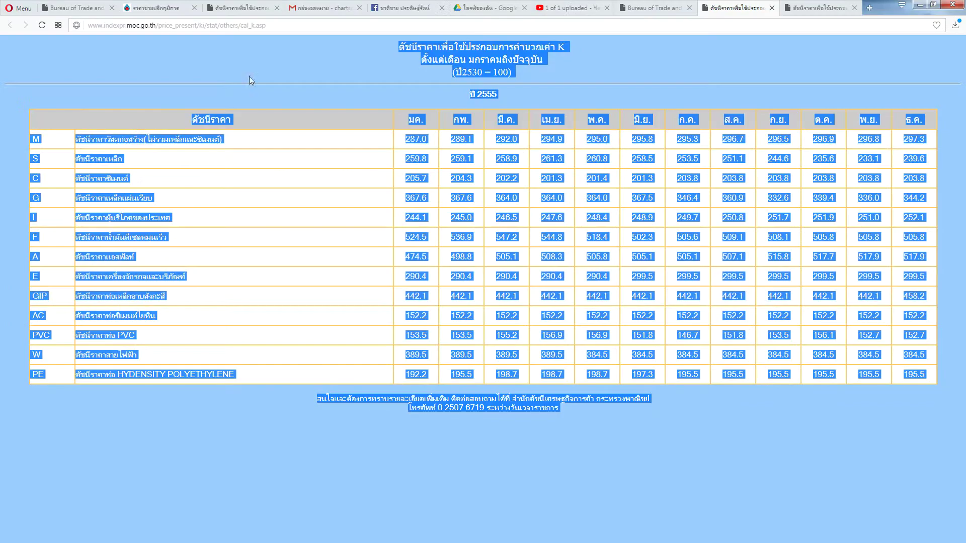
{"action": "left_click", "coordinate": [772, 8]}
{"action": "left_click", "coordinate": [773, 8]}
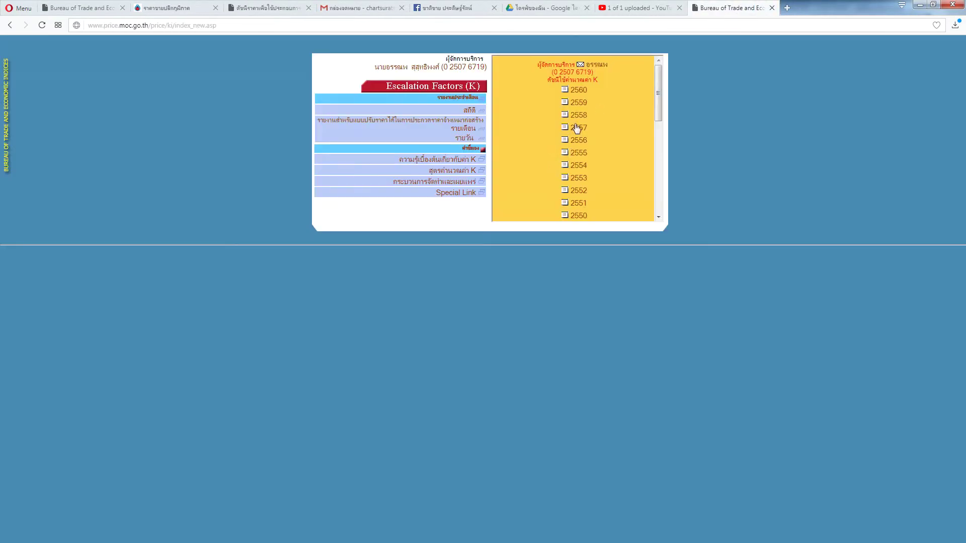
{"action": "left_click", "coordinate": [578, 142]}
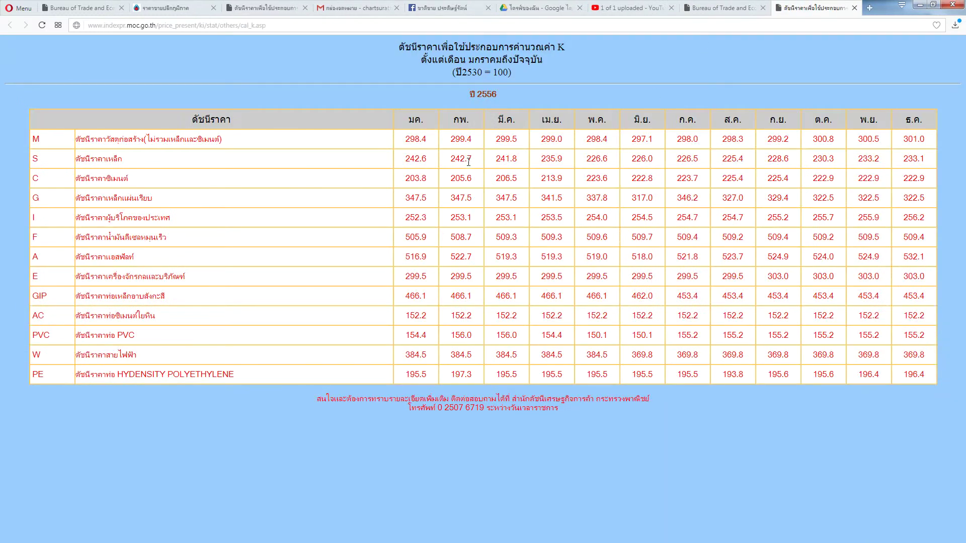
{"action": "key", "text": "ctrl+a"}
Step: Switch to the Excel workbook, paste the 2556 index page at B2 and remove its cell merging and text wrapping
{"action": "key", "text": "alt+Tab"}
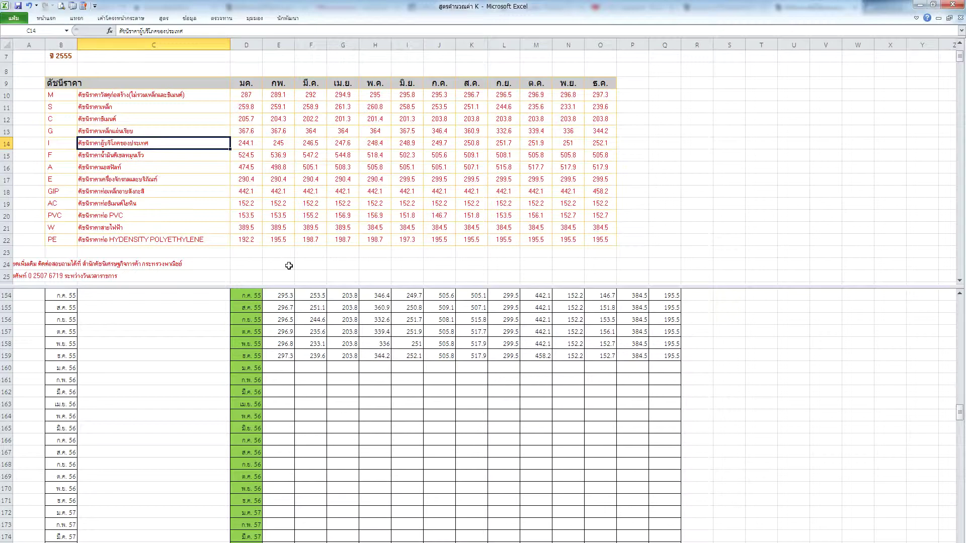
{"action": "scroll", "coordinate": [61, 82], "scroll_direction": "up", "scroll_amount": 3}
{"action": "left_click", "coordinate": [59, 69]}
{"action": "key", "text": "ctrl+v"}
{"action": "left_click", "coordinate": [55, 23]}
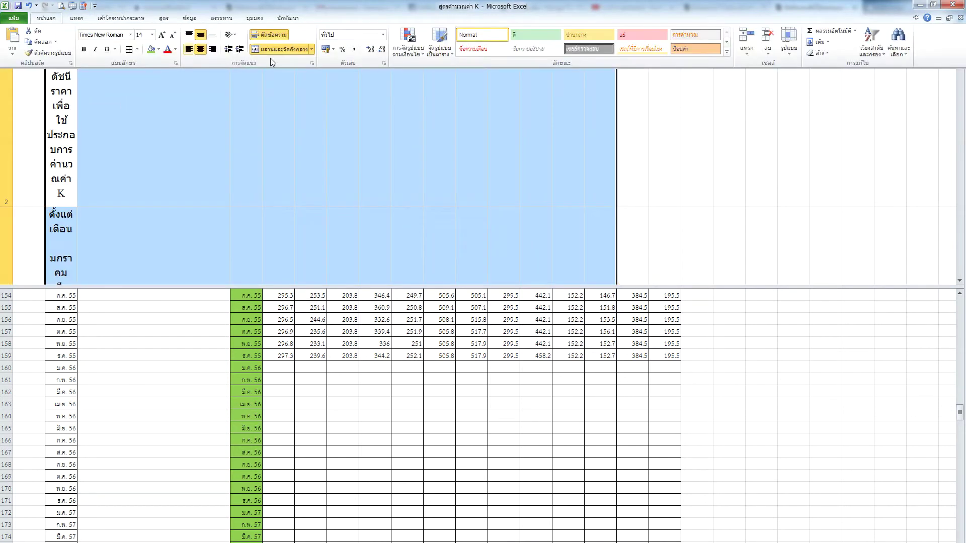
{"action": "left_click", "coordinate": [46, 18]}
{"action": "left_click", "coordinate": [46, 18]}
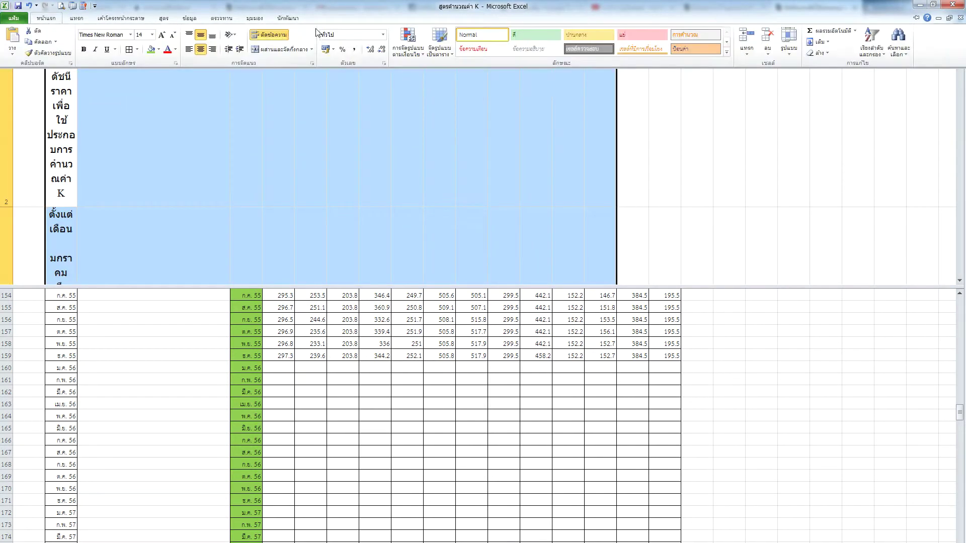
{"action": "left_click", "coordinate": [272, 35]}
Step: Copy the 2556 values in D10:O22 and paste them as transposed values starting at E160, the January 56 row
{"action": "left_click", "coordinate": [246, 174]}
{"action": "scroll", "coordinate": [320, 205], "scroll_direction": "down", "scroll_amount": 3}
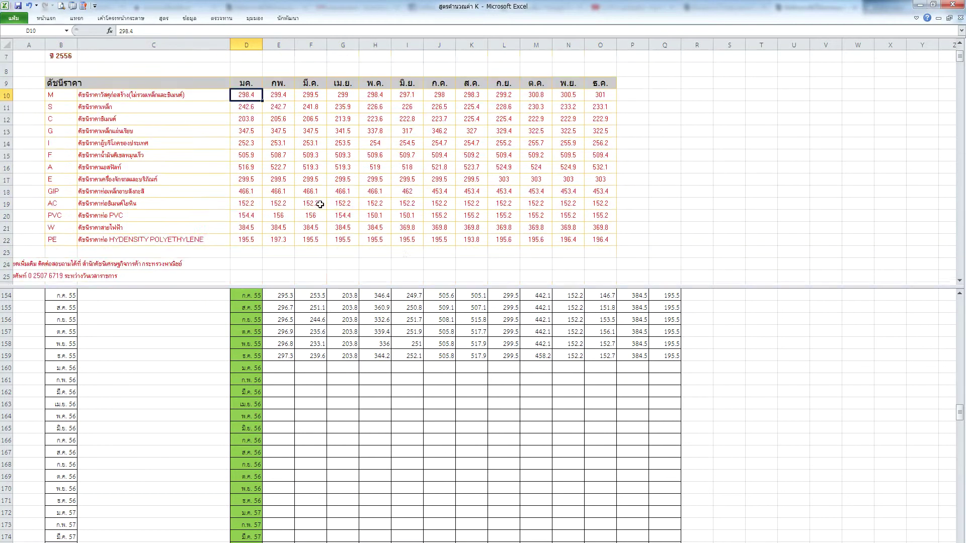
{"action": "left_click", "coordinate": [602, 203], "text": "shift"}
{"action": "key", "text": "ctrl+c"}
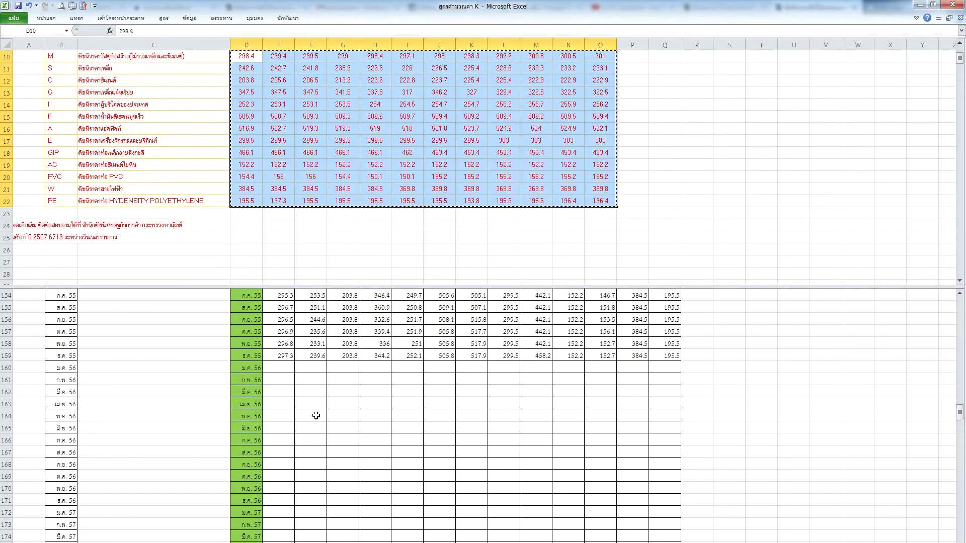
{"action": "right_click", "coordinate": [277, 369]}
{"action": "left_click", "coordinate": [348, 423]}
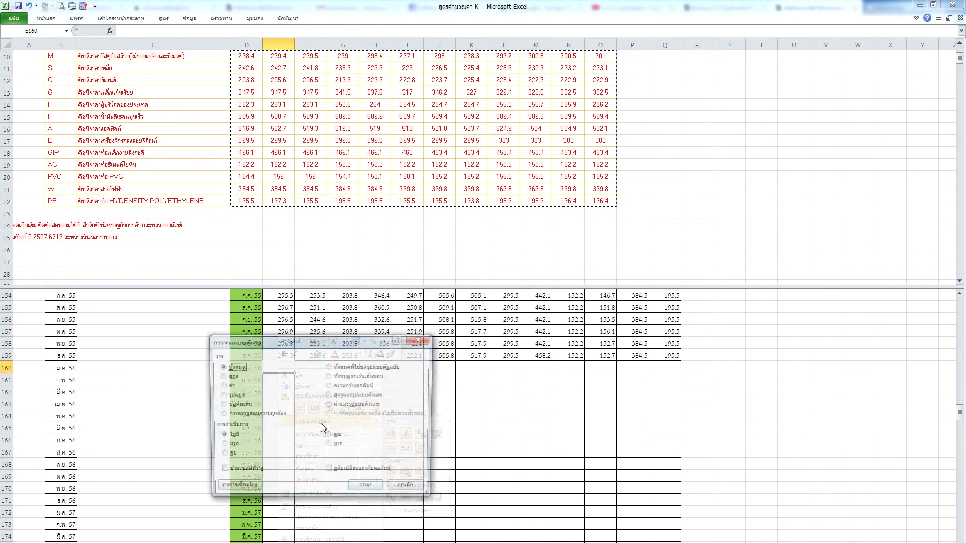
{"action": "left_click", "coordinate": [343, 472]}
{"action": "left_click", "coordinate": [227, 386]}
{"action": "left_click", "coordinate": [358, 489]}
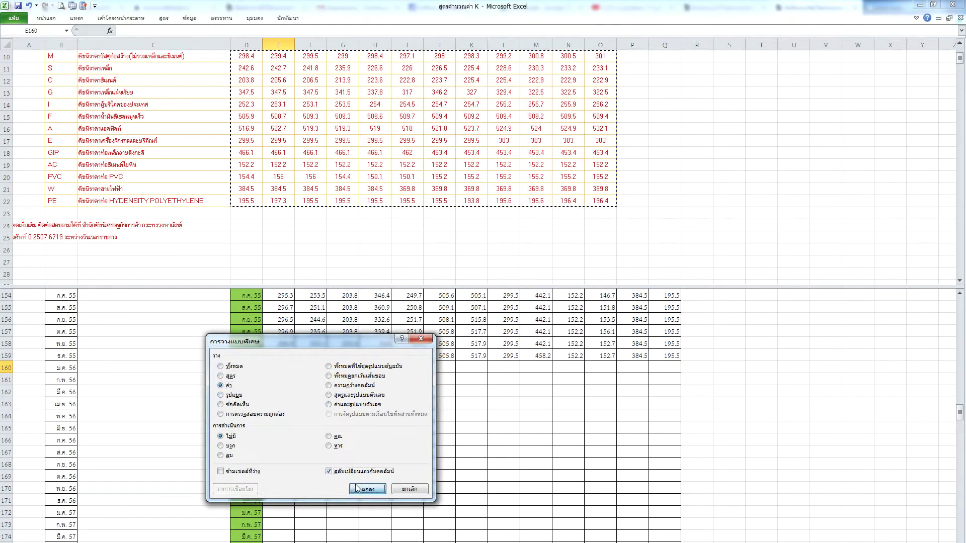
{"action": "left_click", "coordinate": [344, 431]}
{"action": "left_click", "coordinate": [290, 509]}
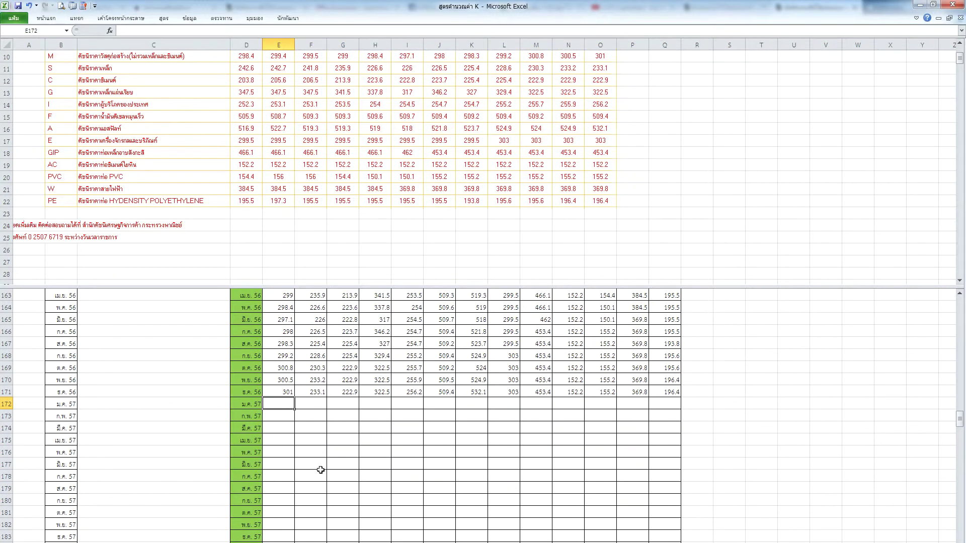
Step: Switch back to Opera, return to the year list, open the 2557 price index table and copy the whole page
{"action": "key", "text": "alt+Tab"}
{"action": "left_click", "coordinate": [720, 8]}
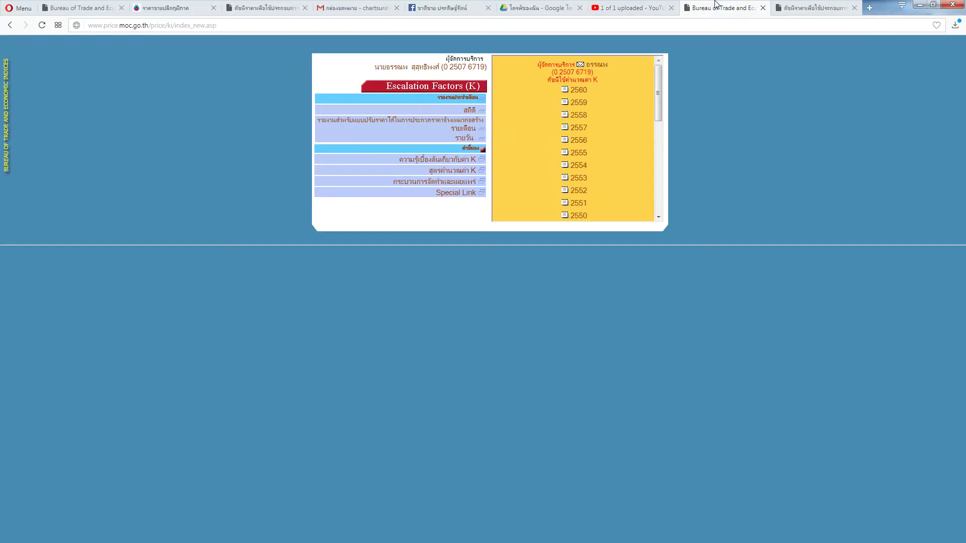
{"action": "left_click", "coordinate": [586, 131]}
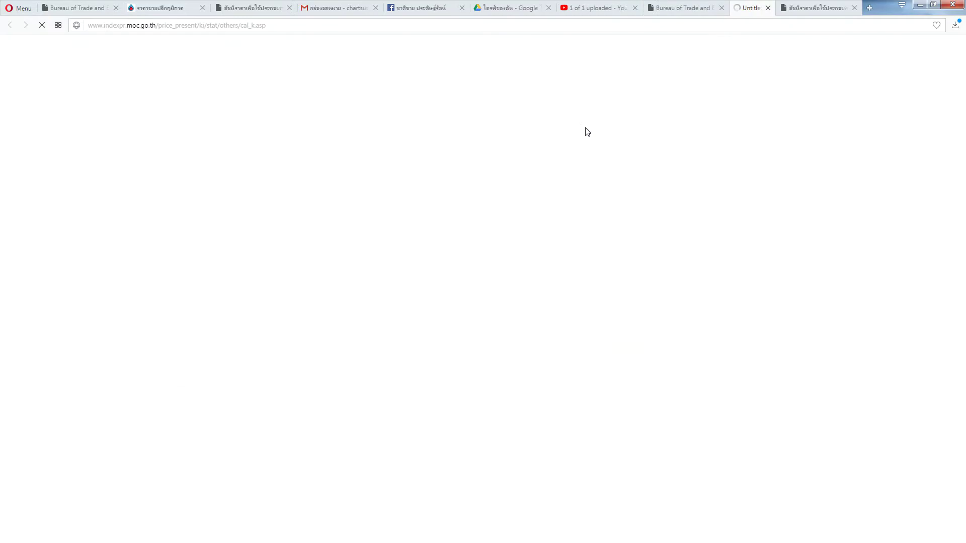
{"action": "key", "text": "ctrl+a"}
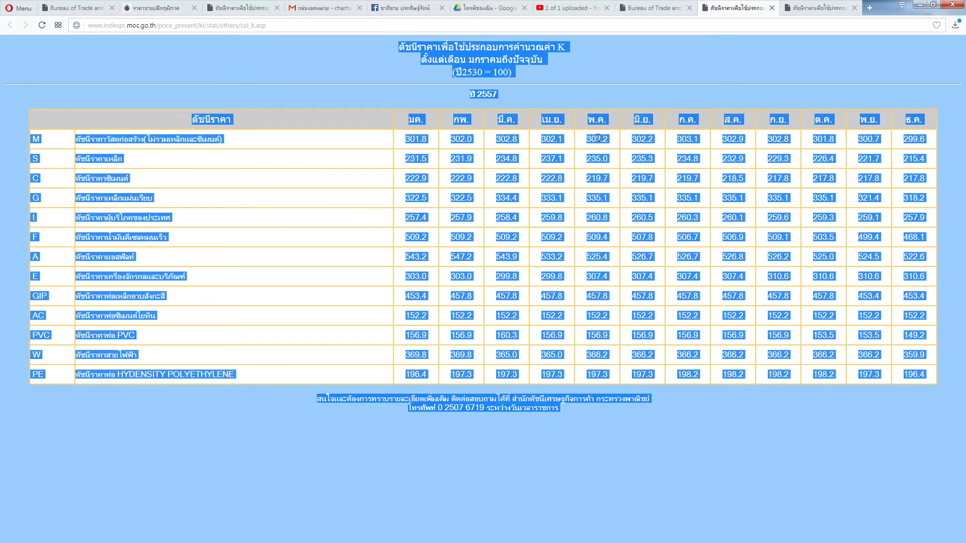
Step: Switch to the Excel workbook, paste the 2557 index page at B2 and remove its text wrapping and cell merging
{"action": "key", "text": "alt+Tab"}
{"action": "left_click", "coordinate": [169, 118]}
{"action": "scroll", "coordinate": [158, 141], "scroll_direction": "up", "scroll_amount": 3}
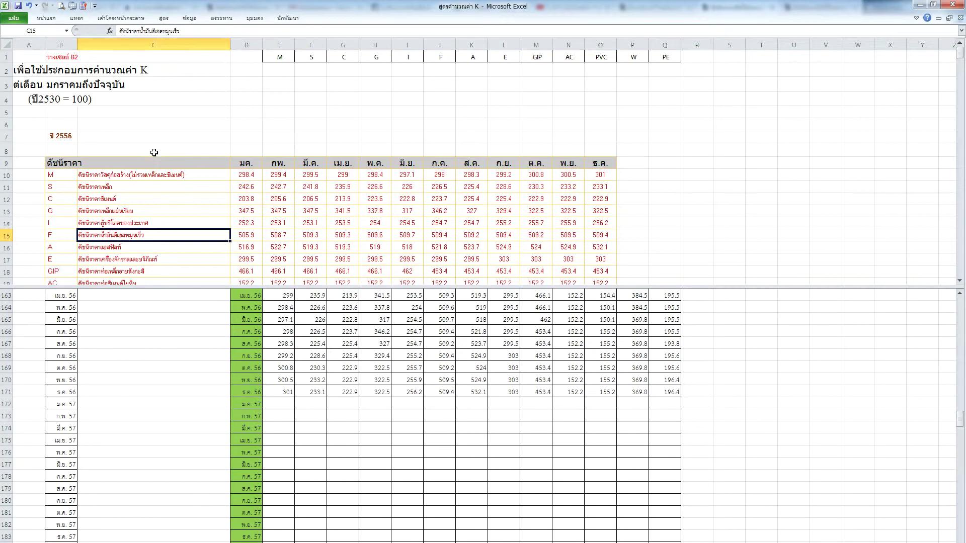
{"action": "right_click", "coordinate": [64, 68]}
{"action": "key", "text": "ctrl+v"}
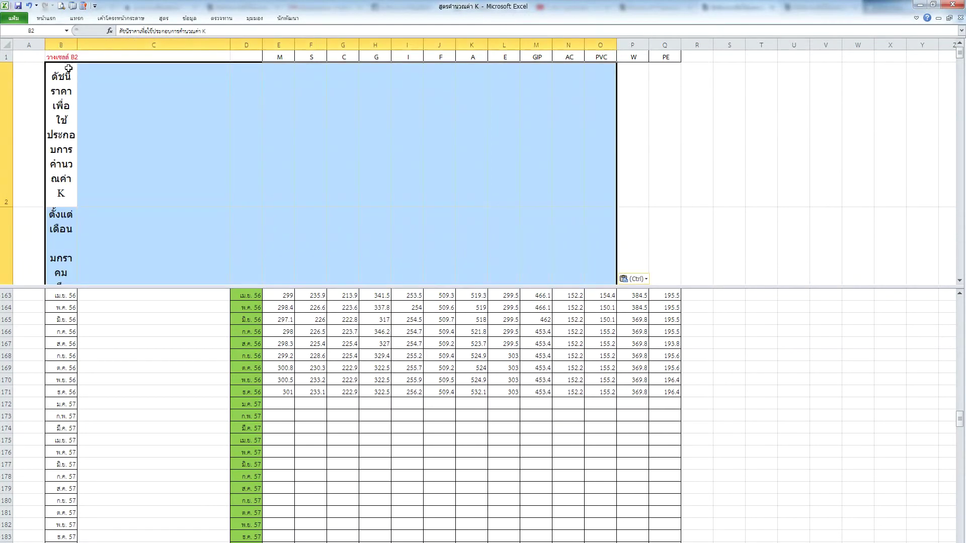
{"action": "double_click", "coordinate": [46, 18]}
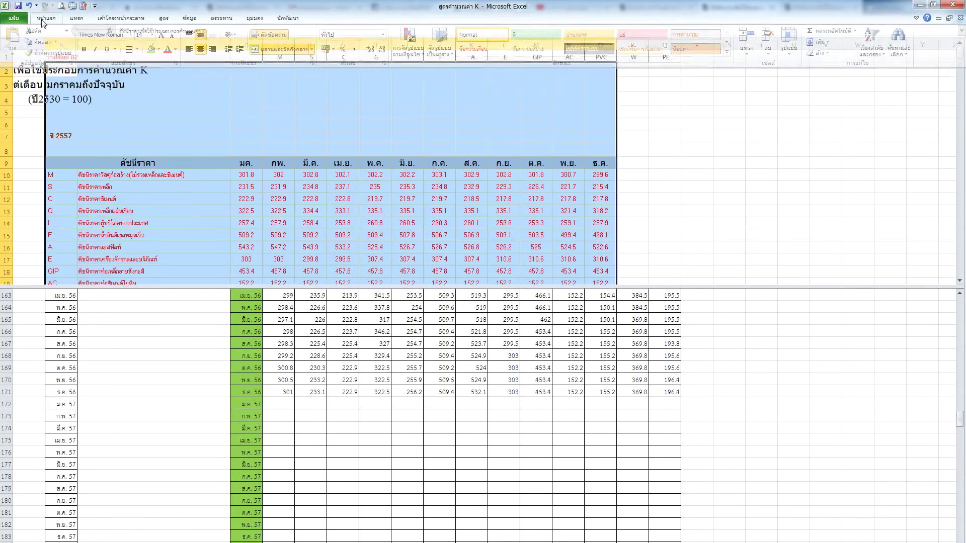
{"action": "left_click", "coordinate": [266, 150]}
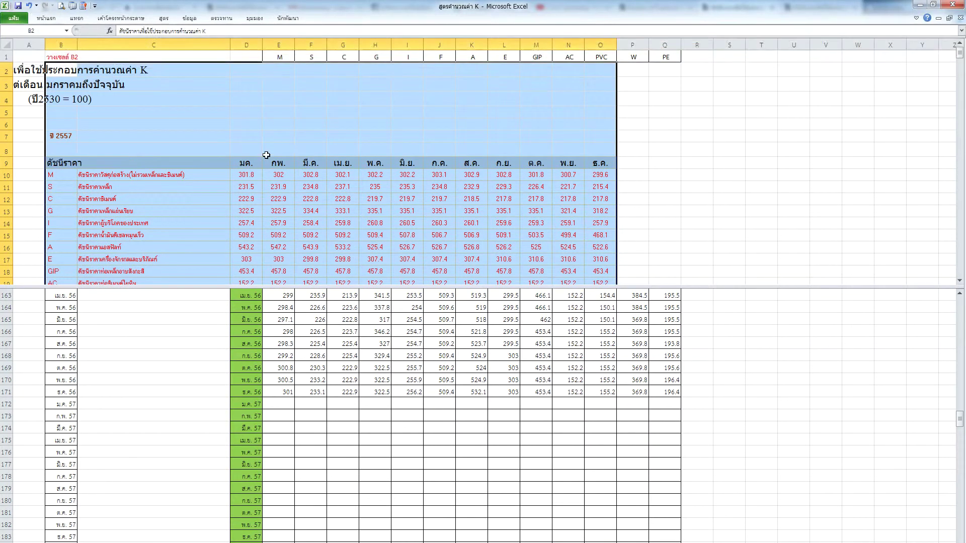
Step: Copy the 2557 values in D10:O22 and paste them as transposed values starting at E172, the January 57 row
{"action": "left_click", "coordinate": [249, 176]}
{"action": "scroll", "coordinate": [432, 206], "scroll_direction": "down", "scroll_amount": 1}
{"action": "scroll", "coordinate": [482, 199], "scroll_direction": "down", "scroll_amount": 3}
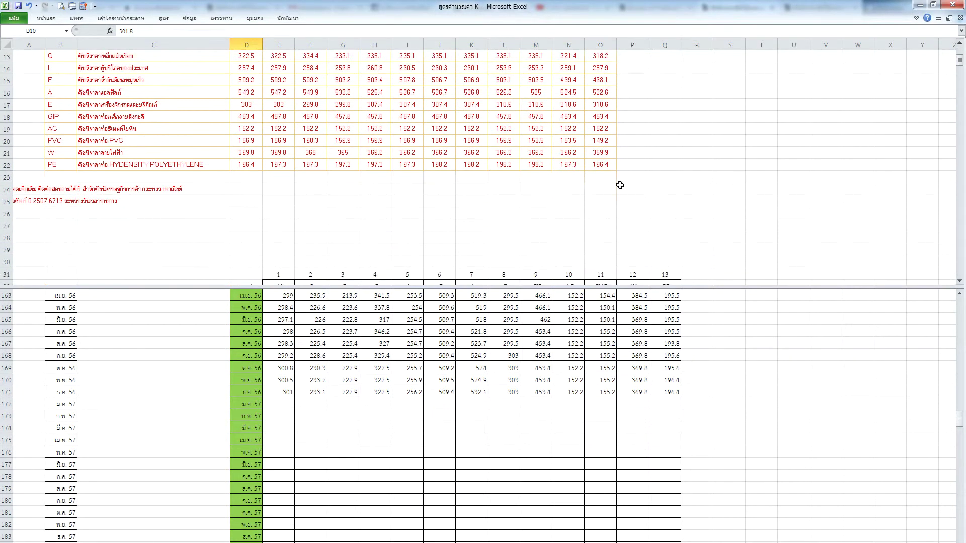
{"action": "left_click", "coordinate": [599, 165], "text": "shift"}
{"action": "key", "text": "ctrl+c"}
{"action": "right_click", "coordinate": [274, 406]}
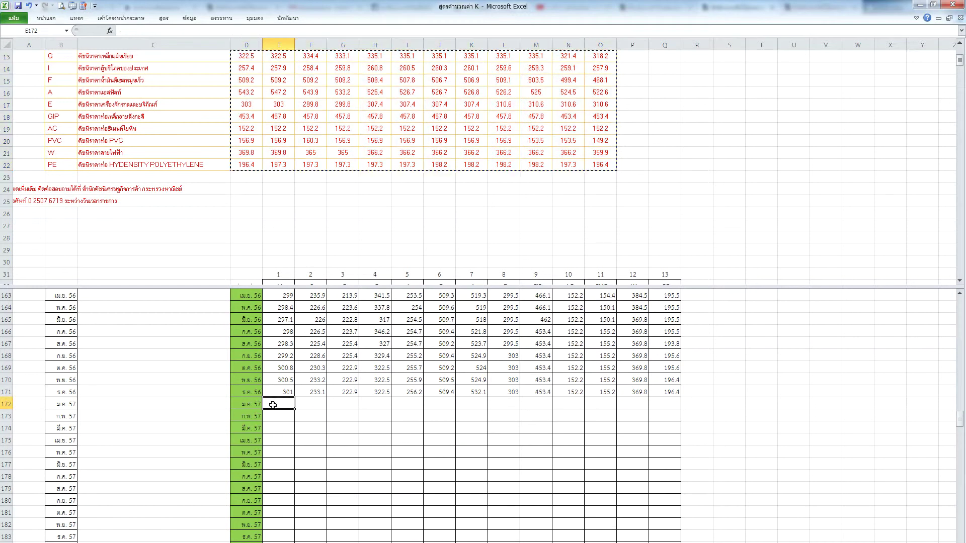
{"action": "left_click", "coordinate": [313, 459]}
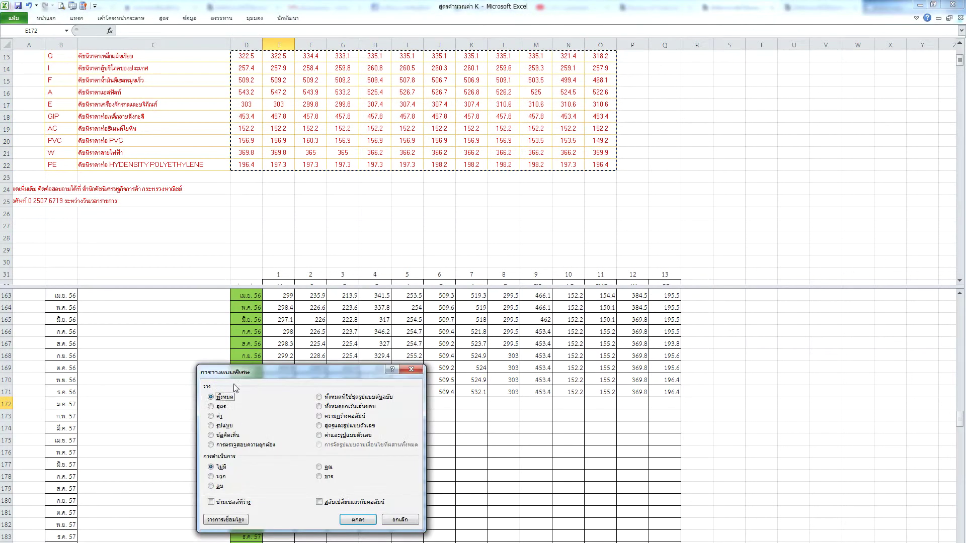
{"action": "left_click", "coordinate": [220, 416]}
{"action": "left_click", "coordinate": [332, 502]}
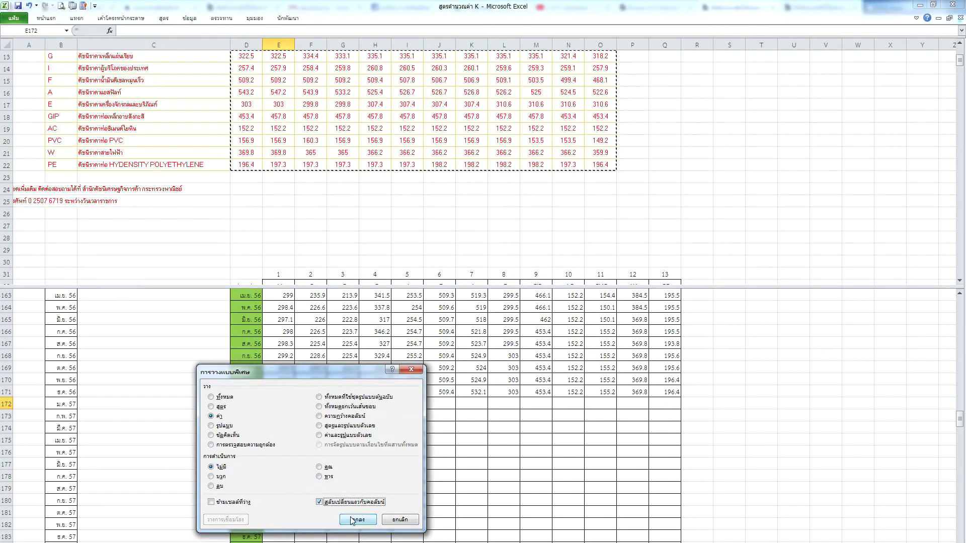
{"action": "left_click", "coordinate": [358, 519]}
{"action": "left_click", "coordinate": [316, 439]}
{"action": "scroll", "coordinate": [316, 438], "scroll_direction": "down", "scroll_amount": 1}
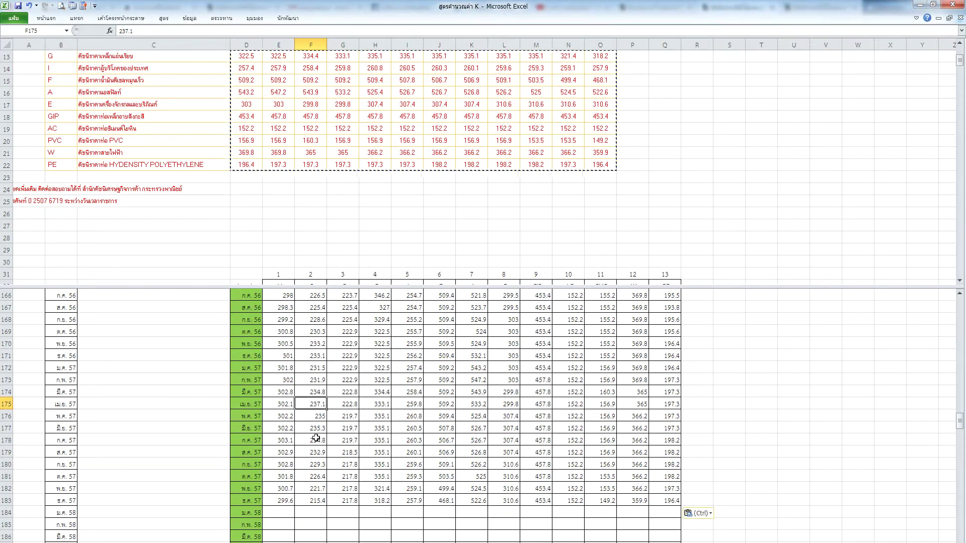
{"action": "scroll", "coordinate": [318, 436], "scroll_direction": "down", "scroll_amount": 3}
Step: Switch back to Opera, return to the year list, open the 2558 price index table and copy the whole page
{"action": "key", "text": "alt+Tab"}
{"action": "key", "text": "ctrl+a"}
{"action": "left_click", "coordinate": [650, 9]}
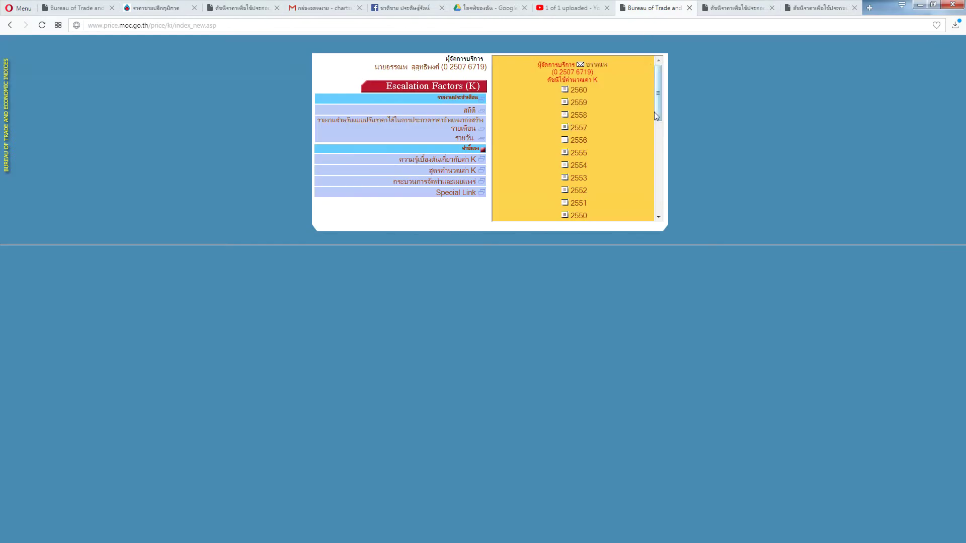
{"action": "left_click", "coordinate": [577, 116]}
{"action": "key", "text": "ctrl+a"}
Step: Switch to the Excel workbook, paste the 2558 index page at B2 and remove its text wrapping and cell merging
{"action": "key", "text": "alt+Tab"}
{"action": "left_click", "coordinate": [134, 164]}
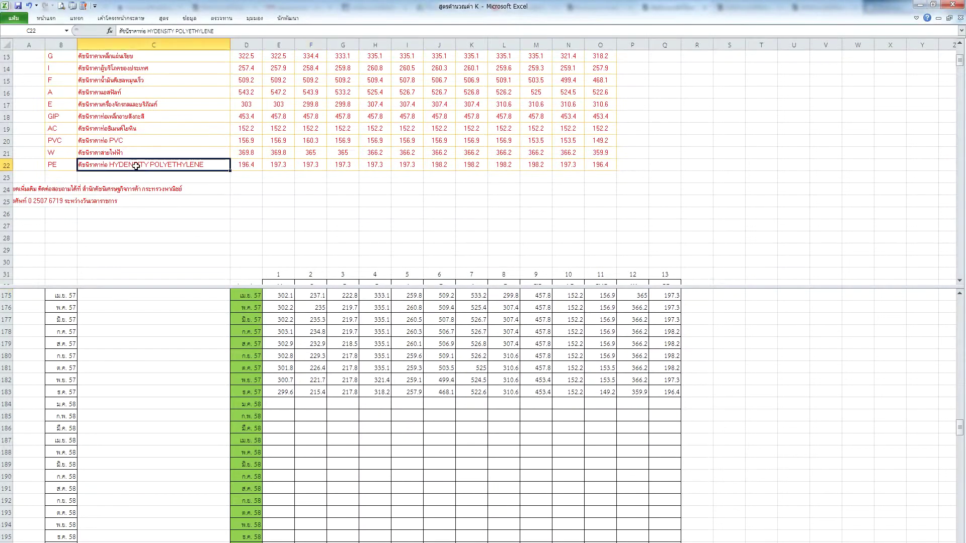
{"action": "scroll", "coordinate": [133, 164], "scroll_direction": "up", "scroll_amount": 4}
{"action": "left_click", "coordinate": [73, 78]}
{"action": "key", "text": "ctrl+v"}
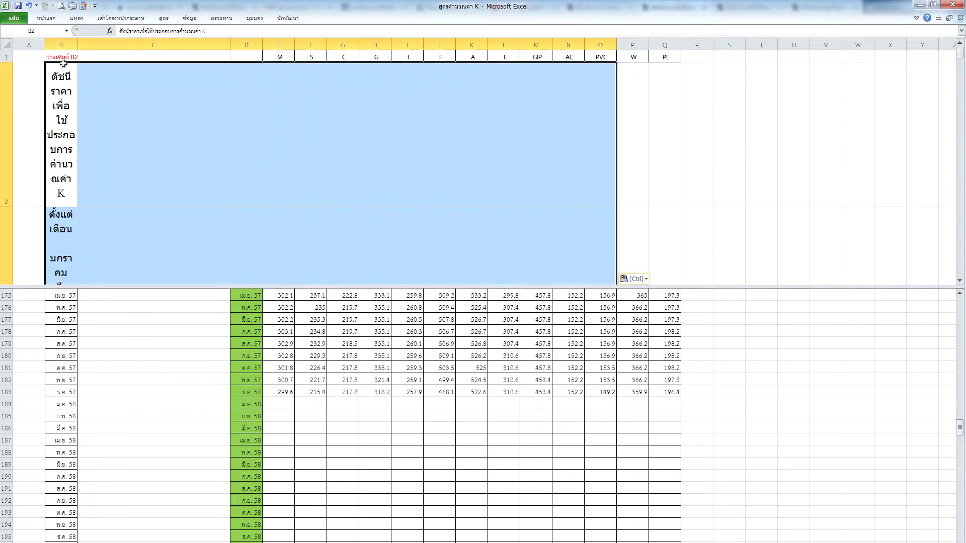
{"action": "left_click", "coordinate": [49, 21]}
{"action": "left_click", "coordinate": [46, 22]}
{"action": "left_click", "coordinate": [46, 21]}
{"action": "left_click", "coordinate": [282, 49]}
Step: Copy the 2558 values in D10:O22 and paste them as transposed values starting at E184, the January 58 row
{"action": "left_click", "coordinate": [246, 175]}
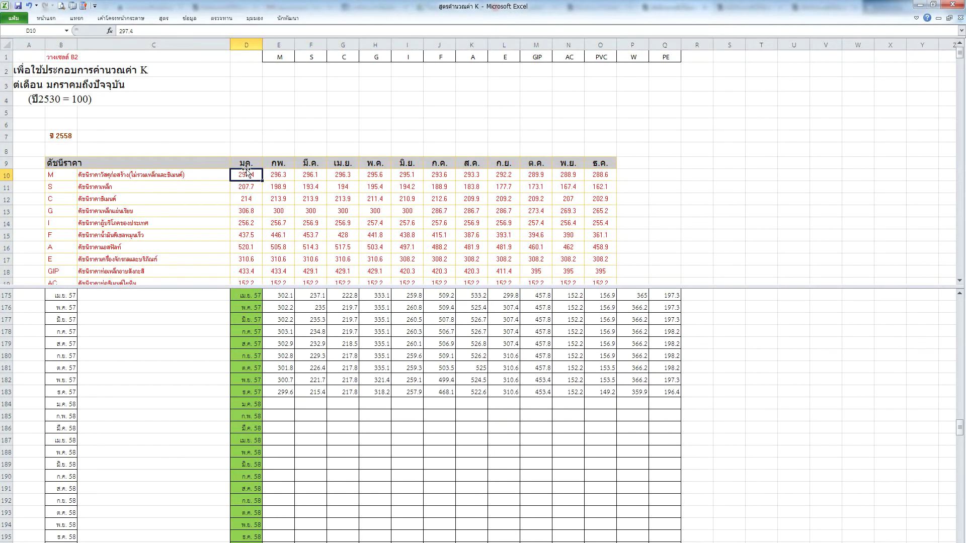
{"action": "scroll", "coordinate": [561, 181], "scroll_direction": "down", "scroll_amount": 2}
{"action": "left_click", "coordinate": [591, 235], "text": "shift"}
{"action": "key", "text": "ctrl+c"}
{"action": "right_click", "coordinate": [284, 403]}
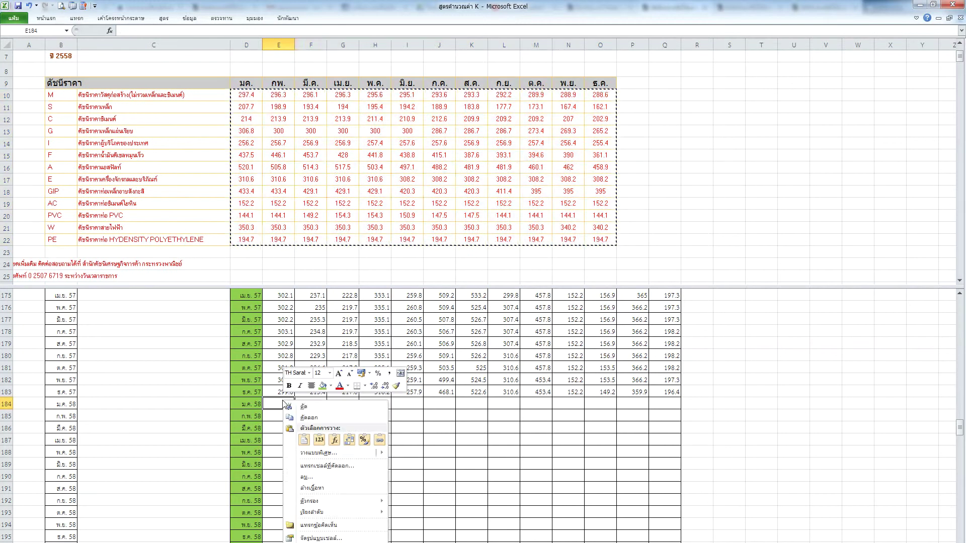
{"action": "left_click", "coordinate": [319, 453]}
{"action": "left_click", "coordinate": [223, 415]}
{"action": "left_click", "coordinate": [324, 499]}
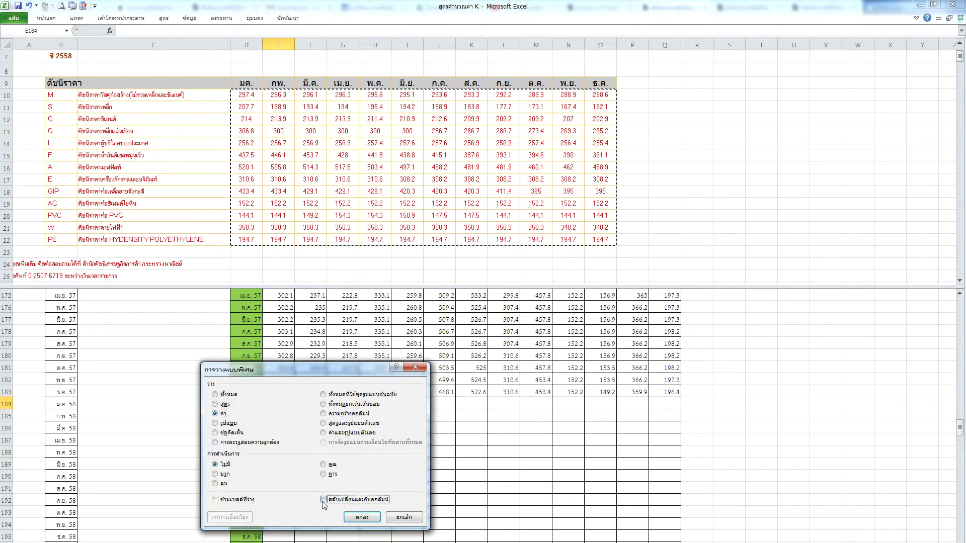
{"action": "left_click", "coordinate": [359, 518]}
{"action": "left_click", "coordinate": [349, 509]}
{"action": "scroll", "coordinate": [322, 453], "scroll_direction": "down", "scroll_amount": 3}
{"action": "left_click", "coordinate": [277, 442]}
Step: Switch back to Opera, close the open index tables, open the 2559 price index table and copy the whole page
{"action": "key", "text": "alt+Tab"}
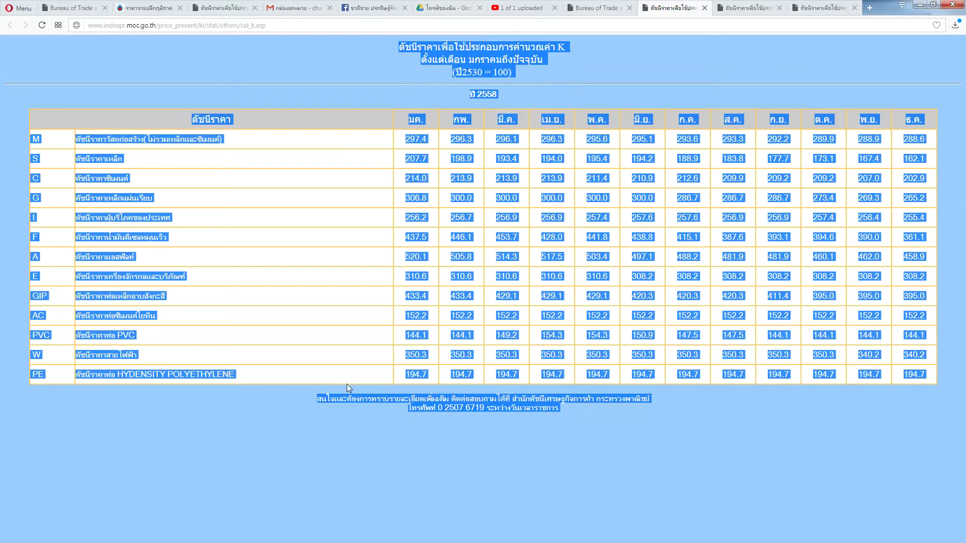
{"action": "left_click", "coordinate": [705, 7]}
{"action": "left_click", "coordinate": [704, 7]}
{"action": "left_click", "coordinate": [704, 7]}
{"action": "left_click", "coordinate": [578, 103]}
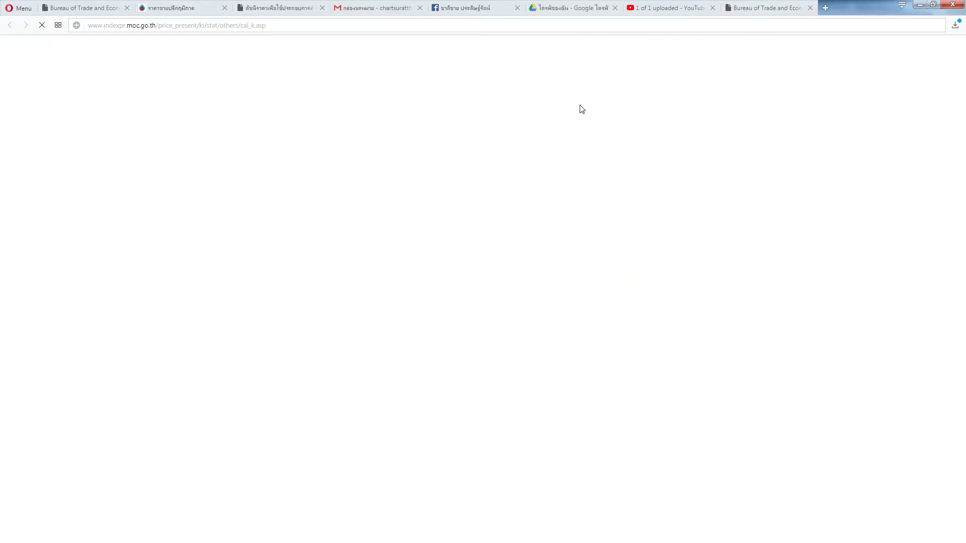
{"action": "key", "text": "ctrl+a"}
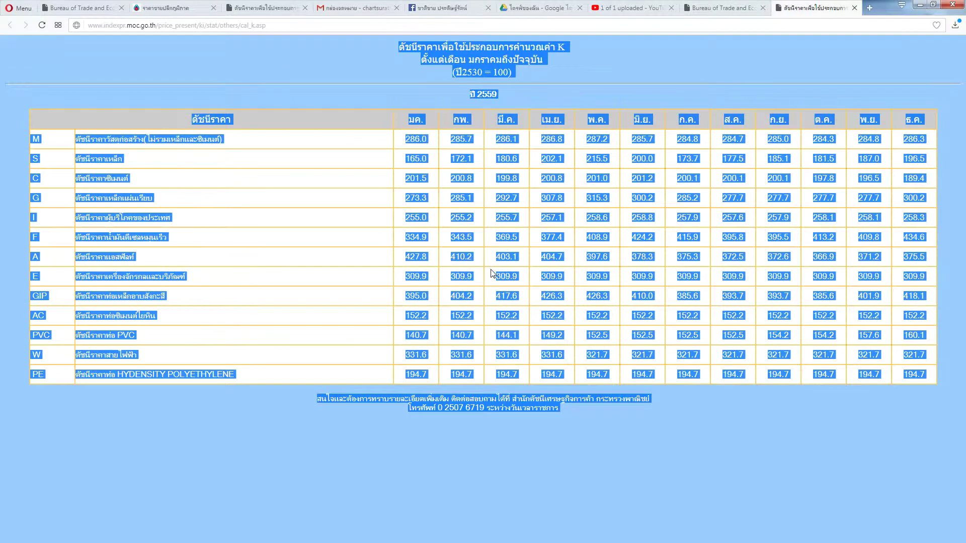
Step: Switch to the Excel workbook, paste the 2559 index page at B2 and remove its text wrapping and cell merging
{"action": "key", "text": "alt+Tab"}
{"action": "left_click", "coordinate": [91, 94]}
{"action": "scroll", "coordinate": [95, 116], "scroll_direction": "up", "scroll_amount": 2}
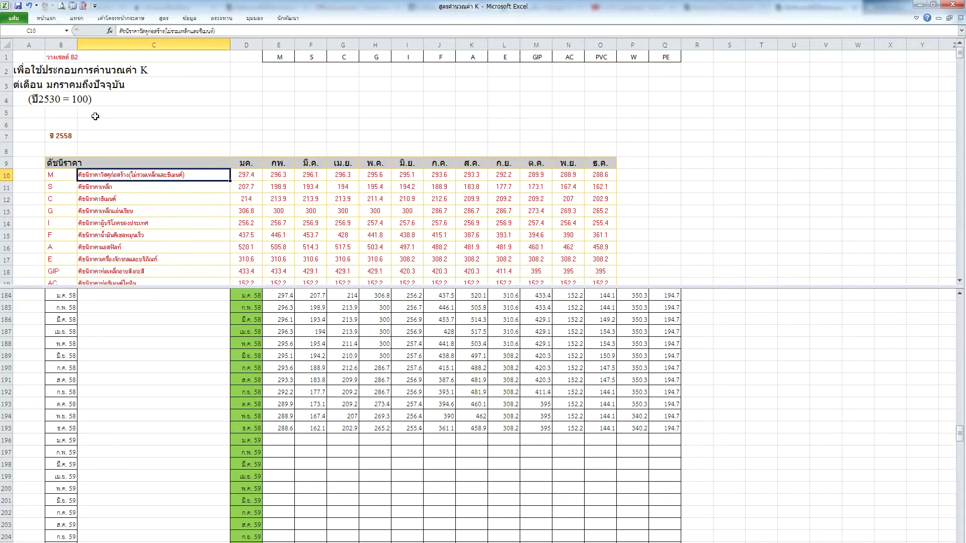
{"action": "left_click", "coordinate": [56, 66]}
{"action": "key", "text": "ctrl+v"}
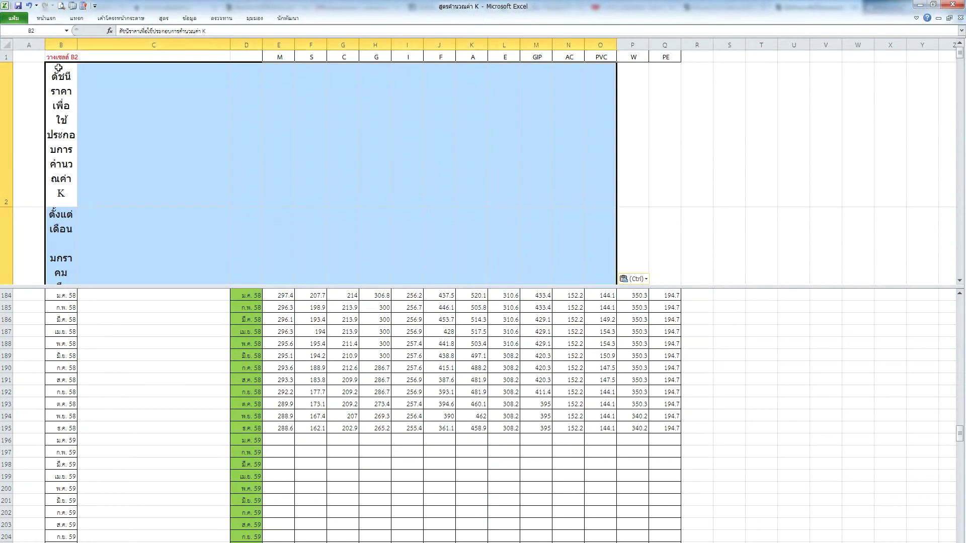
{"action": "left_click", "coordinate": [50, 20]}
{"action": "left_click", "coordinate": [273, 35]}
{"action": "left_click", "coordinate": [51, 20]}
{"action": "left_click", "coordinate": [280, 49]}
Step: Copy the 2559 values in D10:O22 and paste them as transposed values starting at E196, the January 59 row
{"action": "left_click", "coordinate": [244, 174]}
{"action": "scroll", "coordinate": [294, 193], "scroll_direction": "down", "scroll_amount": 2}
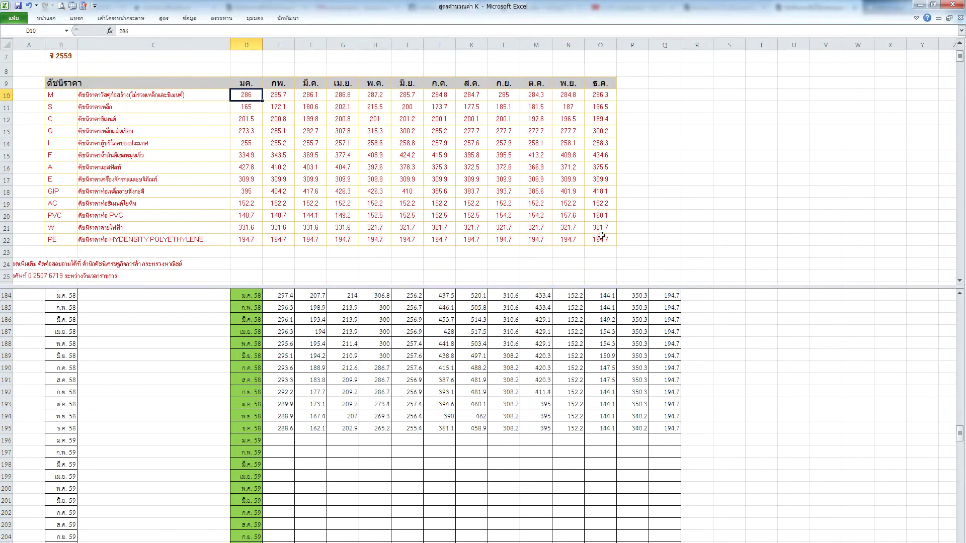
{"action": "left_click", "coordinate": [602, 237], "text": "shift"}
{"action": "key", "text": "ctrl+c"}
{"action": "left_click", "coordinate": [272, 440]}
{"action": "right_click", "coordinate": [272, 440]}
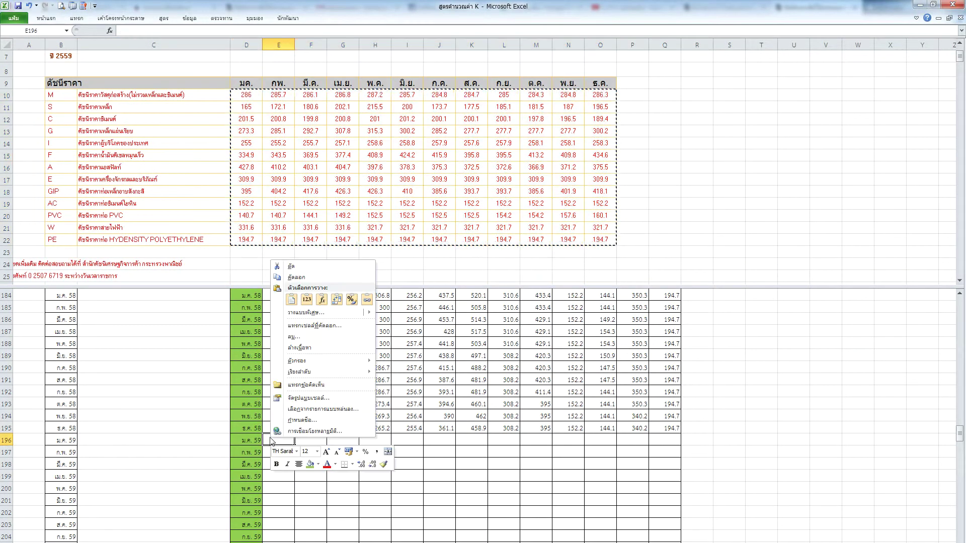
{"action": "left_click", "coordinate": [307, 312]}
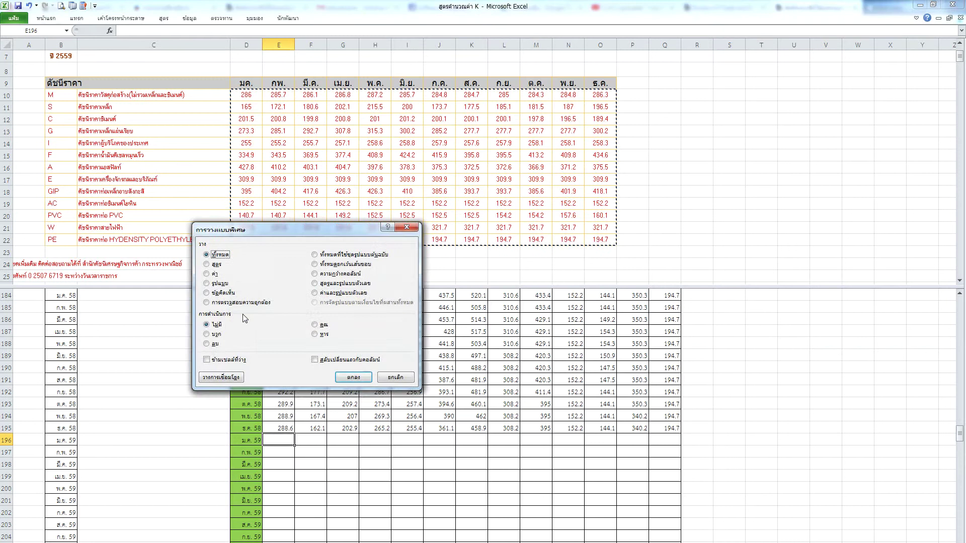
{"action": "left_click", "coordinate": [207, 274]}
{"action": "left_click", "coordinate": [315, 359]}
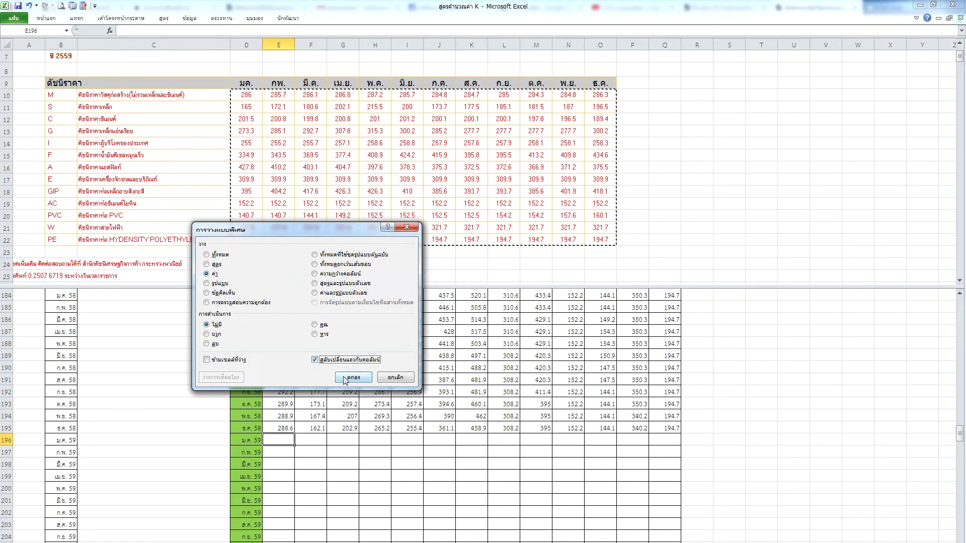
{"action": "left_click", "coordinate": [353, 378]}
{"action": "left_click", "coordinate": [307, 412]}
{"action": "scroll", "coordinate": [308, 413], "scroll_direction": "down", "scroll_amount": 1}
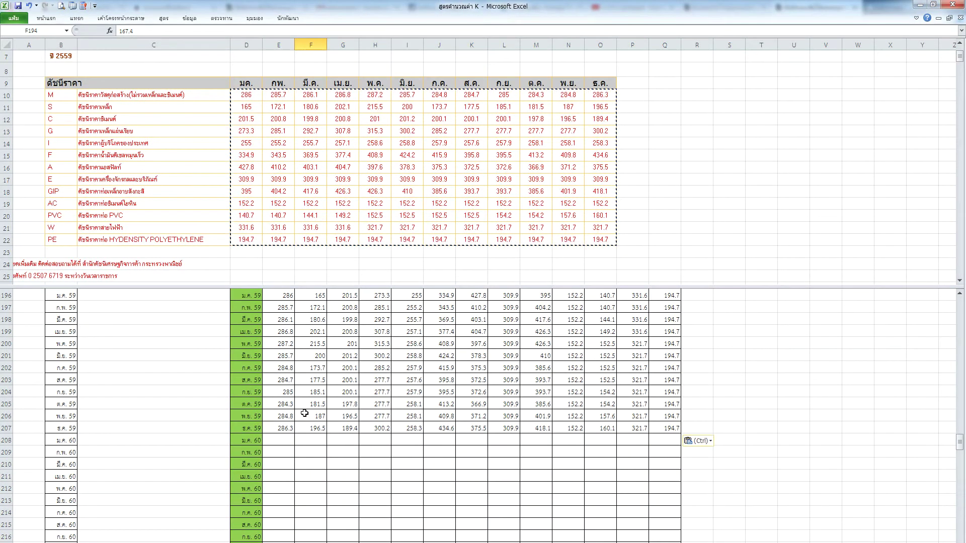
Step: Switch back to Opera, open the 2560 price index table from the year list and copy the whole page
{"action": "key", "text": "alt+Tab"}
{"action": "left_click", "coordinate": [725, 8]}
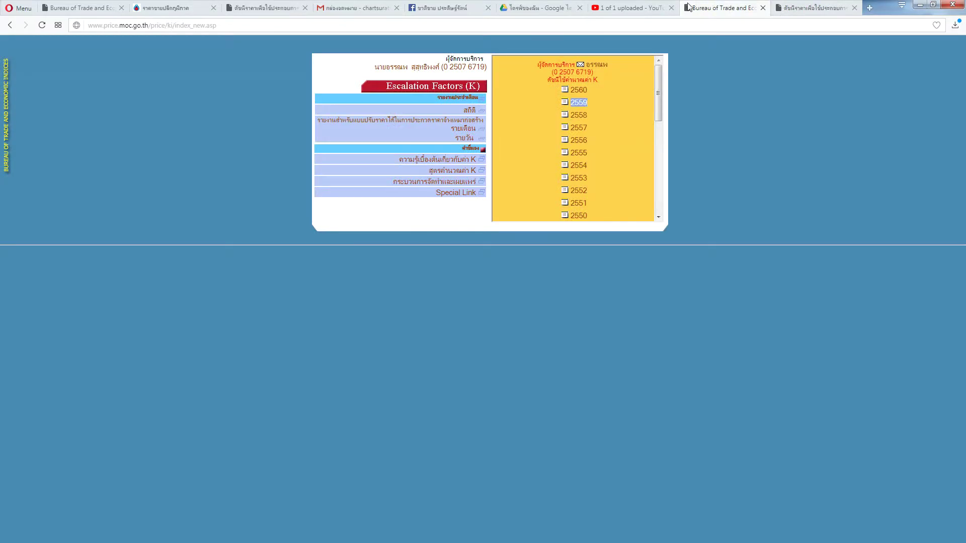
{"action": "left_click", "coordinate": [579, 91]}
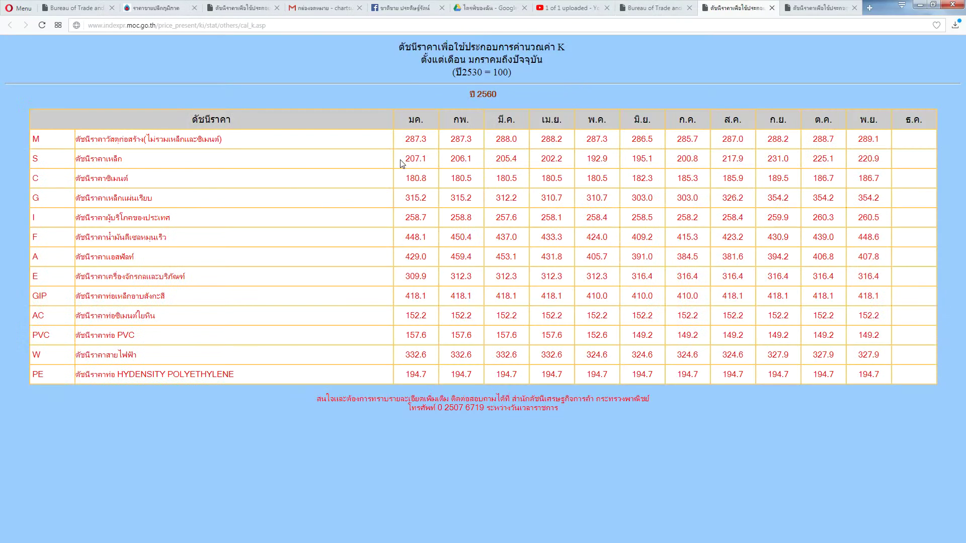
{"action": "key", "text": "ctrl+a"}
Step: Switch to the Excel workbook, paste the 2560 index page at B2 and remove its text wrapping and cell merging
{"action": "key", "text": "alt+Tab"}
{"action": "left_click", "coordinate": [91, 131]}
{"action": "scroll", "coordinate": [89, 132], "scroll_direction": "up", "scroll_amount": 2}
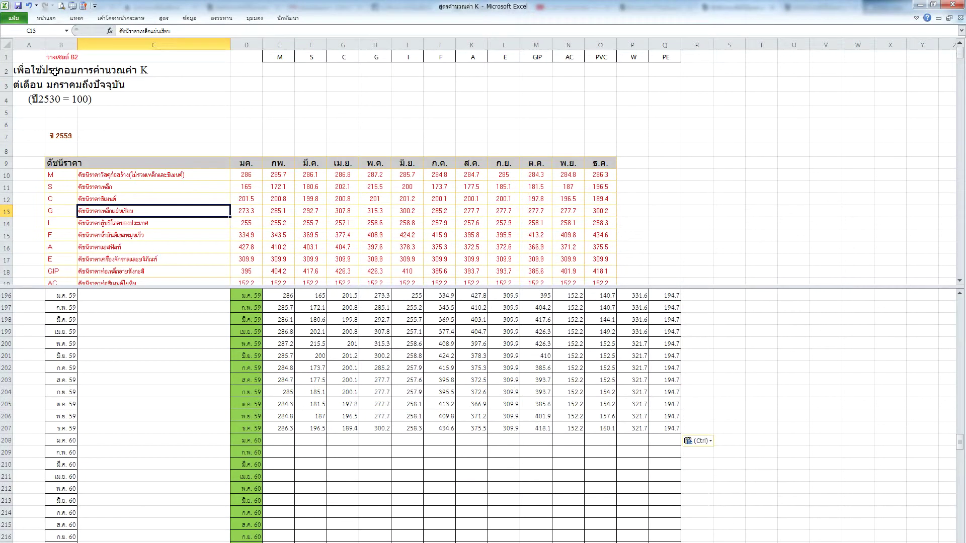
{"action": "left_click", "coordinate": [56, 72]}
{"action": "key", "text": "ctrl+v"}
{"action": "left_click", "coordinate": [45, 20]}
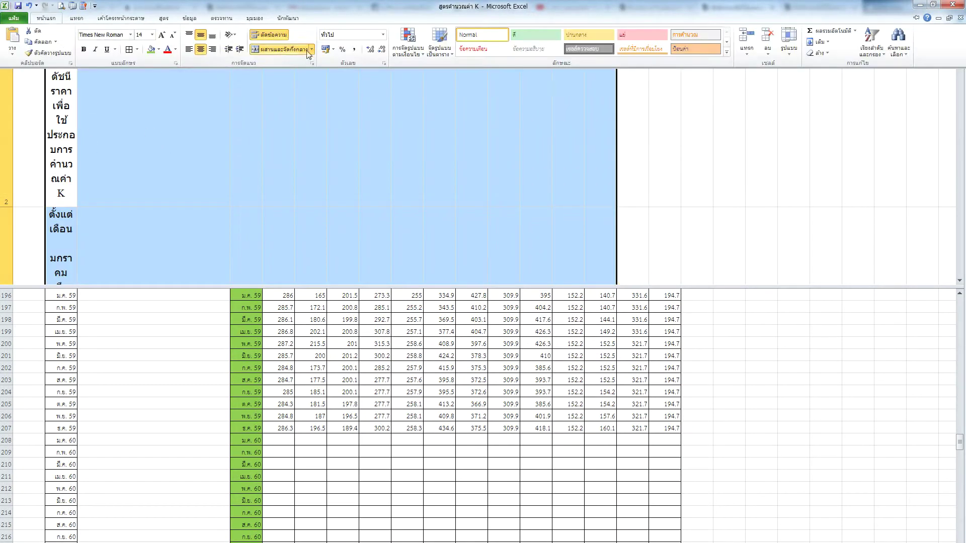
{"action": "left_click", "coordinate": [45, 18]}
{"action": "left_click", "coordinate": [45, 18]}
{"action": "left_click", "coordinate": [264, 36]}
{"action": "left_click", "coordinate": [272, 143]}
Step: Copy the 2560 values in D10:N22 and paste them as transposed values starting at E208, the January 60 row
{"action": "left_click", "coordinate": [241, 179]}
{"action": "scroll", "coordinate": [470, 233], "scroll_direction": "down", "scroll_amount": 2}
{"action": "left_click", "coordinate": [567, 237], "text": "shift"}
{"action": "key", "text": "ctrl+c"}
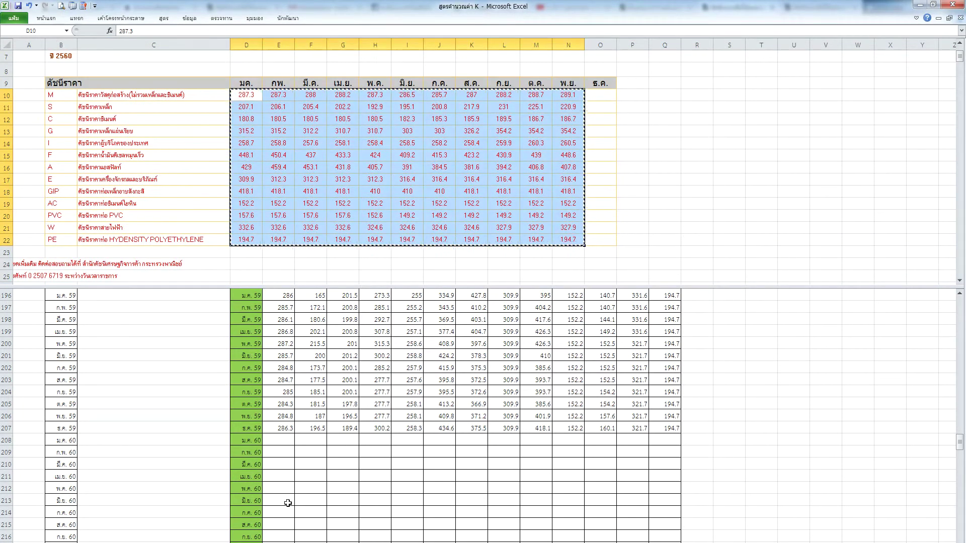
{"action": "right_click", "coordinate": [300, 444]}
{"action": "left_click", "coordinate": [310, 304]}
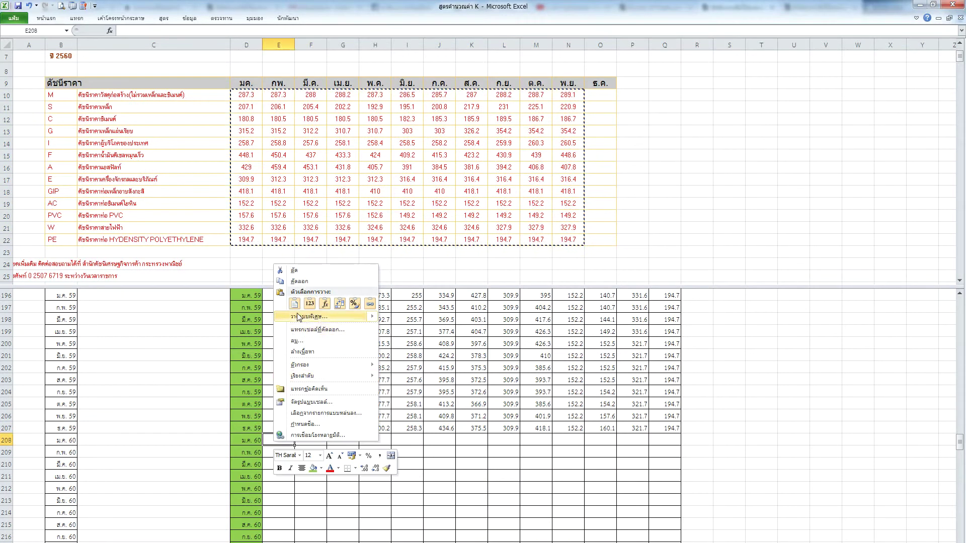
{"action": "left_click", "coordinate": [302, 323]}
{"action": "left_click", "coordinate": [204, 275]}
{"action": "left_click", "coordinate": [331, 360]}
{"action": "left_click", "coordinate": [329, 379]}
{"action": "scroll", "coordinate": [360, 402], "scroll_direction": "down", "scroll_amount": 2}
{"action": "left_click", "coordinate": [356, 404]}
{"action": "key", "text": "Escape"}
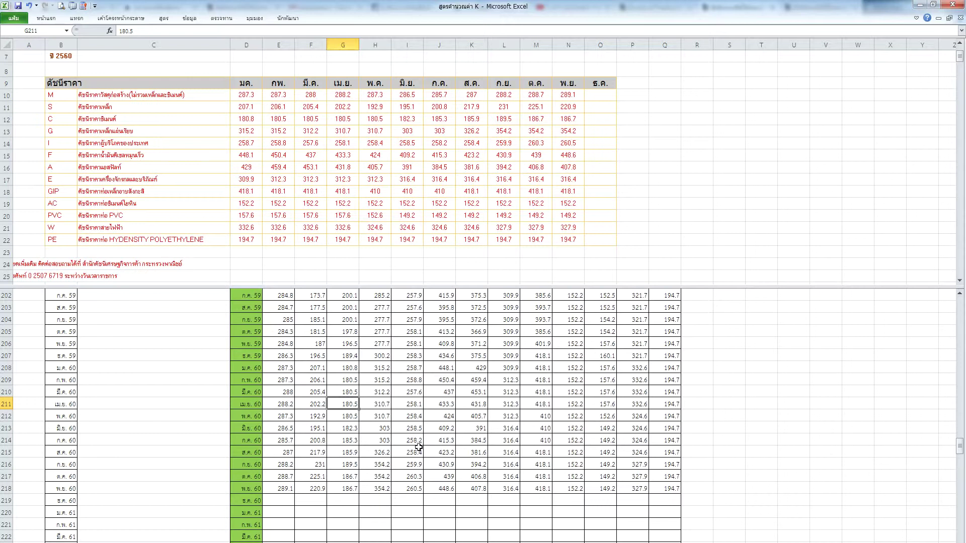
Step: Format the whole monthly index range E33:Q376 with the comma number style and one decimal place
{"action": "scroll", "coordinate": [415, 447], "scroll_direction": "down", "scroll_amount": 1}
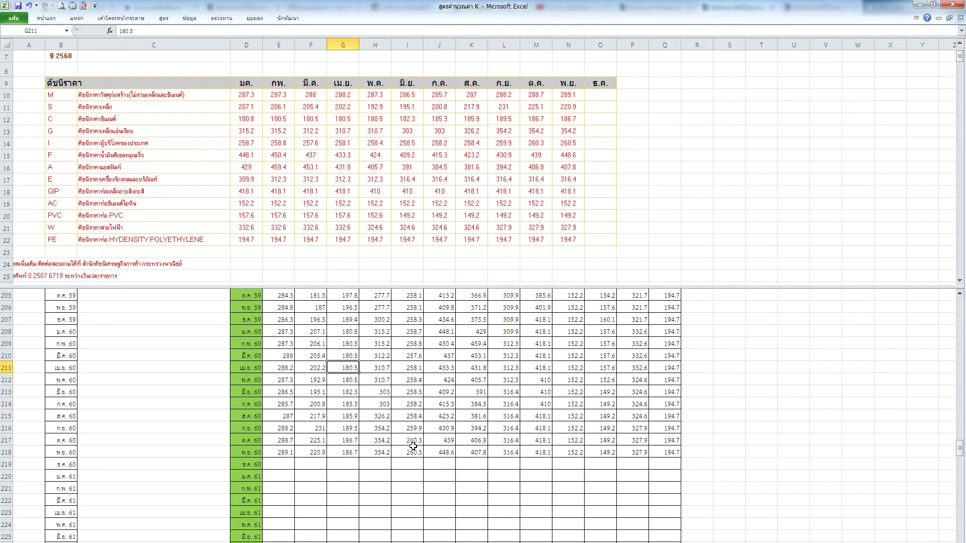
{"action": "left_click", "coordinate": [670, 449]}
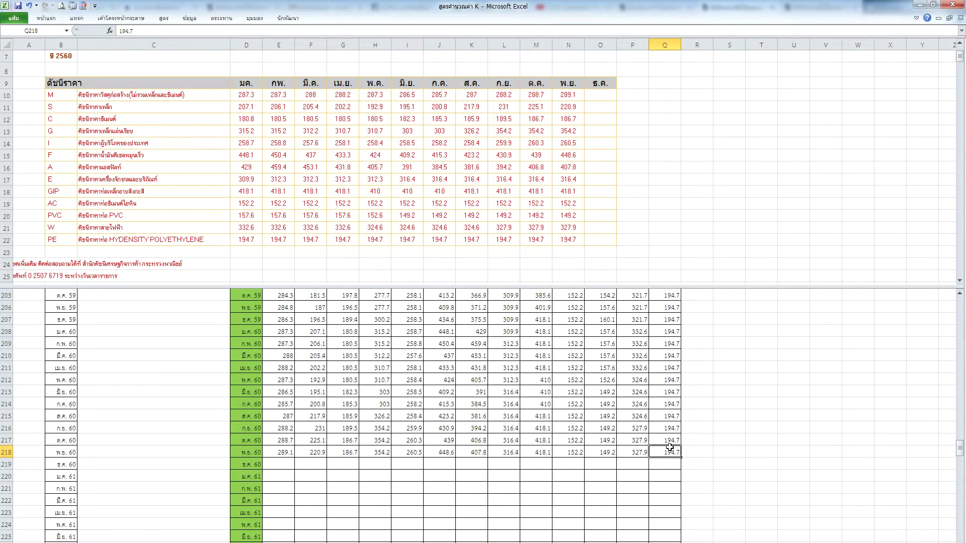
{"action": "scroll", "coordinate": [670, 448], "scroll_direction": "up", "scroll_amount": 4}
{"action": "key", "text": "Left"}
{"action": "scroll", "coordinate": [670, 448], "scroll_direction": "down", "scroll_amount": 1}
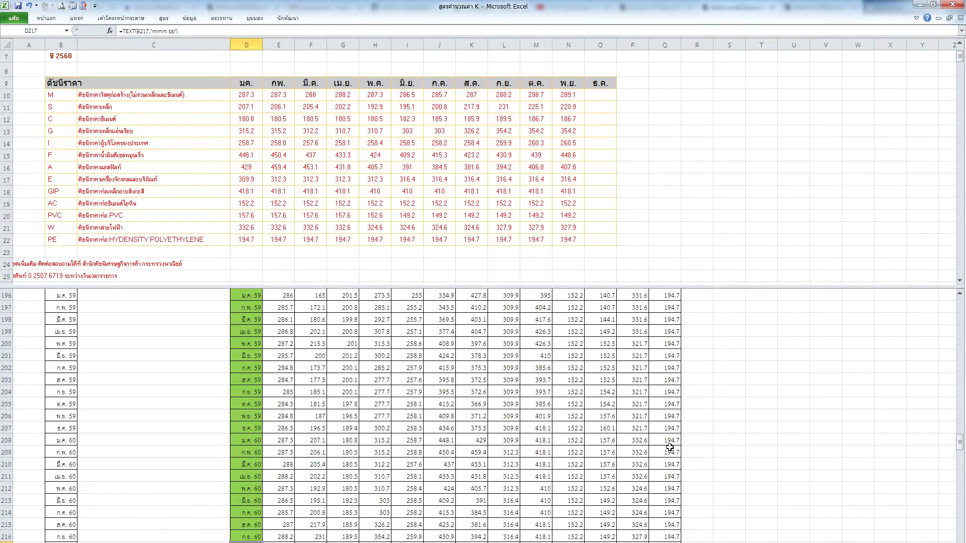
{"action": "key", "text": "ctrl+z"}
{"action": "key", "text": "Right"}
{"action": "key", "text": "ctrl+shift+Right"}
{"action": "key", "text": "ctrl+shift+Down"}
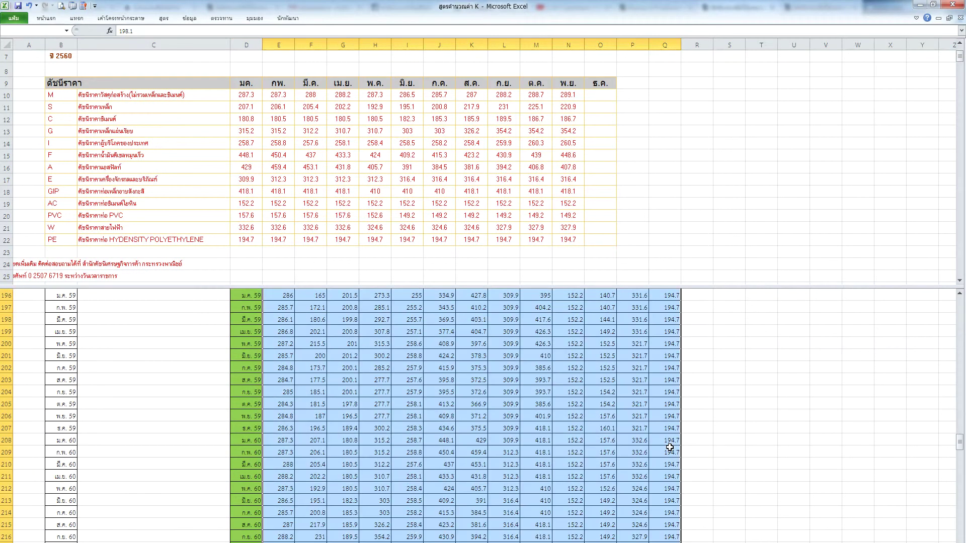
{"action": "key", "text": "ctrl+shift+Down"}
{"action": "key", "text": "ctrl+shift+Up"}
{"action": "key", "text": "shift+Page_Down"}
{"action": "key", "text": "shift+Page_Down"}
{"action": "key", "text": "shift+Page_Down"}
{"action": "key", "text": "shift+Page_Down"}
{"action": "key", "text": "shift+Page_Down"}
{"action": "key", "text": "shift+Page_Down"}
{"action": "key", "text": "shift+Page_Down"}
{"action": "key", "text": "shift+Page_Down"}
{"action": "key", "text": "shift+Page_Up"}
{"action": "key", "text": "shift+Page_Down"}
{"action": "key", "text": "shift+Up"}
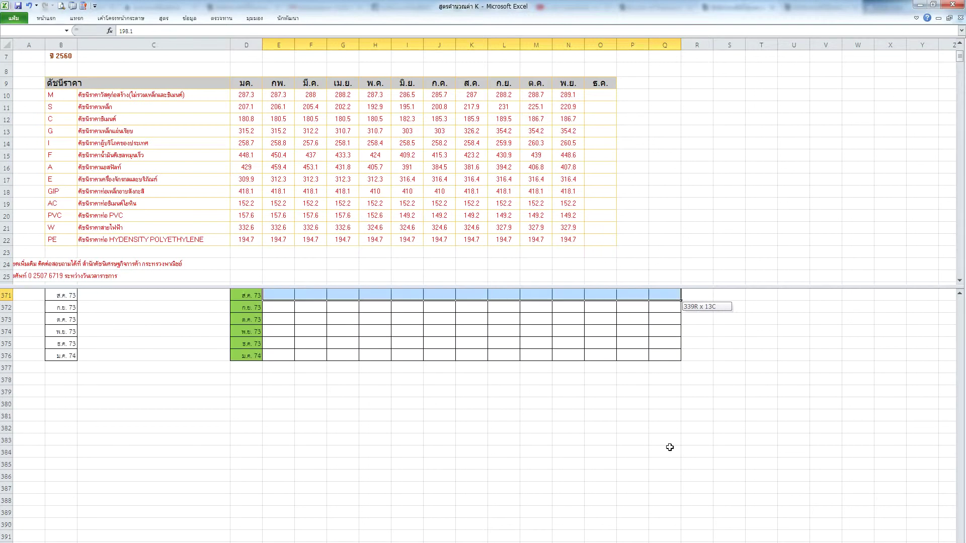
{"action": "key", "text": "shift+Up"}
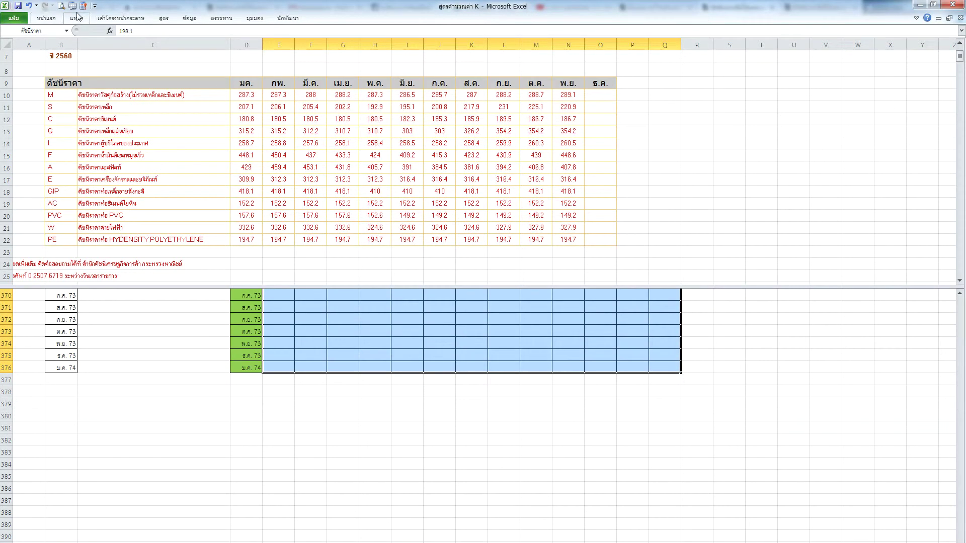
{"action": "left_click", "coordinate": [53, 18]}
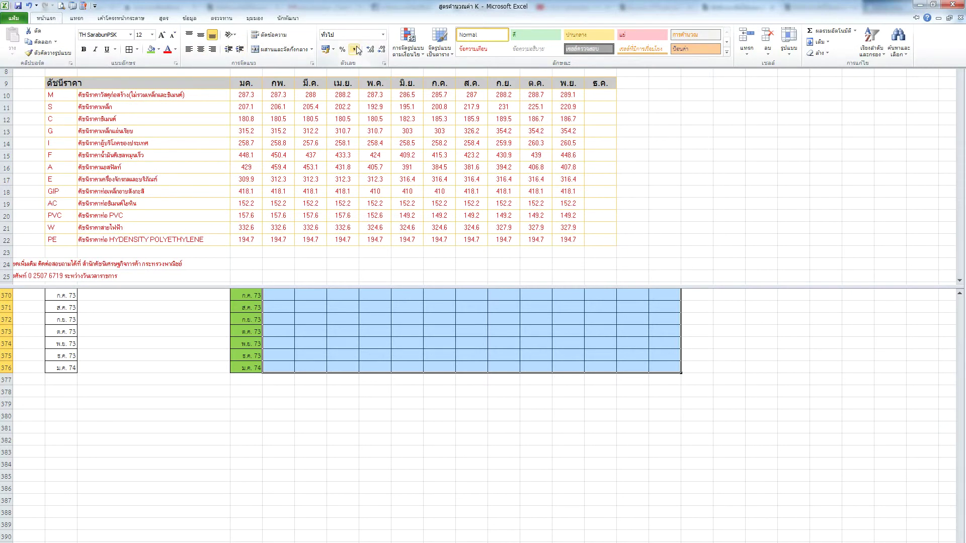
{"action": "left_click", "coordinate": [44, 33]}
{"action": "left_click", "coordinate": [45, 19]}
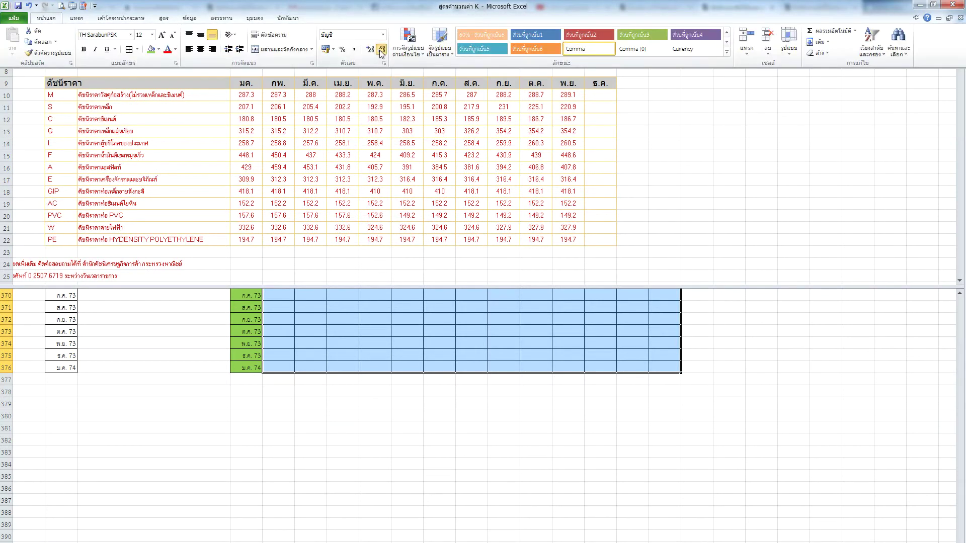
{"action": "left_click", "coordinate": [348, 308]}
{"action": "left_click", "coordinate": [348, 309]}
{"action": "key", "text": "ctrl+Up"}
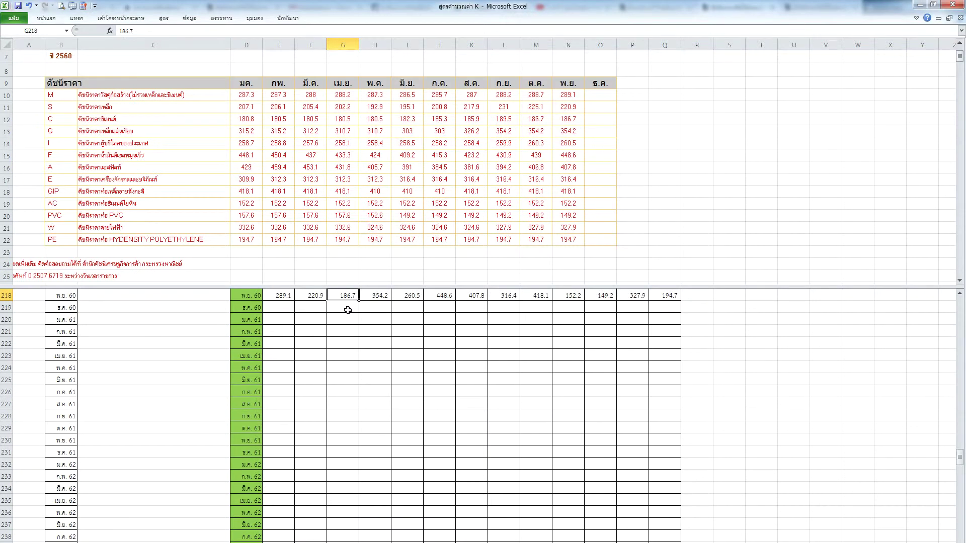
{"action": "scroll", "coordinate": [344, 343], "scroll_direction": "up", "scroll_amount": 3}
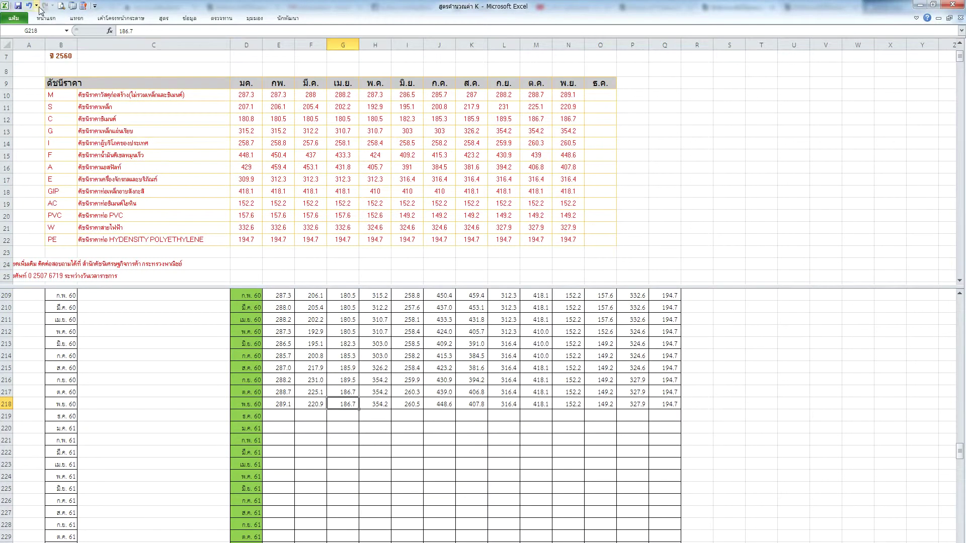
Step: Remove the window split from the index worksheet and look through the monthly rows
{"action": "left_click", "coordinate": [256, 15]}
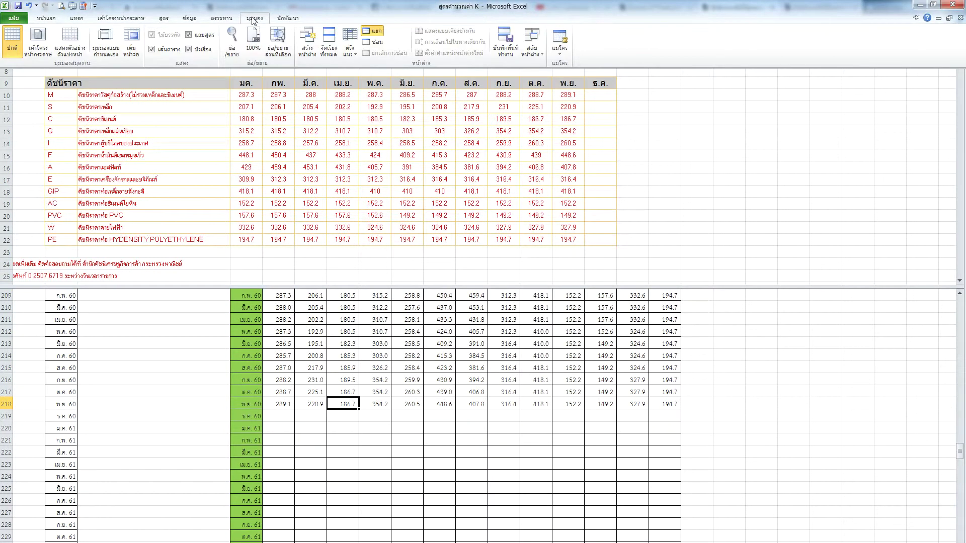
{"action": "left_click", "coordinate": [372, 31]}
{"action": "scroll", "coordinate": [271, 328], "scroll_direction": "down", "scroll_amount": 7}
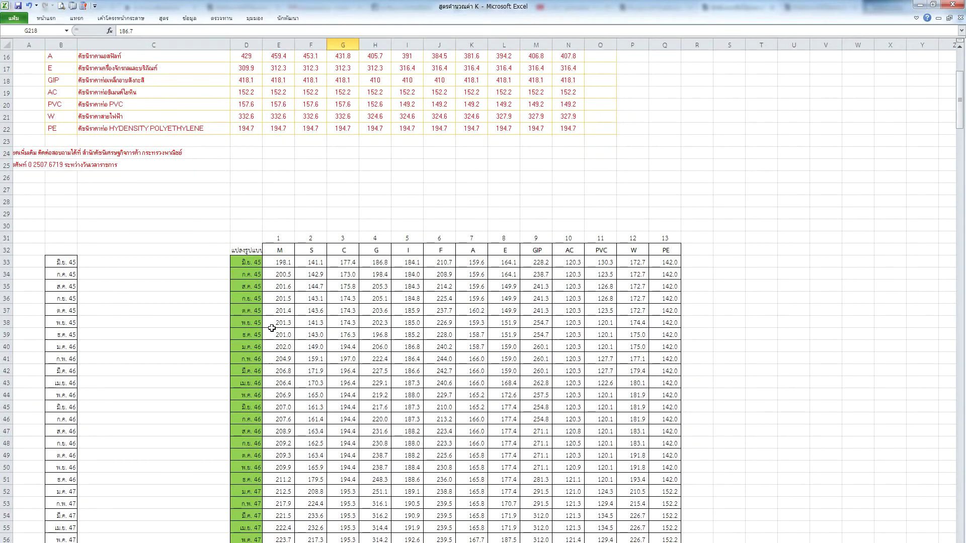
{"action": "scroll", "coordinate": [271, 328], "scroll_direction": "up", "scroll_amount": 1}
{"action": "scroll", "coordinate": [272, 328], "scroll_direction": "down", "scroll_amount": 18}
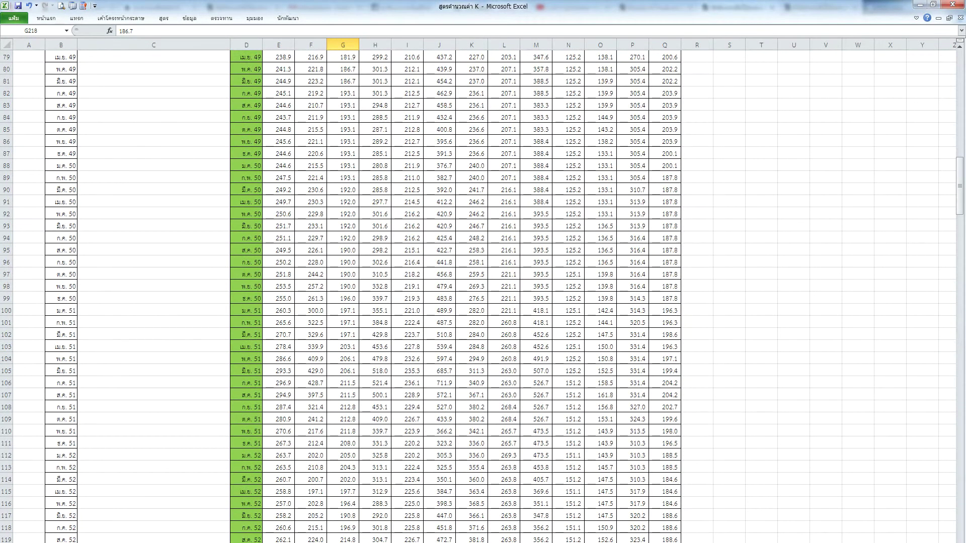
Step: Go to the lump-sum K calculation sheet and set the bid opening date in G2 to 3/6/53
{"action": "key", "text": "ctrl+Page_Up"}
{"action": "left_click", "coordinate": [259, 353]}
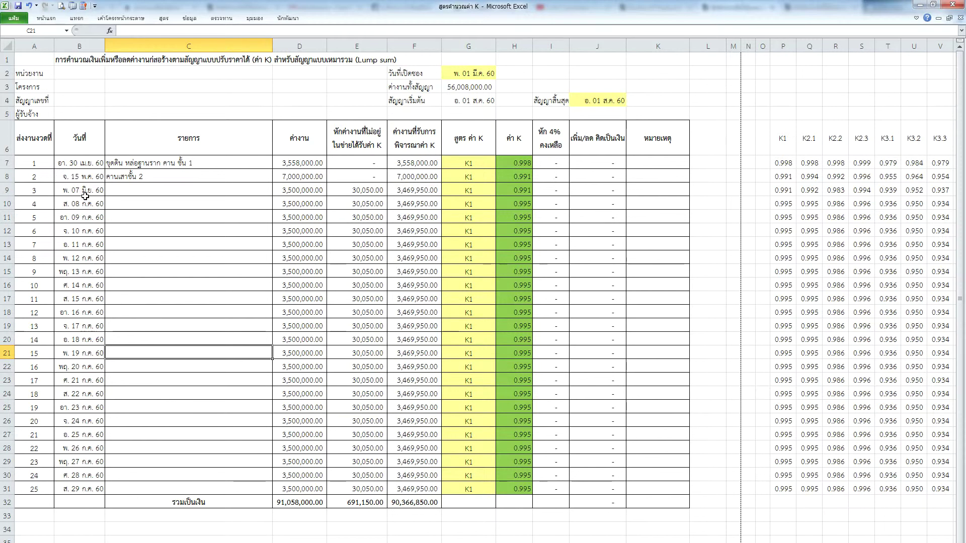
{"action": "left_click", "coordinate": [604, 104]}
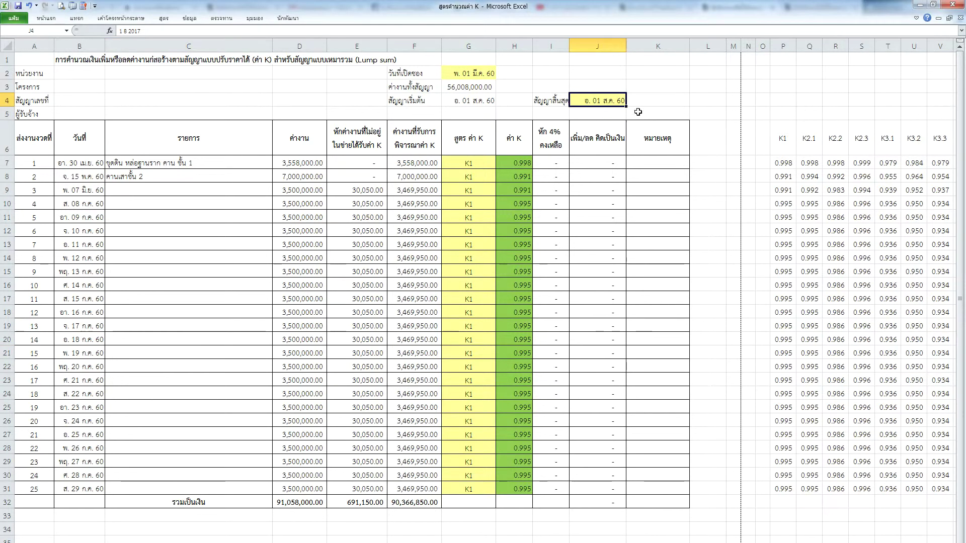
{"action": "left_click", "coordinate": [482, 75]}
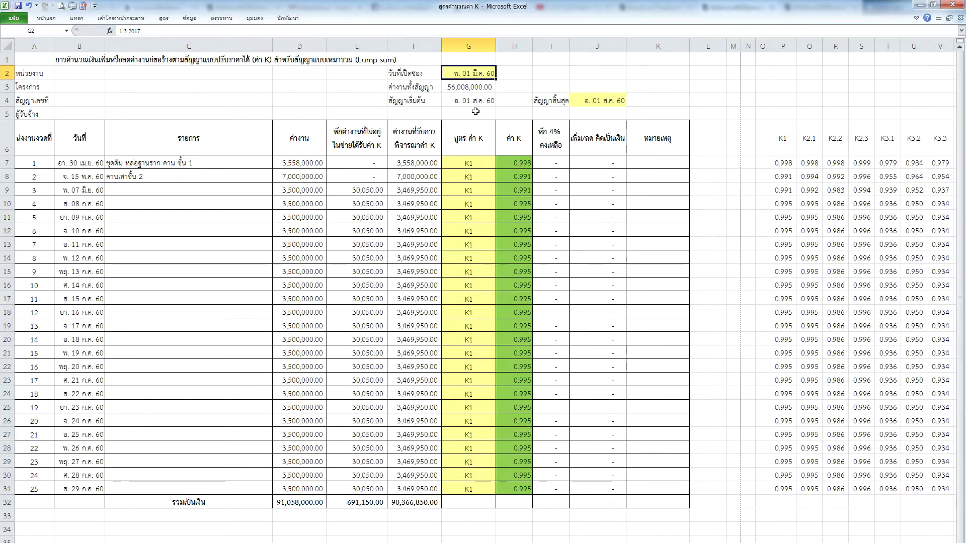
{"action": "type", "text": "3/6/"}
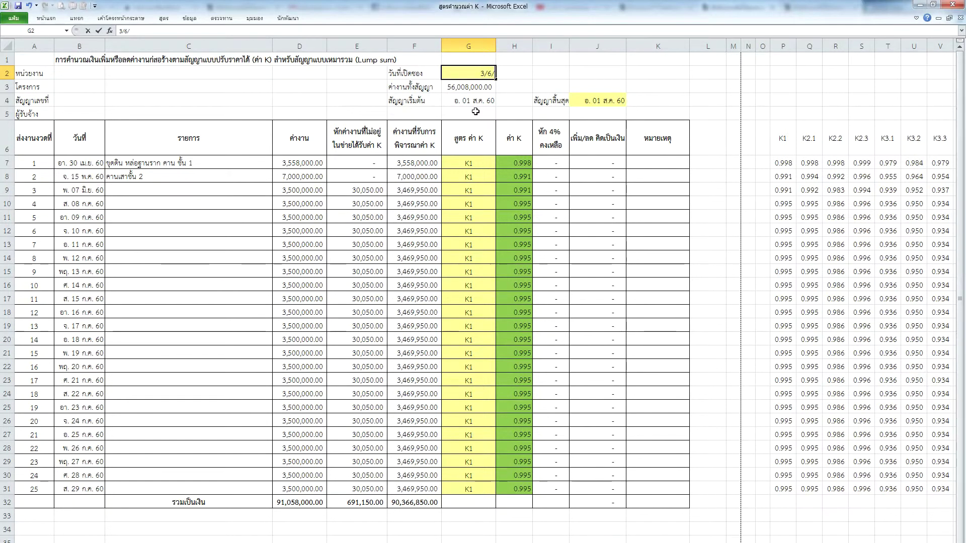
{"action": "type", "text": "53"}
{"action": "key", "text": "Return"}
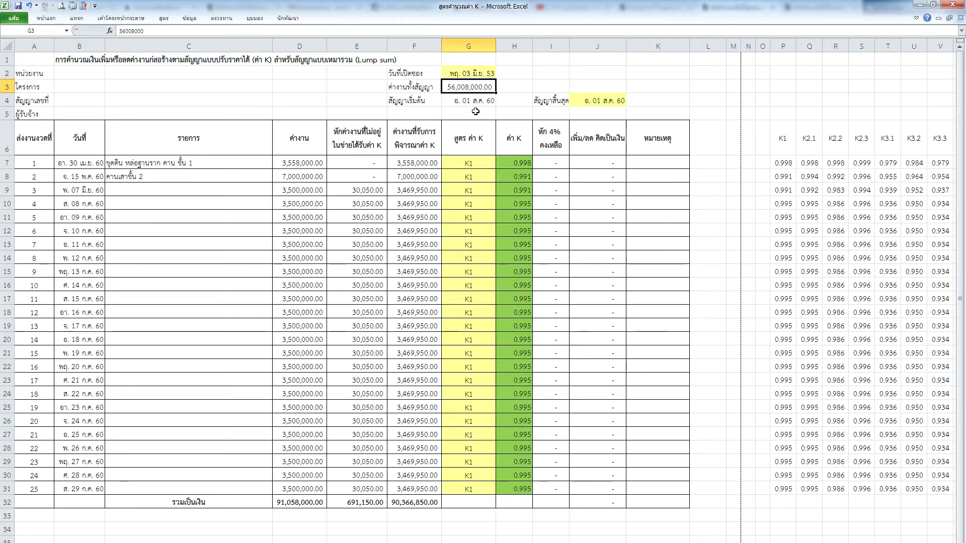
Step: Set the date of installment 1 in B7 to 8/9/54
{"action": "key", "text": "Down"}
{"action": "key", "text": "Down"}
{"action": "key", "text": "Down"}
{"action": "key", "text": "Down"}
{"action": "key", "text": "Left"}
{"action": "key", "text": "Left"}
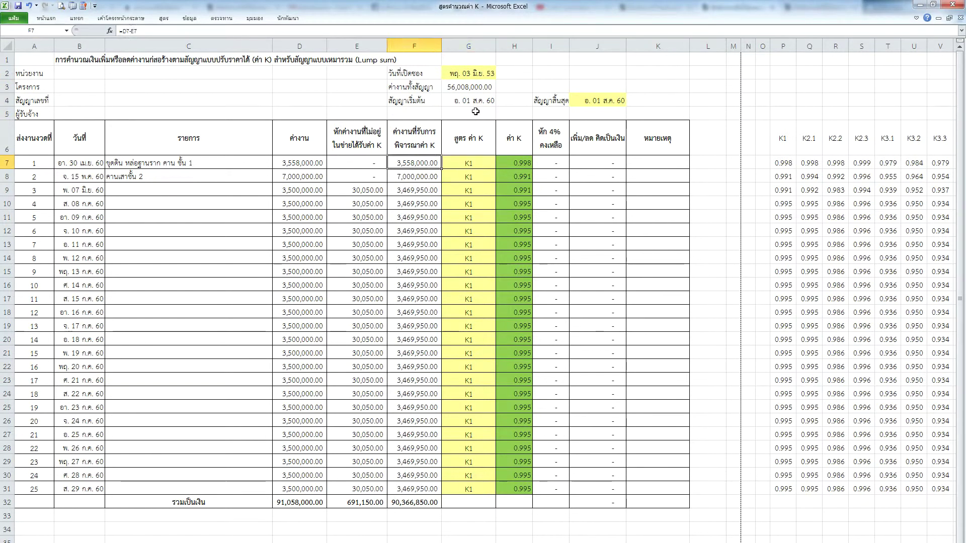
{"action": "key", "text": "Left"}
{"action": "key", "text": "Left"}
{"action": "key", "text": "Left"}
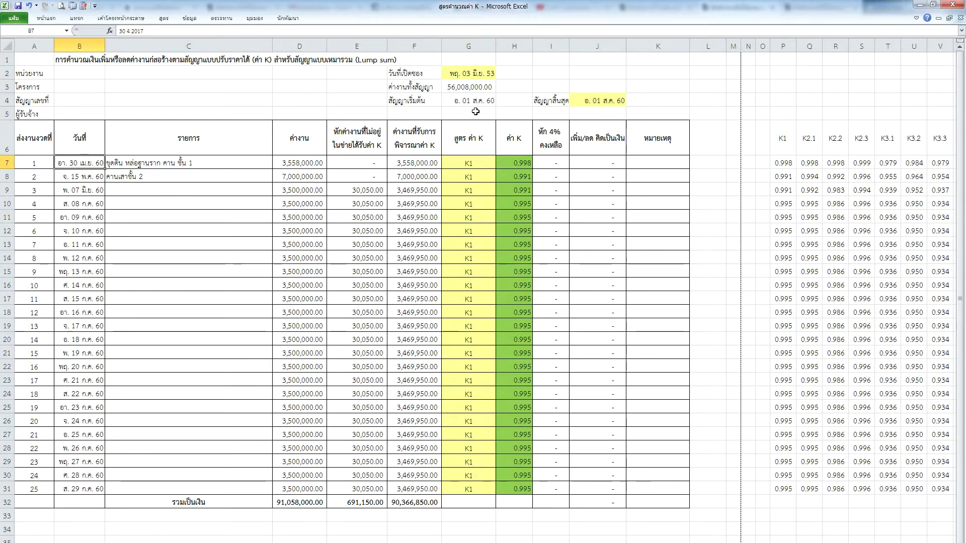
{"action": "type", "text": "8/"}
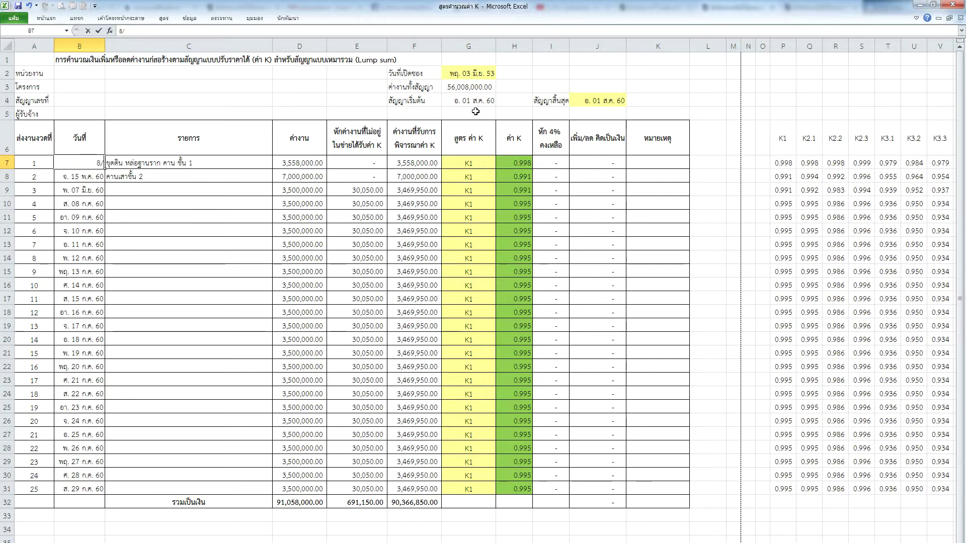
{"action": "type", "text": "9/"}
{"action": "type", "text": "54"}
{"action": "key", "text": "Return"}
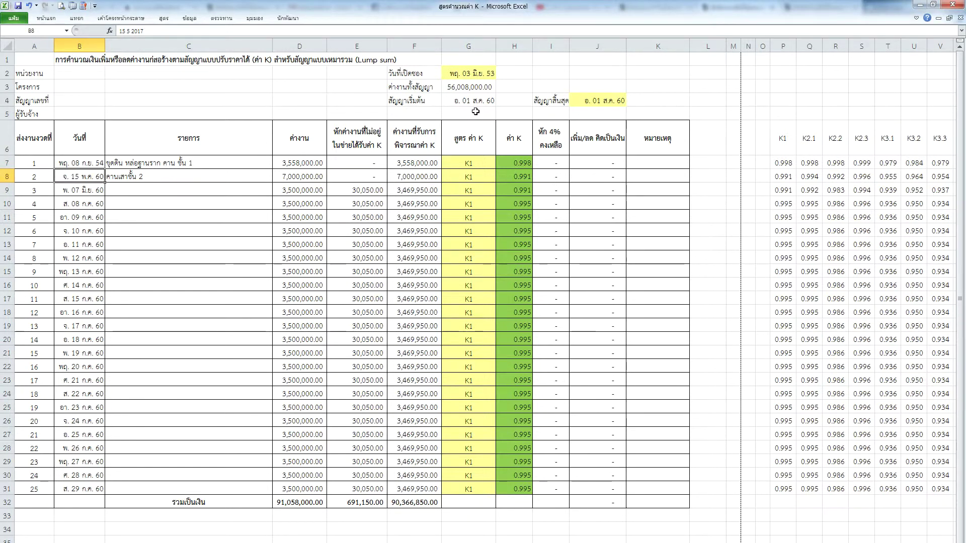
Step: Set the date of installment 2 in B8 to 3/4/55
{"action": "key", "text": "Up"}
{"action": "key", "text": "Down"}
{"action": "key", "text": "ctrl+apostrophe"}
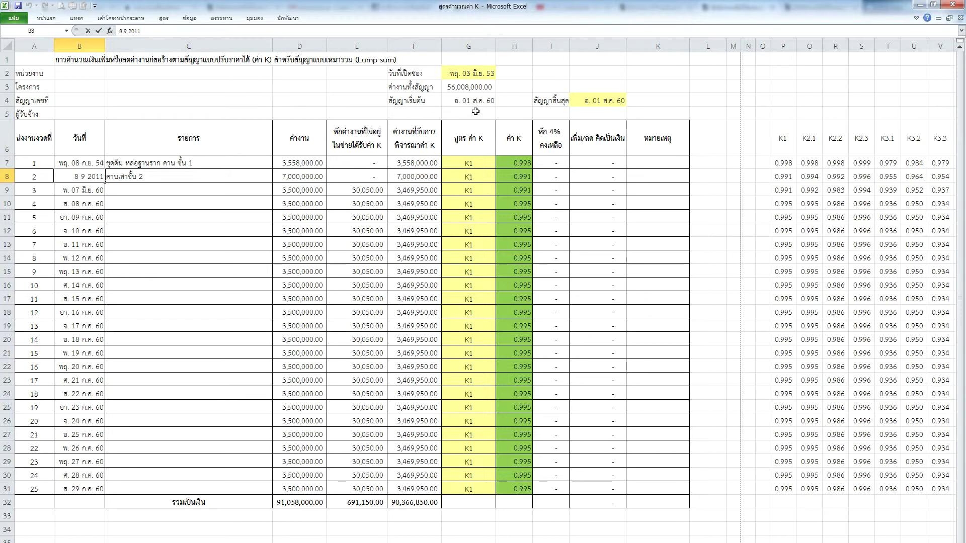
{"action": "type", "text": "2"}
{"action": "key", "text": "Return"}
{"action": "key", "text": "Up"}
{"action": "key", "text": "F2"}
{"action": "type", "text": "4"}
{"action": "key", "text": "ctrl+Return"}
{"action": "key", "text": "F2"}
{"action": "key", "text": "Delete"}
{"action": "type", "text": "1"}
{"action": "key", "text": "ctrl+Return"}
{"action": "key", "text": "F2"}
{"action": "key", "text": "Delete"}
{"action": "type", "text": "3"}
{"action": "key", "text": "Return"}
Step: Copy the installment 2 date from B8 into B9:B18
{"action": "key", "text": "Up"}
{"action": "key", "text": "ctrl+c"}
{"action": "key", "text": "Down"}
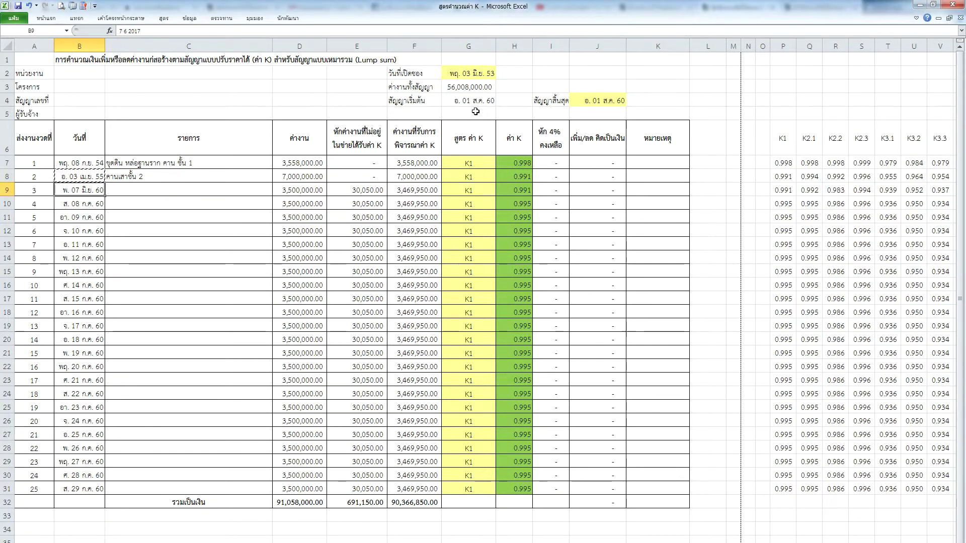
{"action": "key", "text": "shift+Down"}
{"action": "key", "text": "shift+Down"}
{"action": "key", "text": "shift+Down"}
{"action": "key", "text": "shift+Down"}
{"action": "key", "text": "shift+Down"}
{"action": "key", "text": "shift+Down"}
{"action": "key", "text": "shift+Down"}
{"action": "key", "text": "shift+Down"}
{"action": "key", "text": "shift+Down"}
{"action": "key", "text": "Return"}
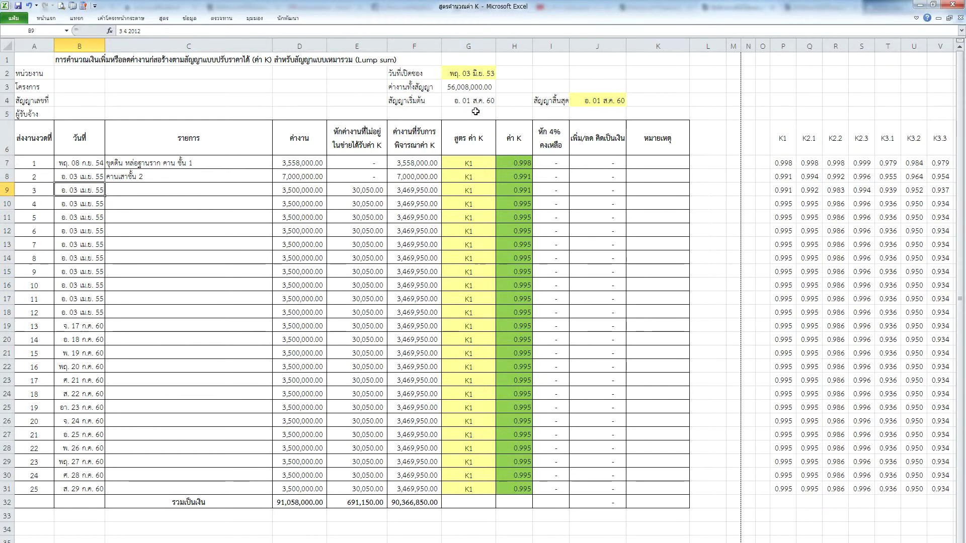
Step: Make the installment 3 date in B9 a formula that adds 35 days to the date in B8
{"action": "type", "text": "="}
{"action": "key", "text": "Up"}
{"action": "type", "text": "+35"}
{"action": "key", "text": "Return"}
Step: Copy the 35-day date formula from B9 into B10:B24 for installments 4 to 18
{"action": "key", "text": "Up"}
{"action": "key", "text": "ctrl+c"}
{"action": "key", "text": "Down"}
{"action": "key", "text": "shift+Down"}
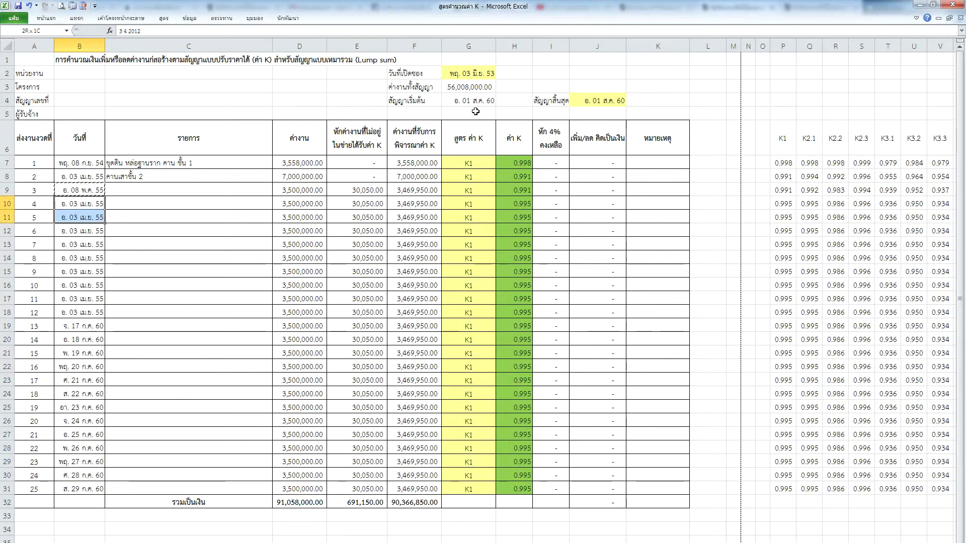
{"action": "key", "text": "shift+Down"}
{"action": "key", "text": "shift+Down"}
{"action": "key", "text": "shift+Down"}
{"action": "key", "text": "shift+Down"}
{"action": "key", "text": "shift+Down"}
{"action": "key", "text": "shift+Down"}
{"action": "key", "text": "shift+Down"}
{"action": "key", "text": "shift+Down"}
{"action": "key", "text": "shift+Down"}
{"action": "key", "text": "shift+Down"}
{"action": "key", "text": "shift+Down"}
{"action": "key", "text": "shift+Down"}
{"action": "key", "text": "shift+Down"}
{"action": "key", "text": "Return"}
{"action": "key", "text": "Down"}
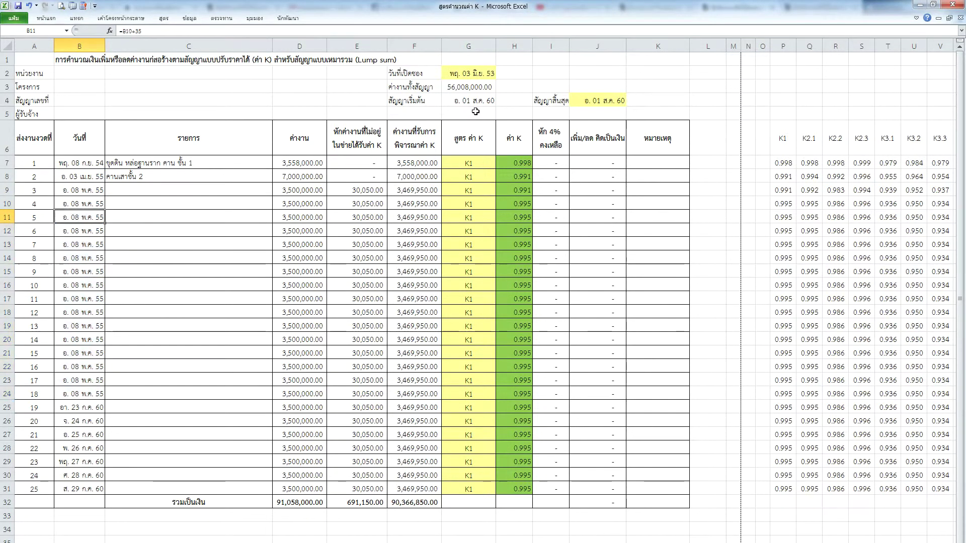
Step: Recalculate the worksheet to refresh the installment dates and K values
{"action": "key", "text": "Down"}
{"action": "key", "text": "Down"}
{"action": "key", "text": "Down"}
{"action": "key", "text": "Down"}
{"action": "key", "text": "Down"}
{"action": "key", "text": "Down"}
{"action": "key", "text": "Down"}
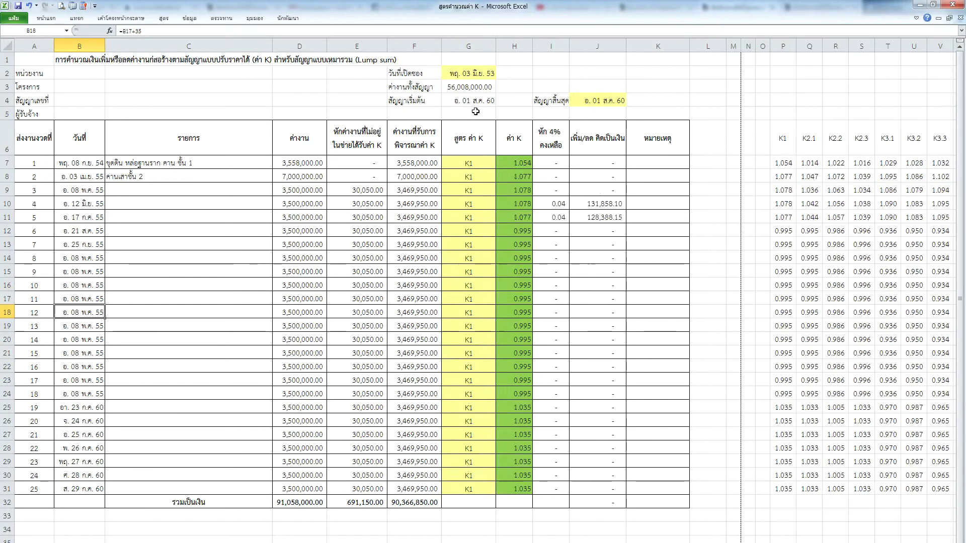
{"action": "key", "text": "F9"}
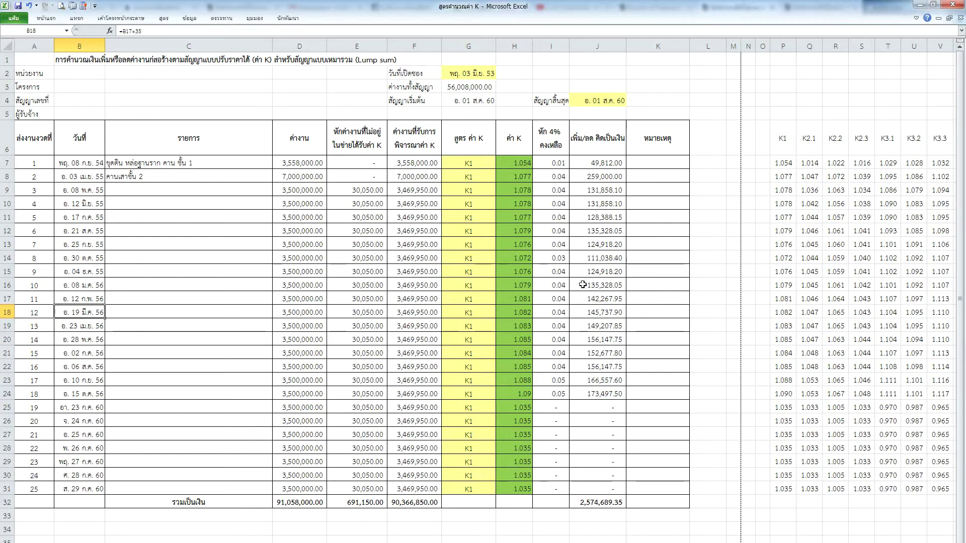
Step: Set the work value of installment 10 in D16 to 200,000 and fill it down to D29
{"action": "left_click", "coordinate": [543, 281]}
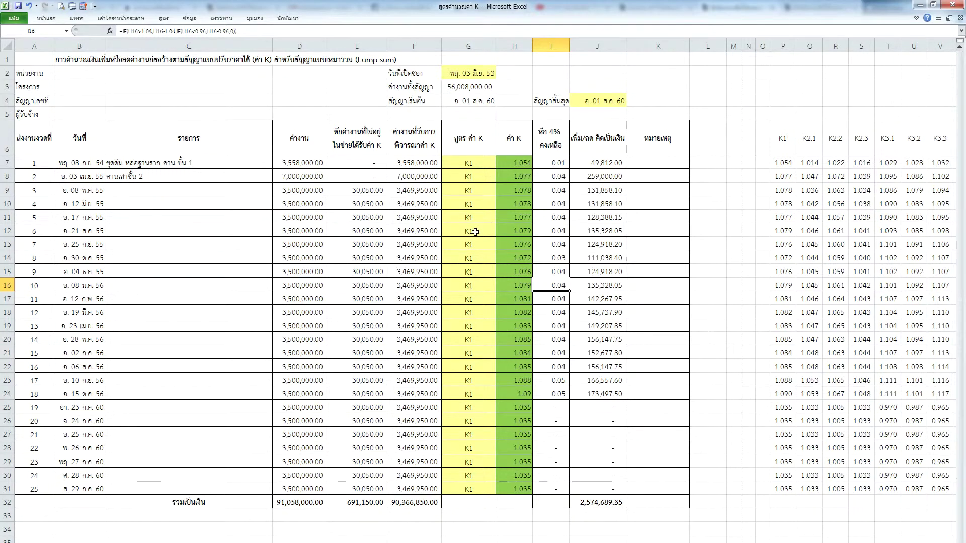
{"action": "left_click", "coordinate": [297, 286]}
{"action": "type", "text": "200000"}
{"action": "key", "text": "Return"}
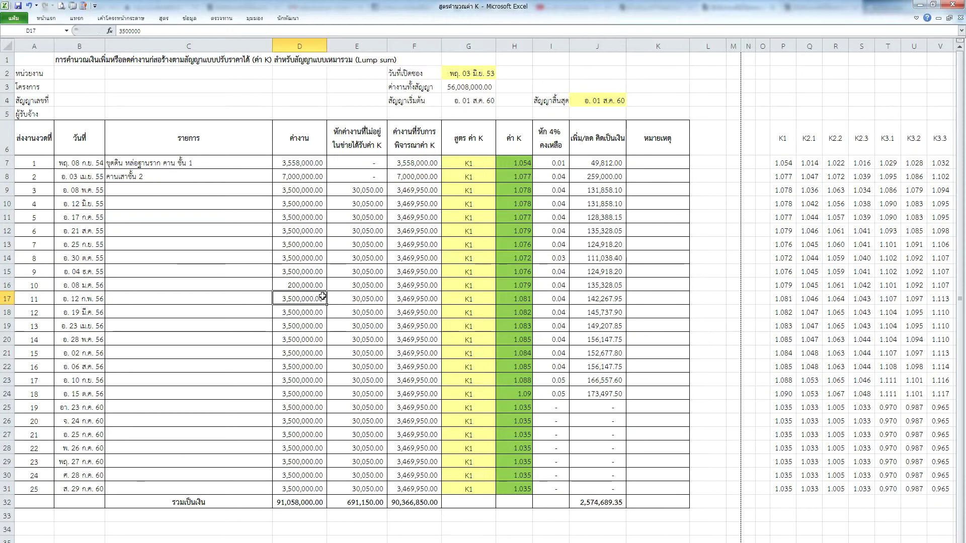
{"action": "left_click", "coordinate": [310, 285]}
{"action": "left_click_drag", "start_coordinate": [326, 291], "coordinate": [327, 464]}
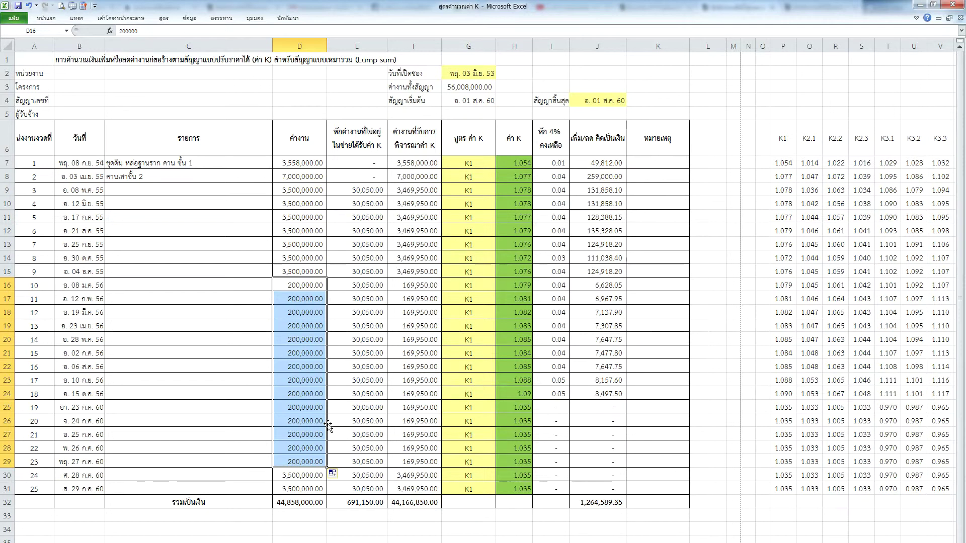
Step: Set the work values of installment 19 in D25 to 660,000 and installment 20 in D26 to 800,000
{"action": "left_click", "coordinate": [302, 411]}
{"action": "type", "text": "66+"}
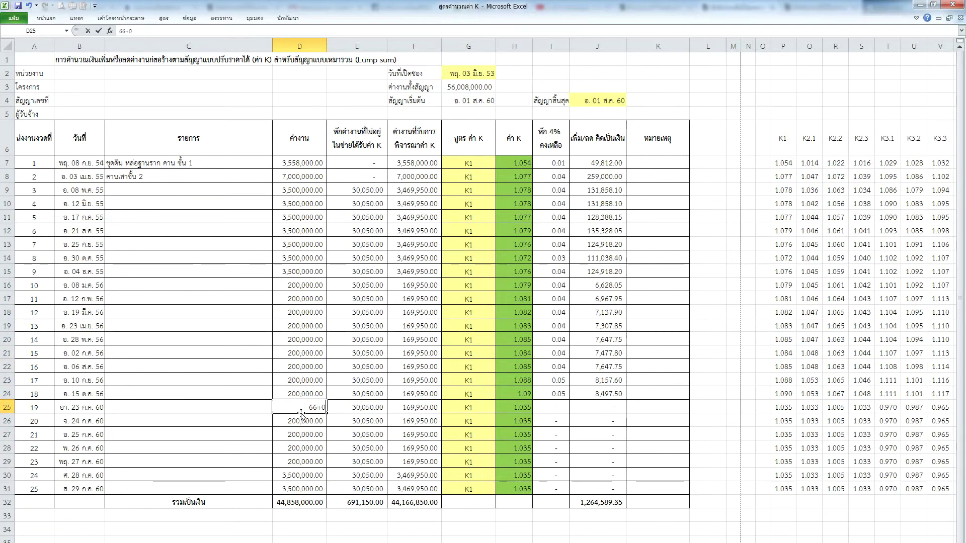
{"action": "type", "text": "000"}
{"action": "key", "text": "Return"}
{"action": "type", "text": "800,0"}
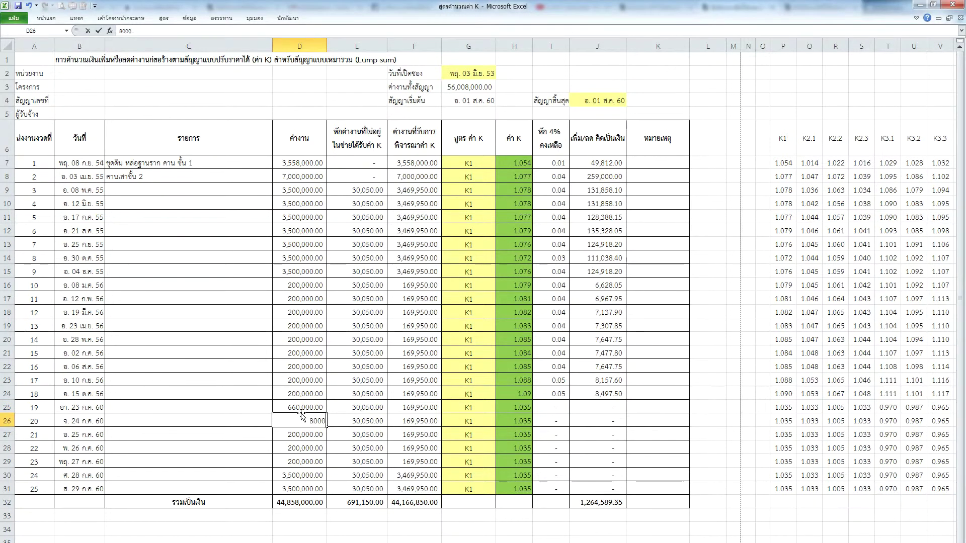
{"action": "type", "text": "00"}
{"action": "key", "text": "Return"}
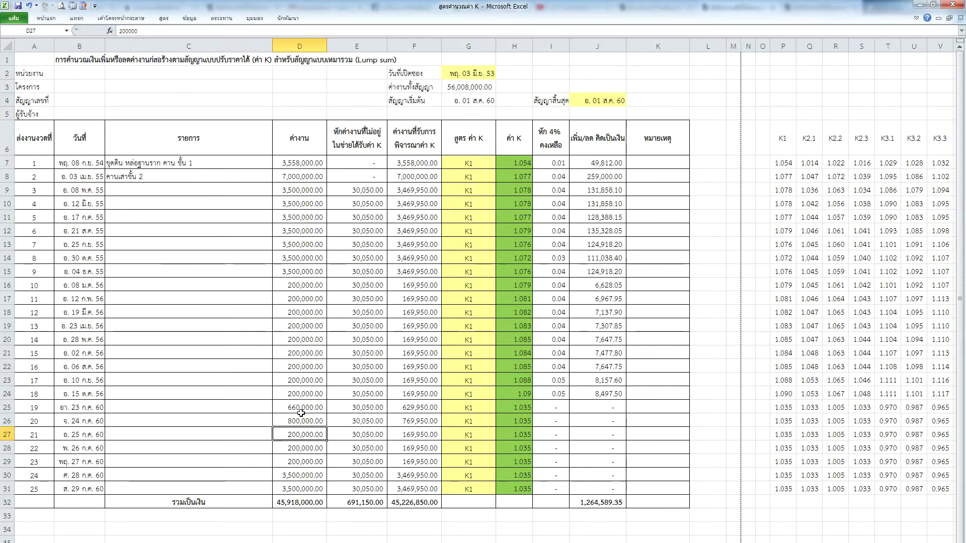
Step: Set the work values of installment 21 in D27 to 1,500,000 and installment 23 in D29 to 1,300,000
{"action": "type", "text": "15,000,000"}
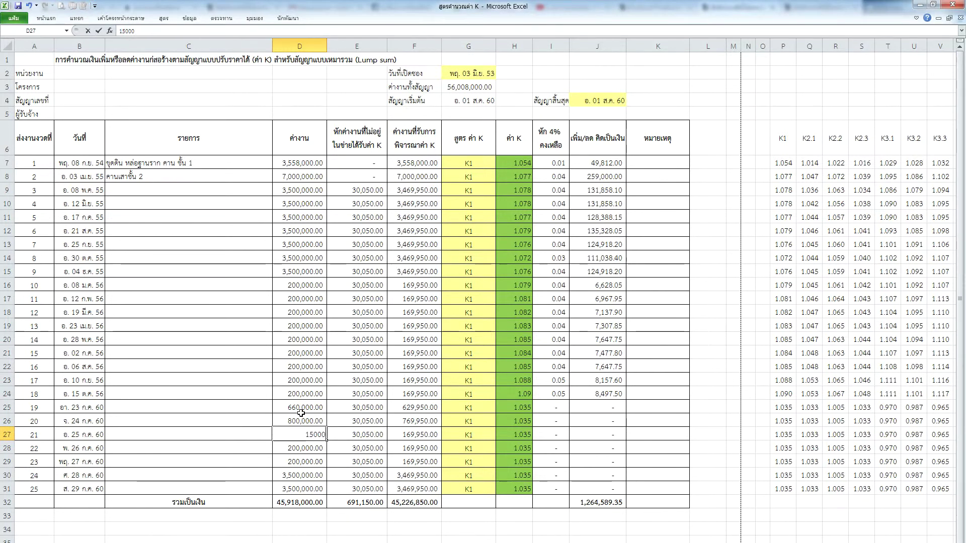
{"action": "key", "text": "Return"}
{"action": "key", "text": "Up"}
{"action": "type", "text": "1500000"}
{"action": "key", "text": "Return"}
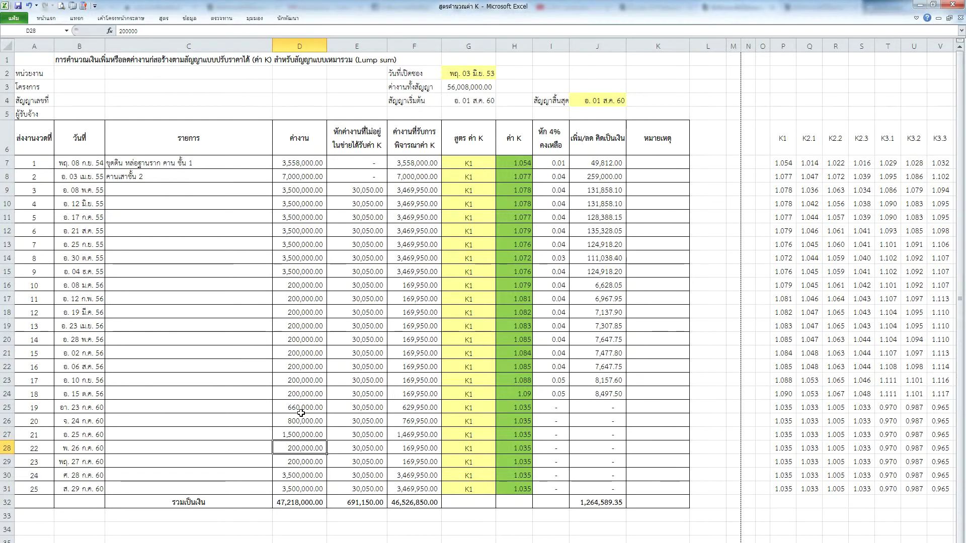
{"action": "key", "text": "Down"}
{"action": "type", "text": "1,300,00"}
{"action": "type", "text": "0"}
{"action": "key", "text": "Return"}
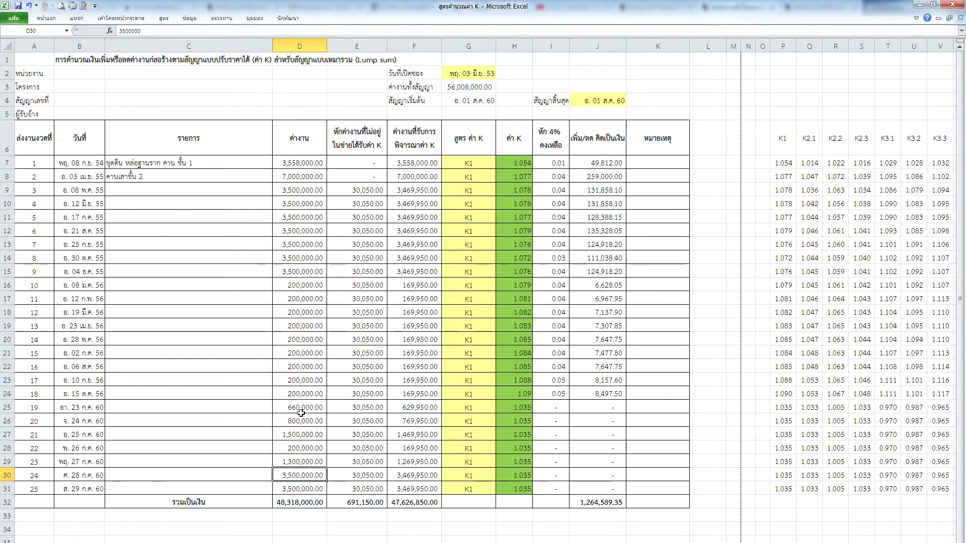
Step: Set the work value of installment 18 in D24 to 800,000
{"action": "key", "text": "Up"}
{"action": "key", "text": "Up"}
{"action": "key", "text": "Up"}
{"action": "key", "text": "Up"}
{"action": "key", "text": "Up"}
{"action": "key", "text": "Up"}
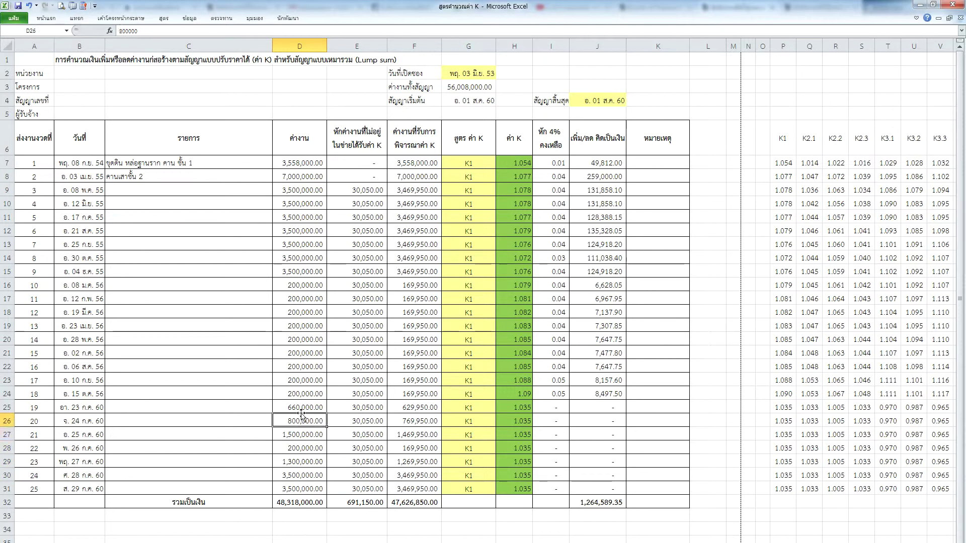
{"action": "type", "text": "800000"}
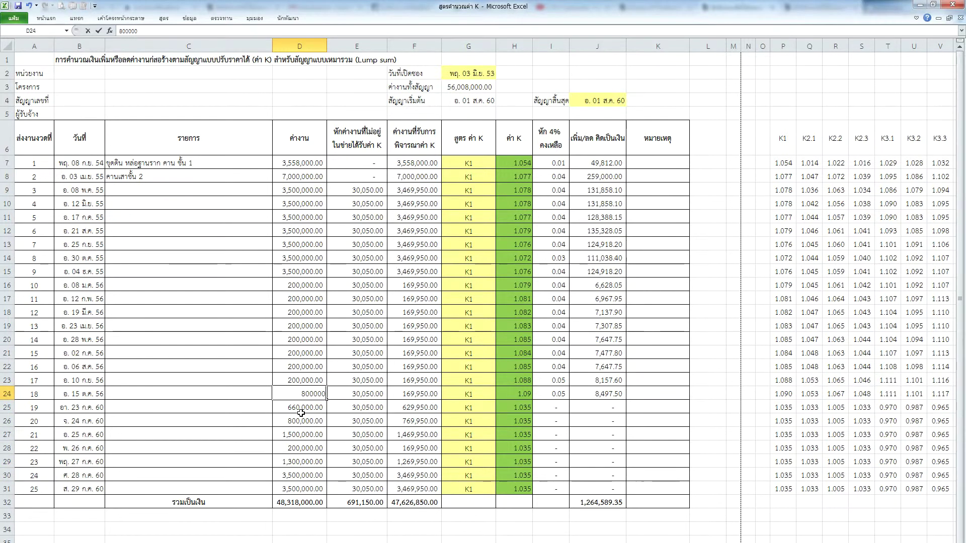
{"action": "key", "text": "Return"}
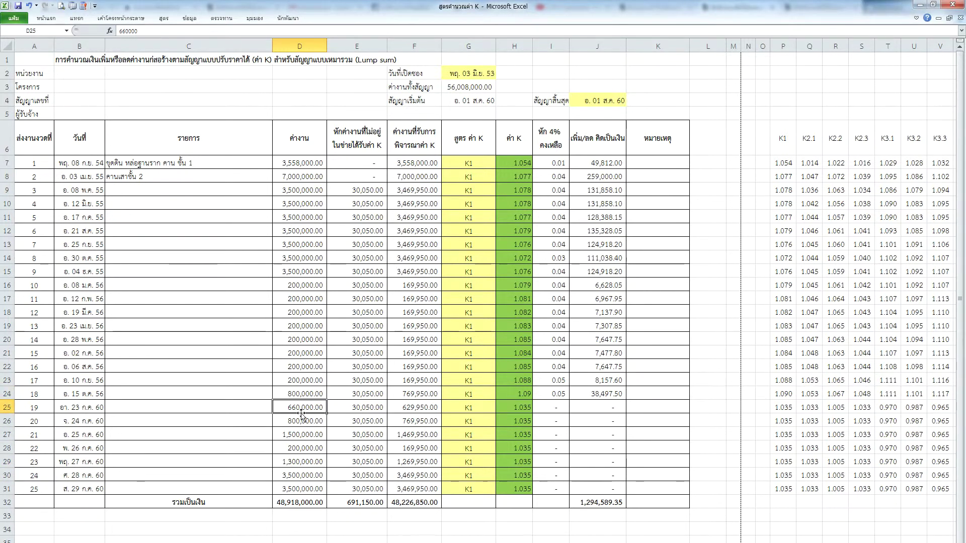
Step: Set the work value of installment 16 in D22 to 2,150,000
{"action": "key", "text": "Up"}
{"action": "key", "text": "Up"}
{"action": "key", "text": "Up"}
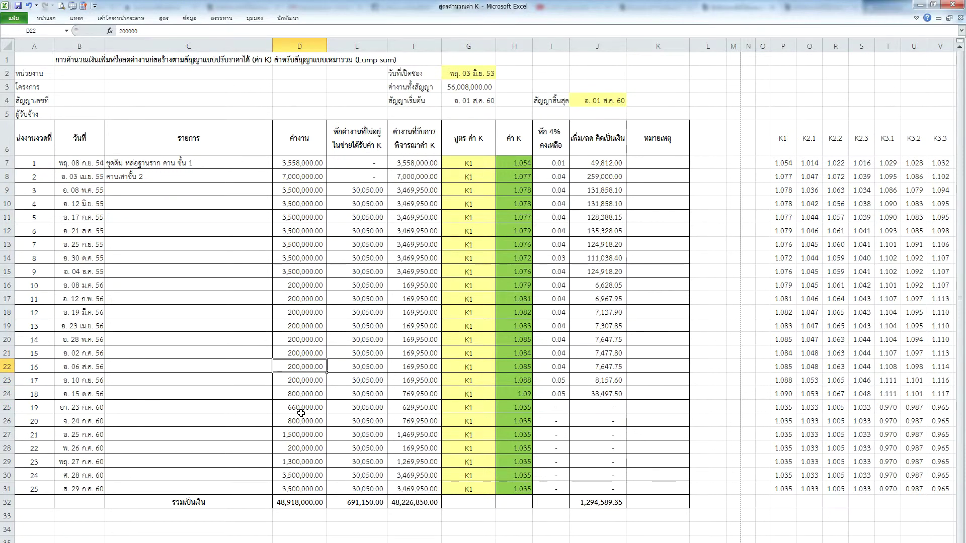
{"action": "type", "text": "21,500,000"}
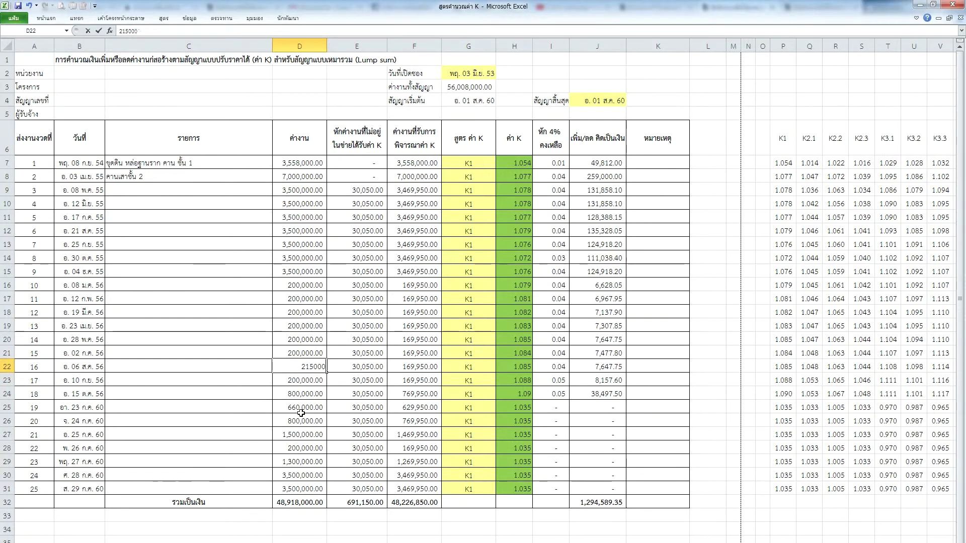
{"action": "key", "text": "Return"}
{"action": "key", "text": "Up"}
{"action": "type", "text": "2150000"}
{"action": "key", "text": "Return"}
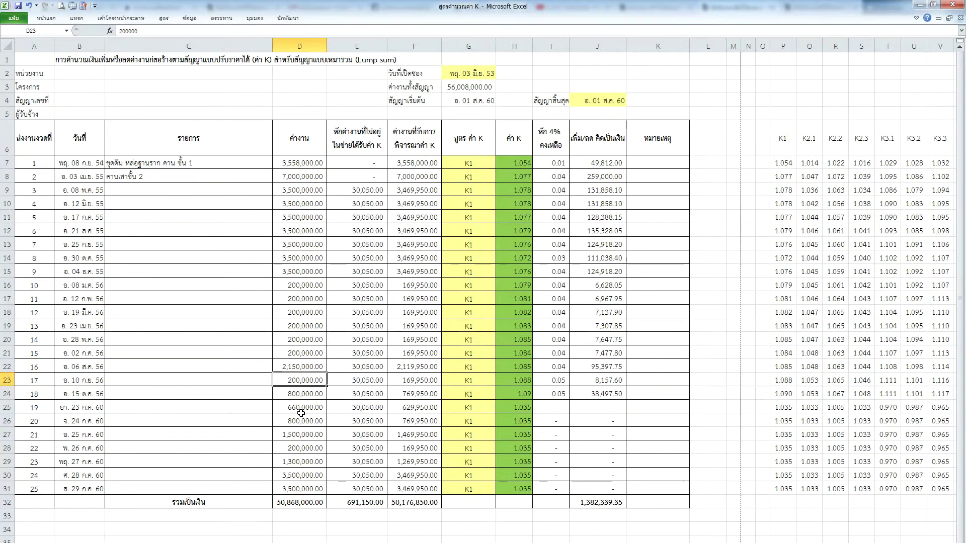
Step: Clear the non-K deduction amounts of installments 14 to 17 in E20:E23
{"action": "key", "text": "Right"}
{"action": "key", "text": "shift+Up"}
{"action": "key", "text": "shift+Up"}
{"action": "key", "text": "shift+Up"}
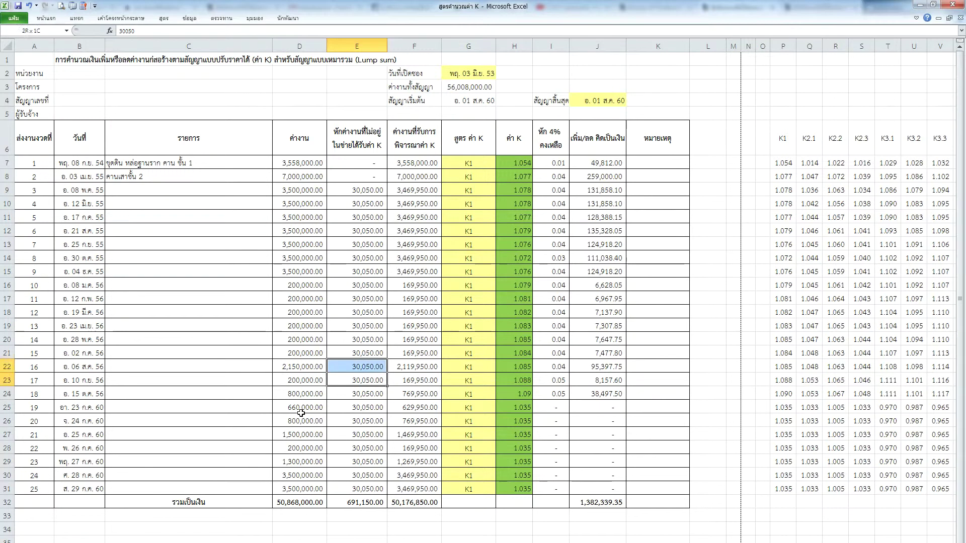
{"action": "key", "text": "Delete"}
Step: Set the non-K deduction of installment 13 in E19 to 10,000
{"action": "key", "text": "Up"}
{"action": "key", "text": "Up"}
{"action": "key", "text": "Up"}
{"action": "key", "text": "Up"}
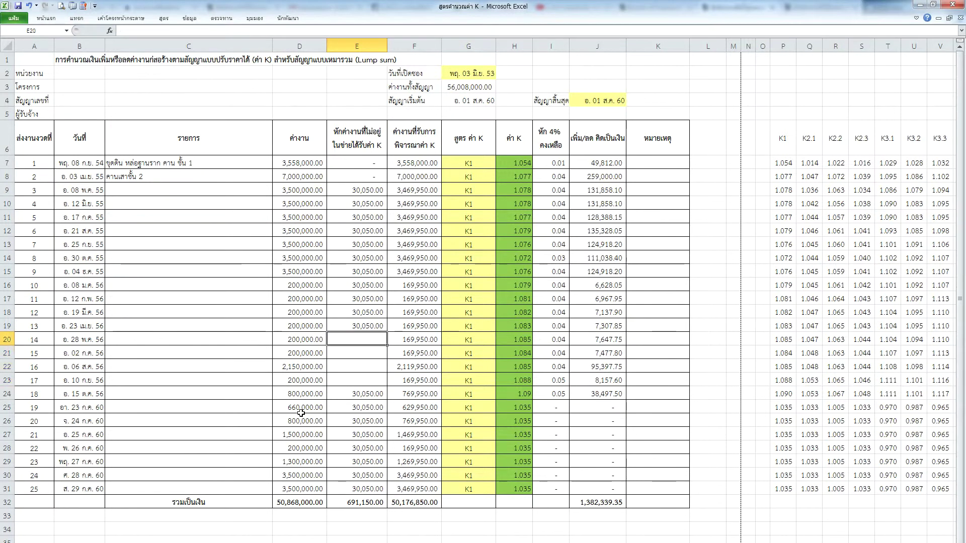
{"action": "type", "text": "10000"}
{"action": "key", "text": "Return"}
{"action": "key", "text": "Up"}
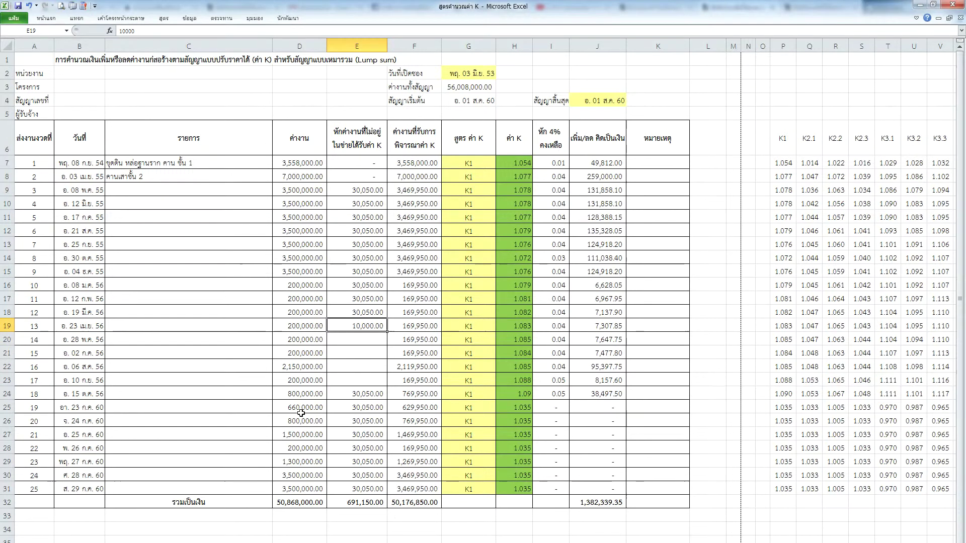
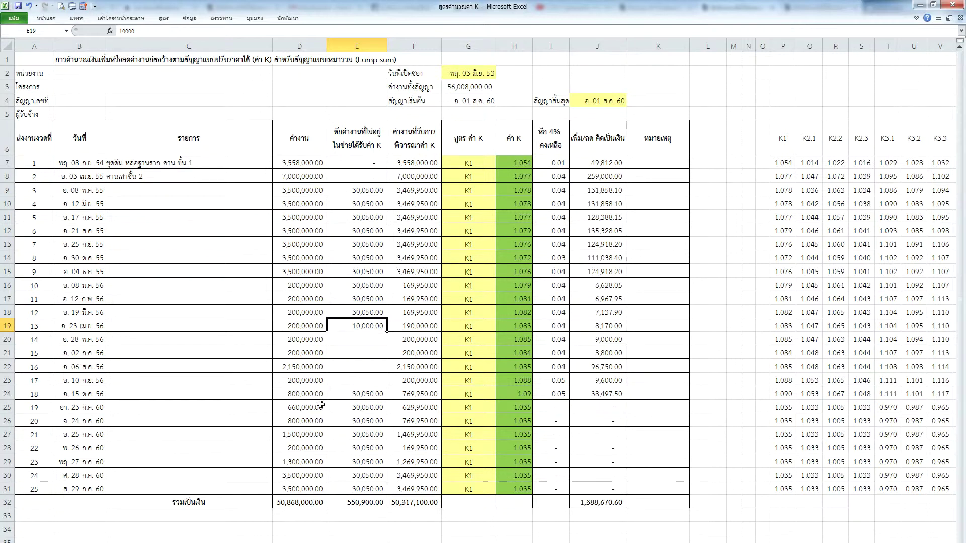
Step: Show the 4% deduction remainders in I7:I31 with three decimal places
{"action": "left_click", "coordinate": [553, 216]}
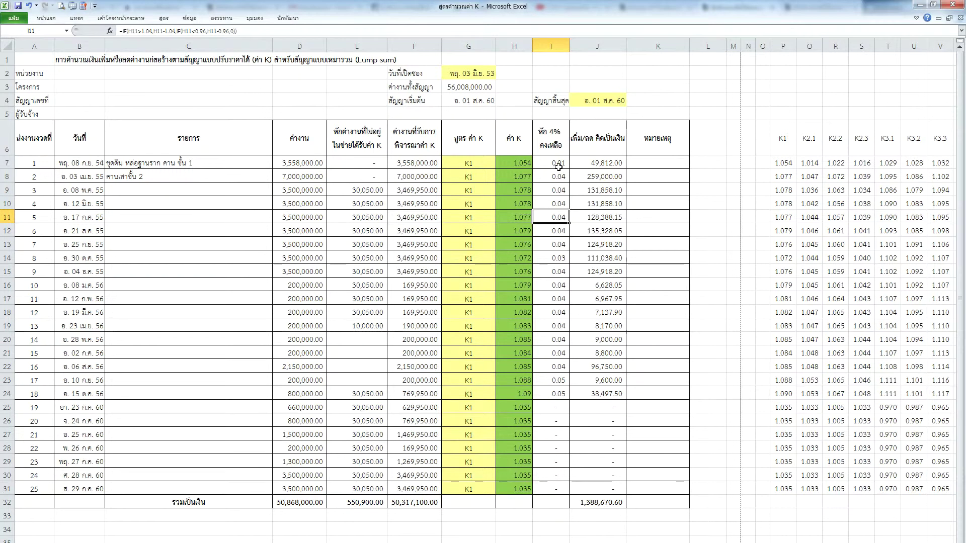
{"action": "left_click_drag", "start_coordinate": [556, 164], "coordinate": [553, 489]}
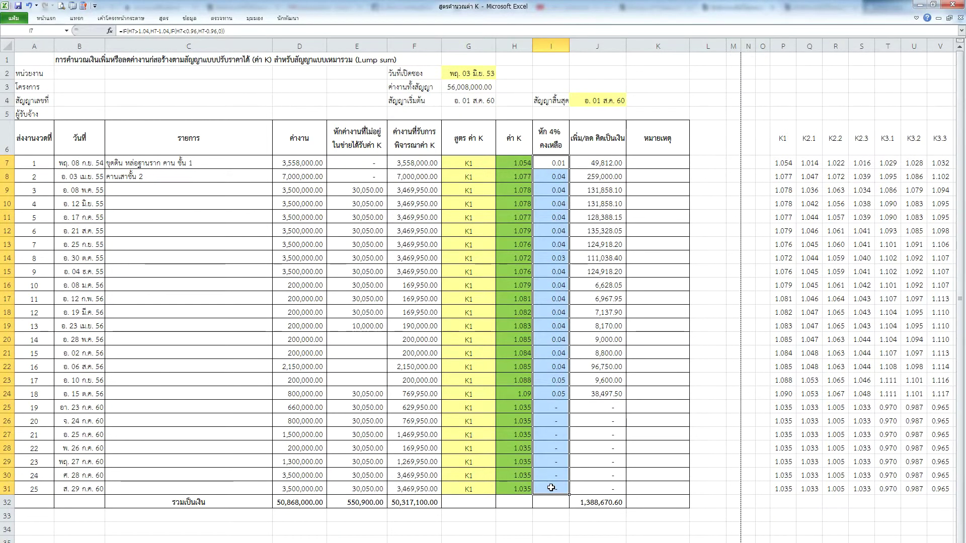
{"action": "left_click", "coordinate": [48, 18]}
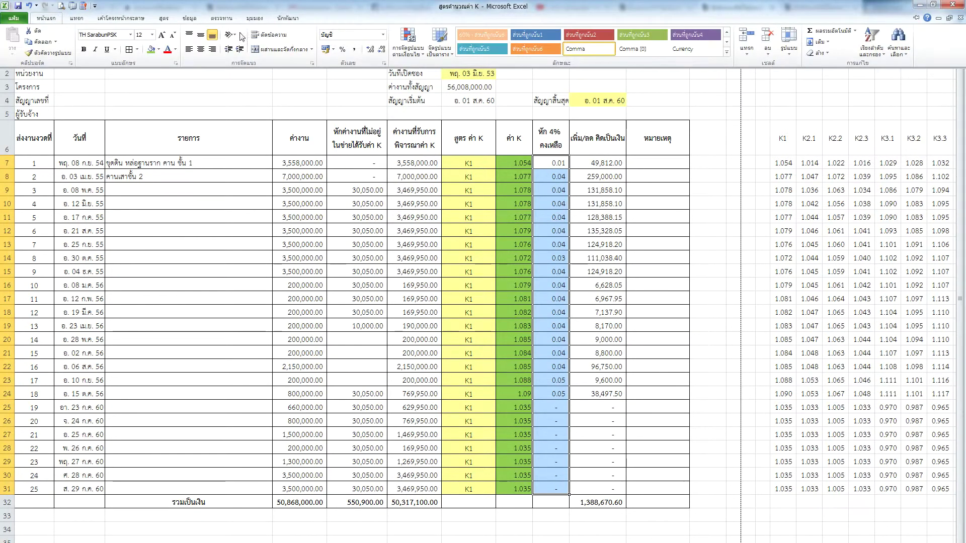
{"action": "left_click", "coordinate": [370, 49]}
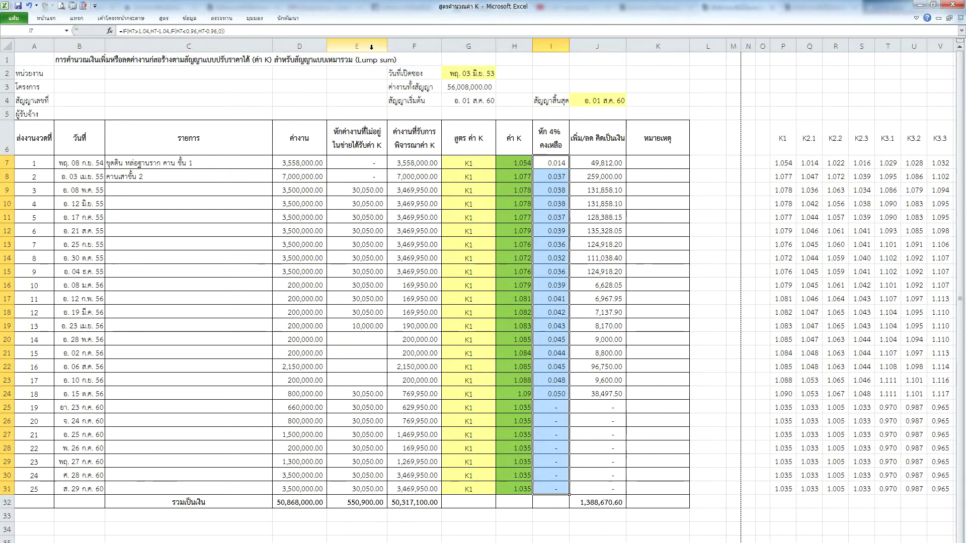
Step: Keep the ribbon permanently expanded above the worksheet
{"action": "left_click", "coordinate": [371, 47]}
{"action": "left_click_drag", "start_coordinate": [542, 165], "coordinate": [551, 447]}
{"action": "left_click", "coordinate": [916, 18]}
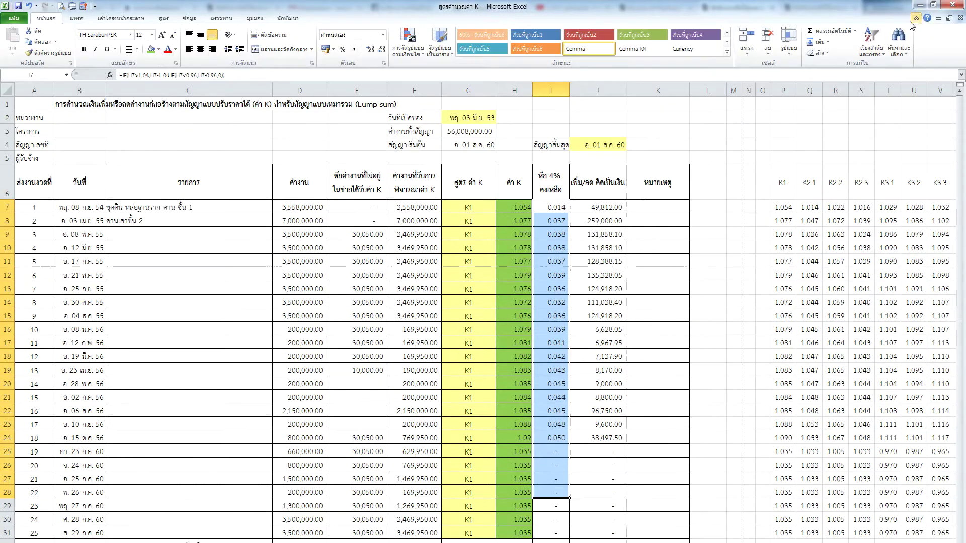
Step: Try five decimal places on the 4% remainders in I7:I31, then return them to three
{"action": "left_click", "coordinate": [564, 222]}
{"action": "scroll", "coordinate": [567, 174], "scroll_direction": "down", "scroll_amount": 1}
{"action": "left_click_drag", "start_coordinate": [567, 168], "coordinate": [553, 494]}
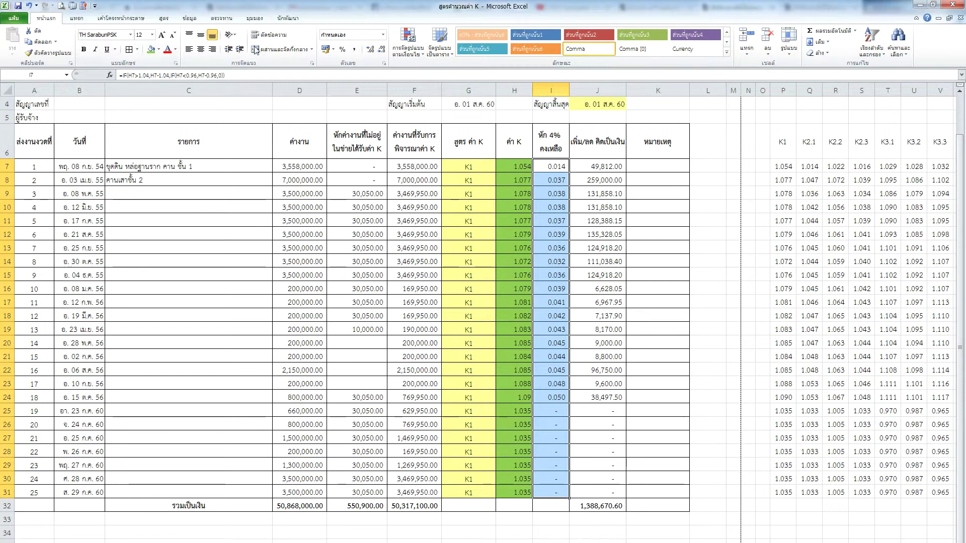
{"action": "left_click", "coordinate": [370, 50]}
{"action": "left_click", "coordinate": [370, 49]}
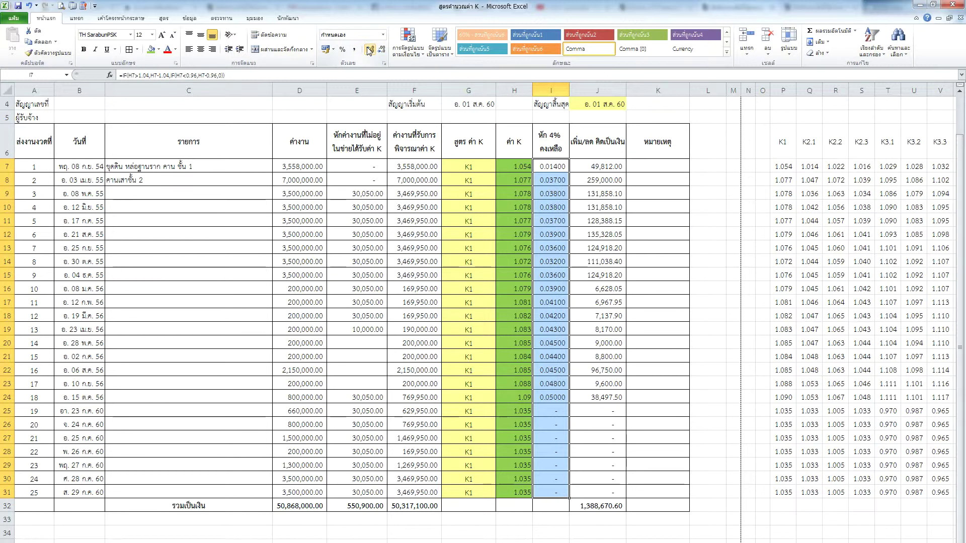
{"action": "left_click", "coordinate": [382, 51]}
{"action": "left_click", "coordinate": [384, 52]}
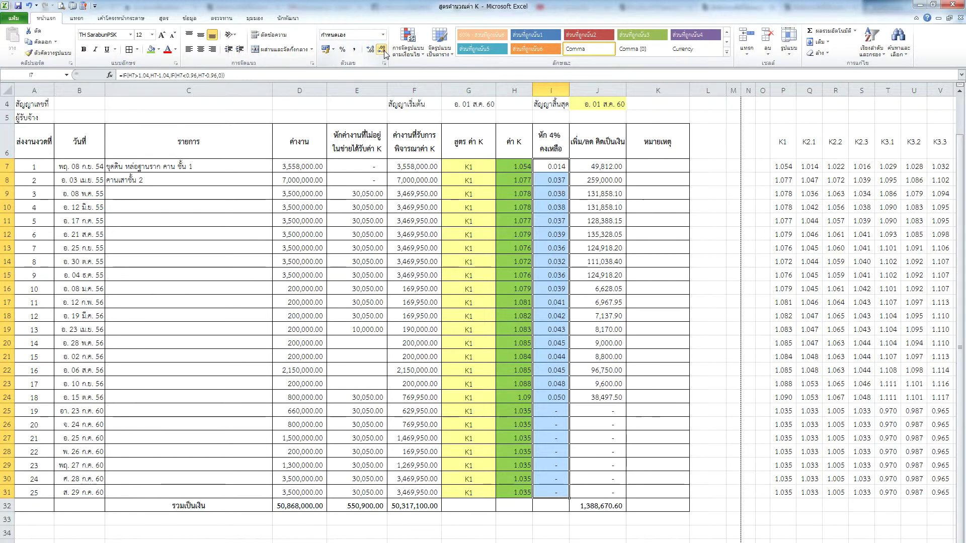
{"action": "left_click", "coordinate": [551, 223]}
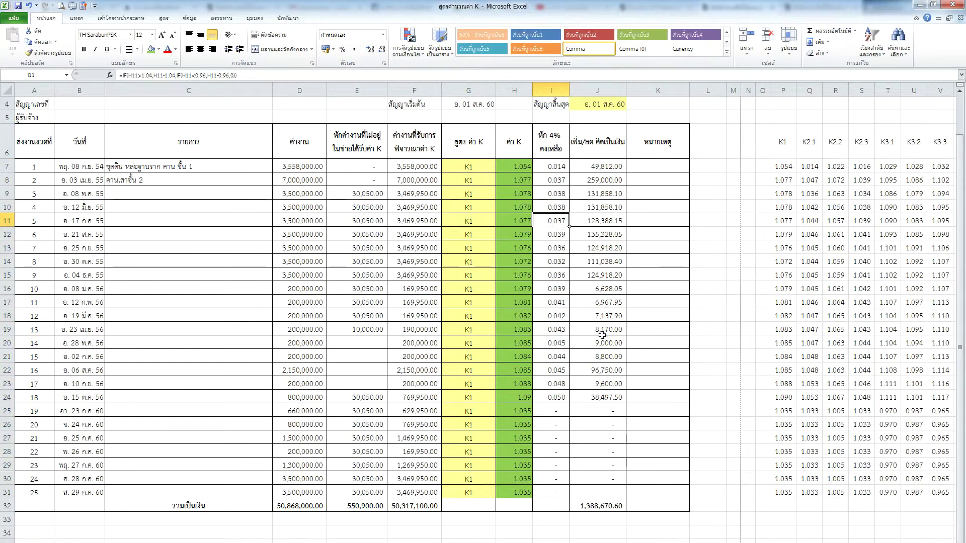
Step: Format the K values in H7:H31 in comma style with three decimal places
{"action": "left_click", "coordinate": [553, 398]}
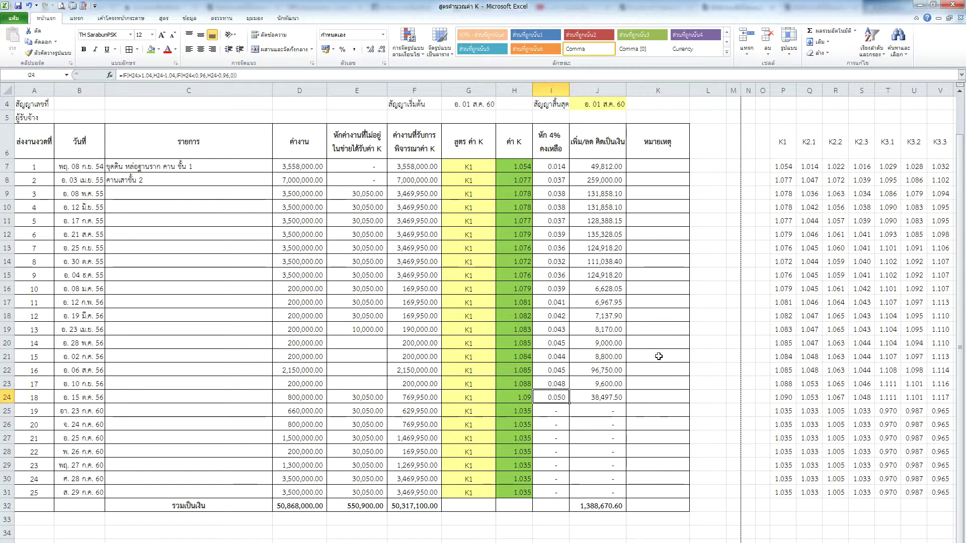
{"action": "left_click", "coordinate": [524, 399]}
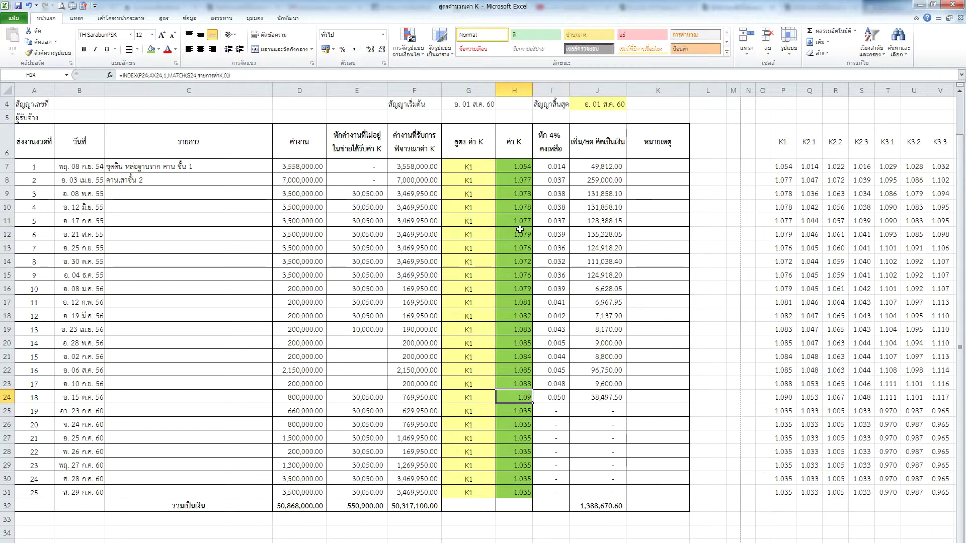
{"action": "left_click_drag", "start_coordinate": [518, 166], "coordinate": [514, 492]}
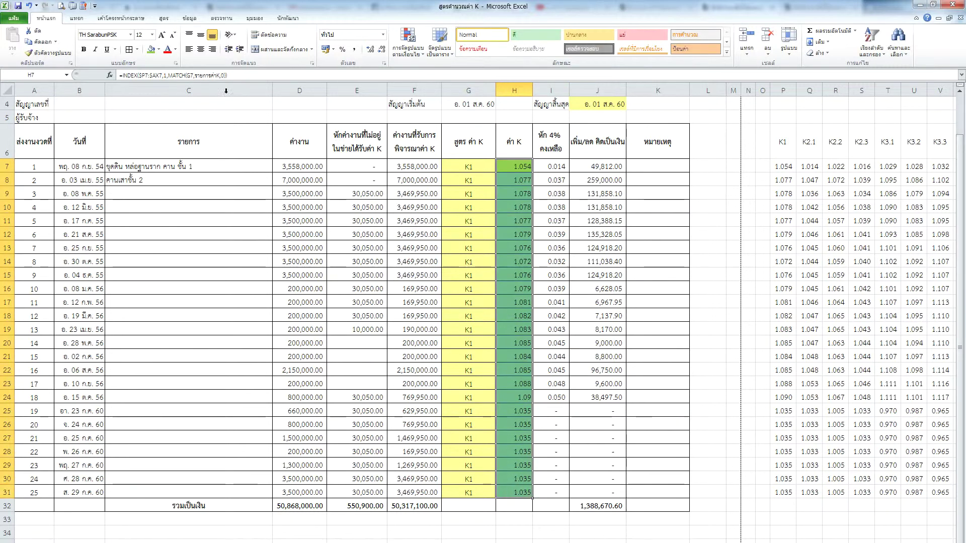
{"action": "left_click", "coordinate": [188, 34]}
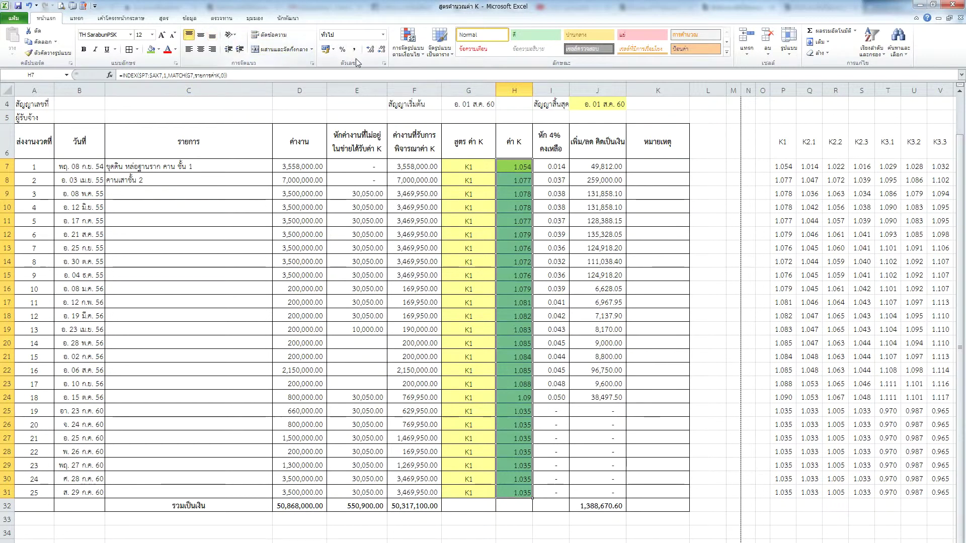
{"action": "left_click", "coordinate": [356, 50]}
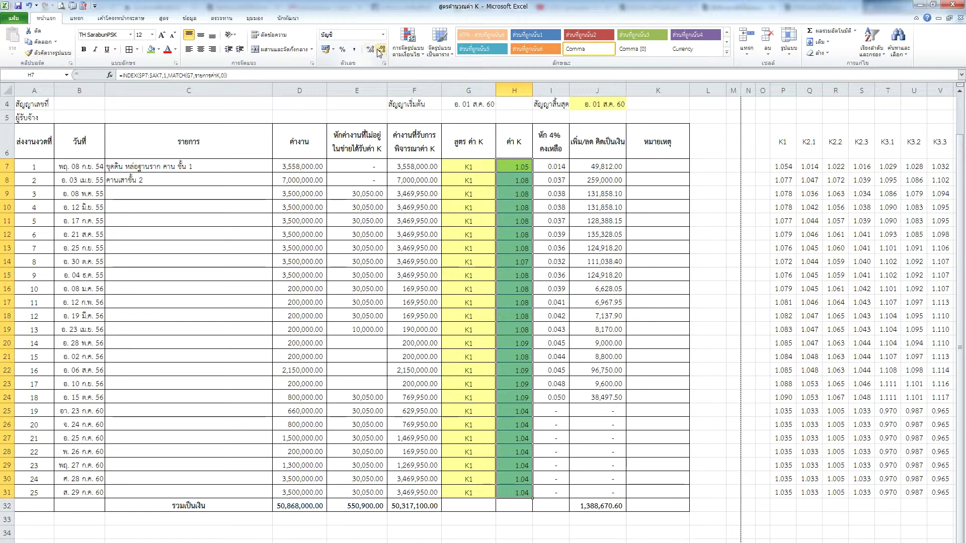
{"action": "left_click", "coordinate": [371, 50]}
{"action": "left_click", "coordinate": [371, 50]}
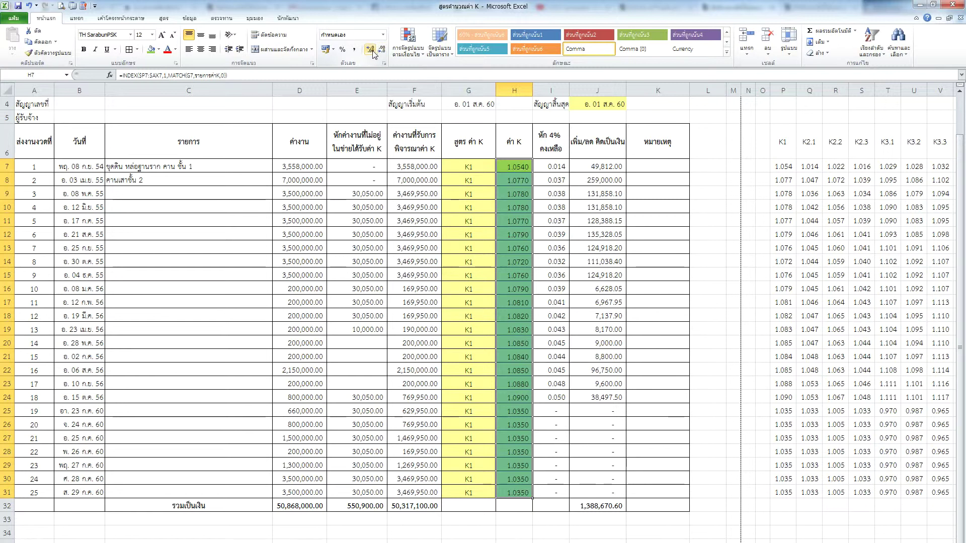
{"action": "left_click", "coordinate": [382, 50]}
{"action": "left_click", "coordinate": [513, 246]}
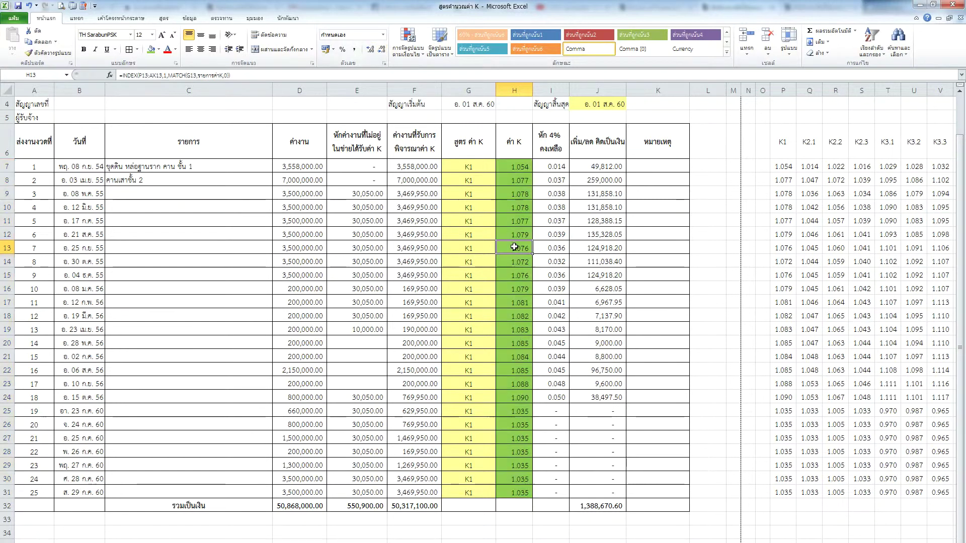
{"action": "left_click", "coordinate": [464, 179]}
{"action": "scroll", "coordinate": [482, 173], "scroll_direction": "up", "scroll_amount": 1}
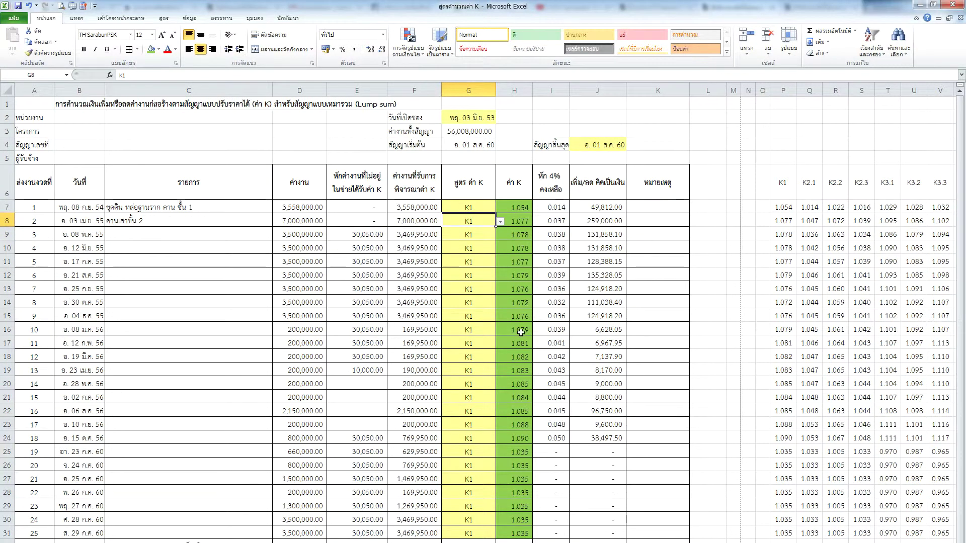
{"action": "scroll", "coordinate": [531, 304], "scroll_direction": "down", "scroll_amount": 2}
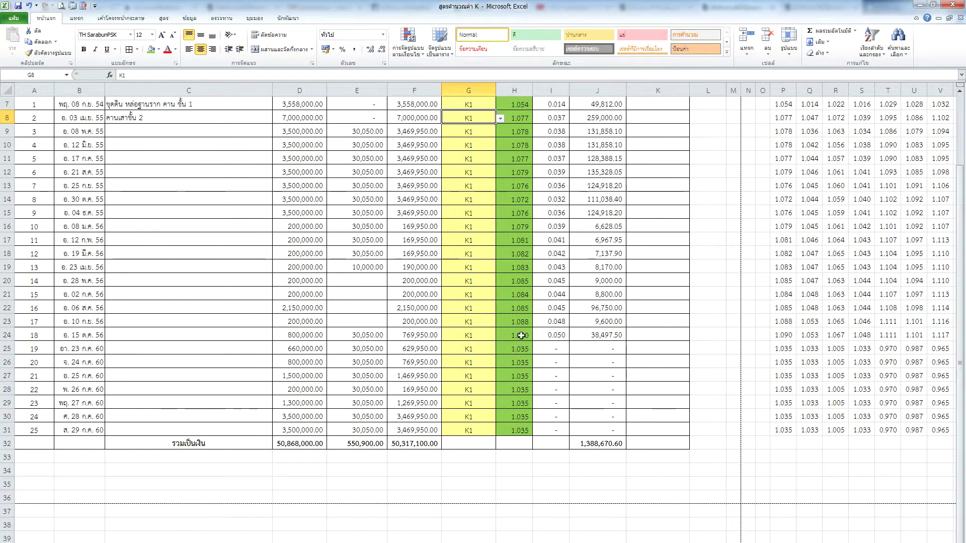
{"action": "scroll", "coordinate": [544, 373], "scroll_direction": "up", "scroll_amount": 2}
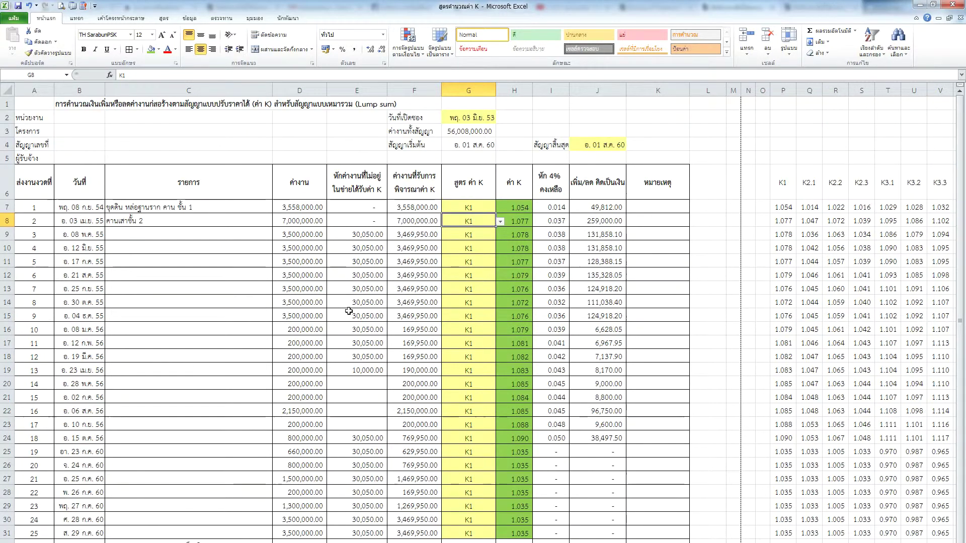
{"action": "left_click", "coordinate": [362, 384]}
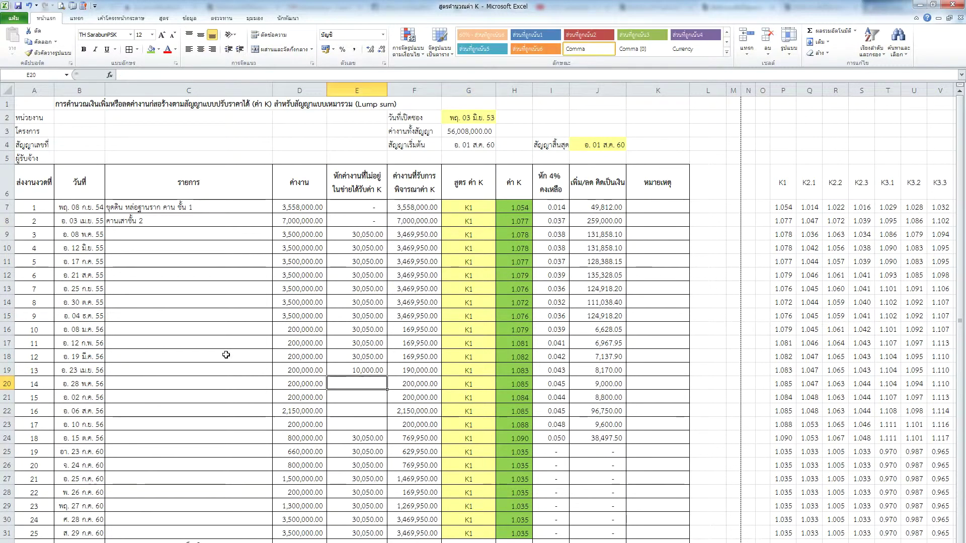
{"action": "scroll", "coordinate": [198, 360], "scroll_direction": "down", "scroll_amount": 1}
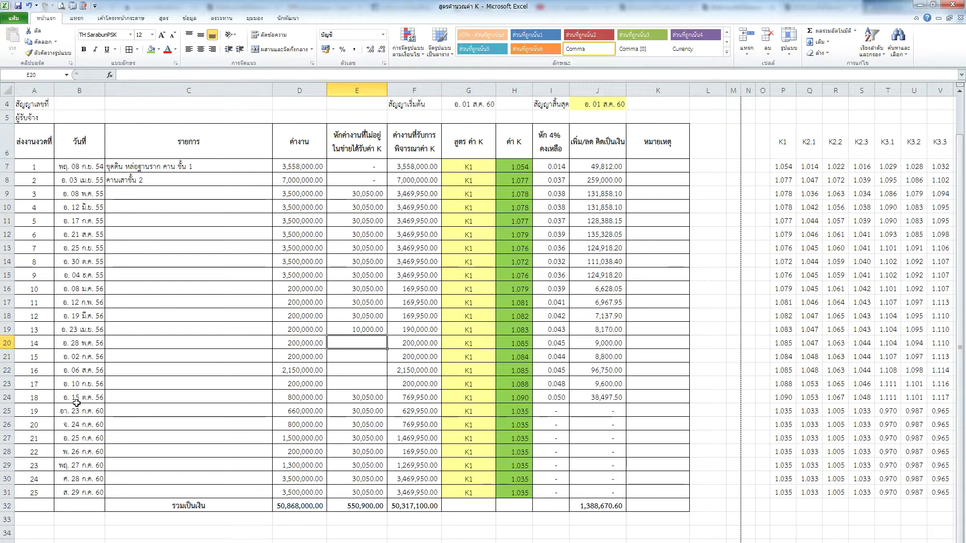
Step: Set the contract end date in J4 to 8 November 2017 (08 พ.ย. 60)
{"action": "left_click", "coordinate": [75, 420]}
{"action": "left_click", "coordinate": [95, 478]}
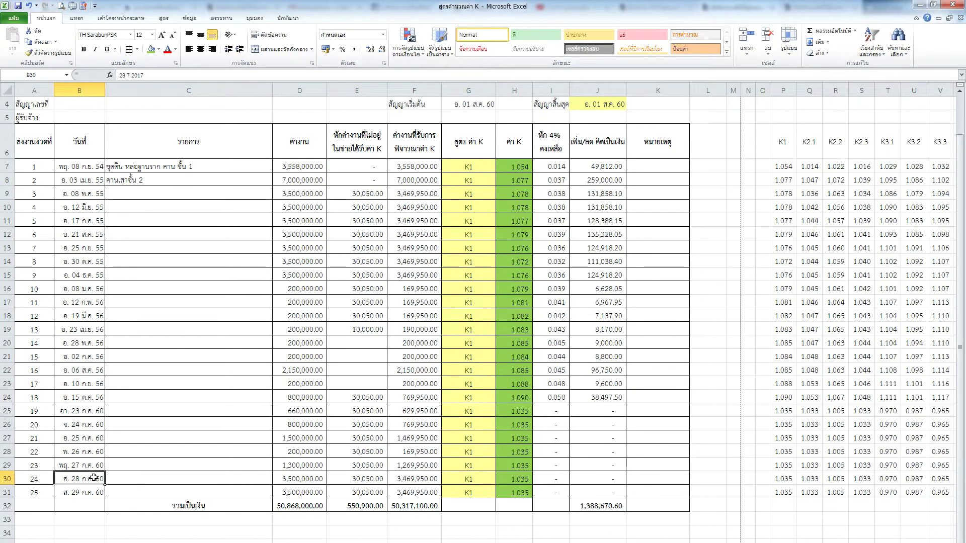
{"action": "left_click", "coordinate": [597, 103]}
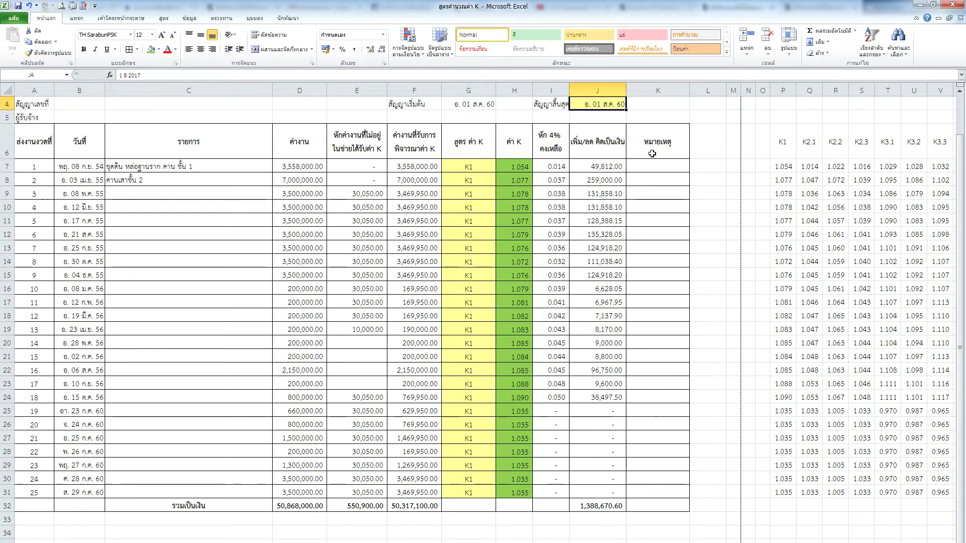
{"action": "type", "text": "8/11/60"}
{"action": "key", "text": "Return"}
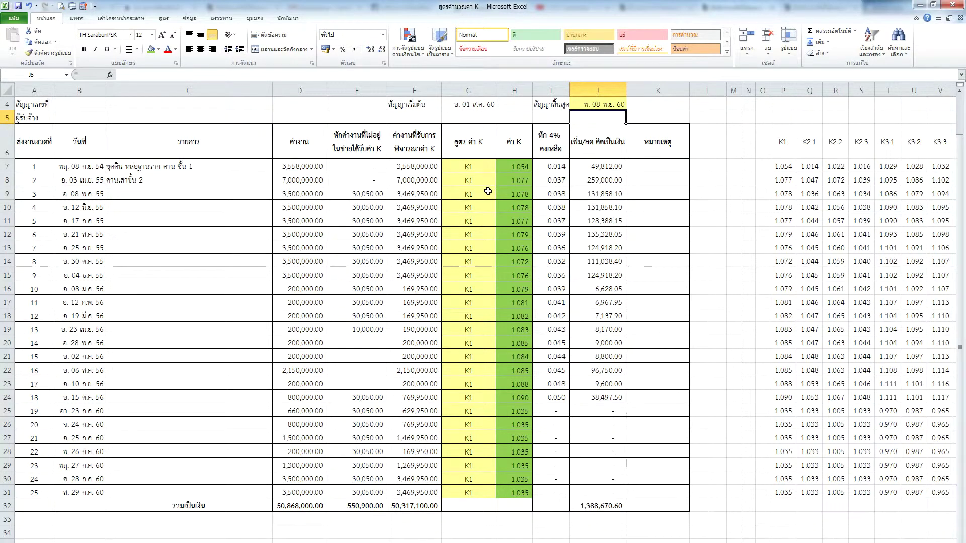
Step: Set the bid opening date in G2 to 5 March 2010
{"action": "scroll", "coordinate": [487, 193], "scroll_direction": "up", "scroll_amount": 1}
{"action": "left_click", "coordinate": [478, 119]}
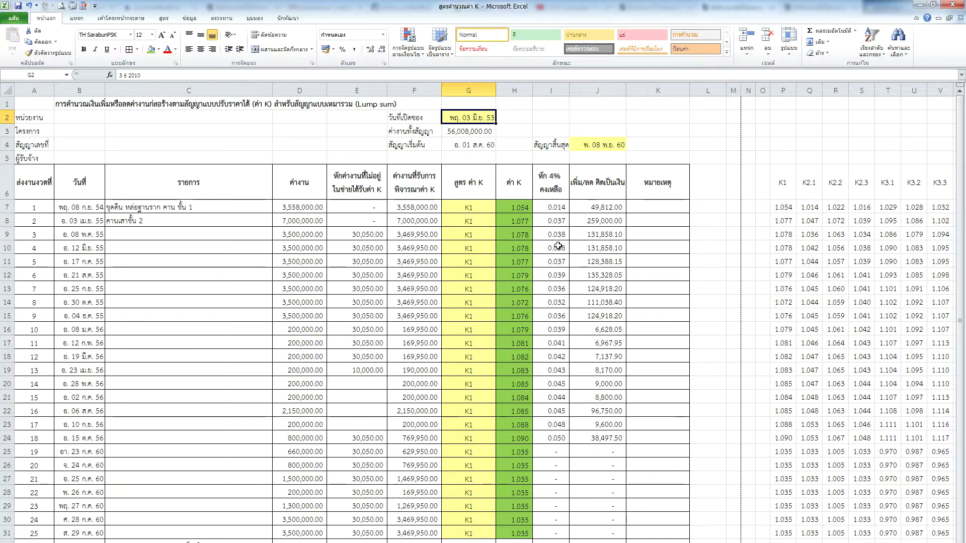
{"action": "type", "text": "5/"}
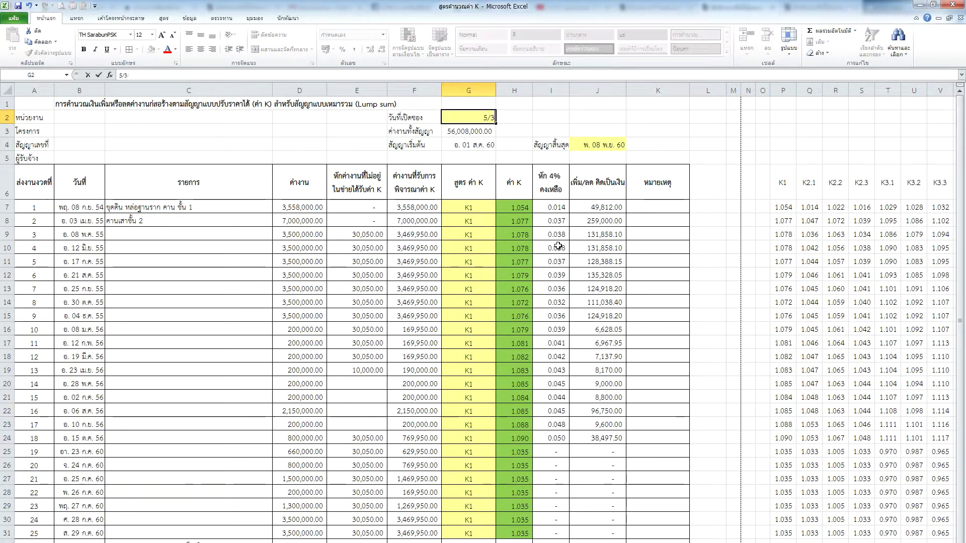
{"action": "type", "text": "3/10"}
{"action": "key", "text": "Return"}
Step: Try 2008 as the year of the bid opening date in G2, keeping 5 March
{"action": "key", "text": "Up"}
{"action": "key", "text": "F2"}
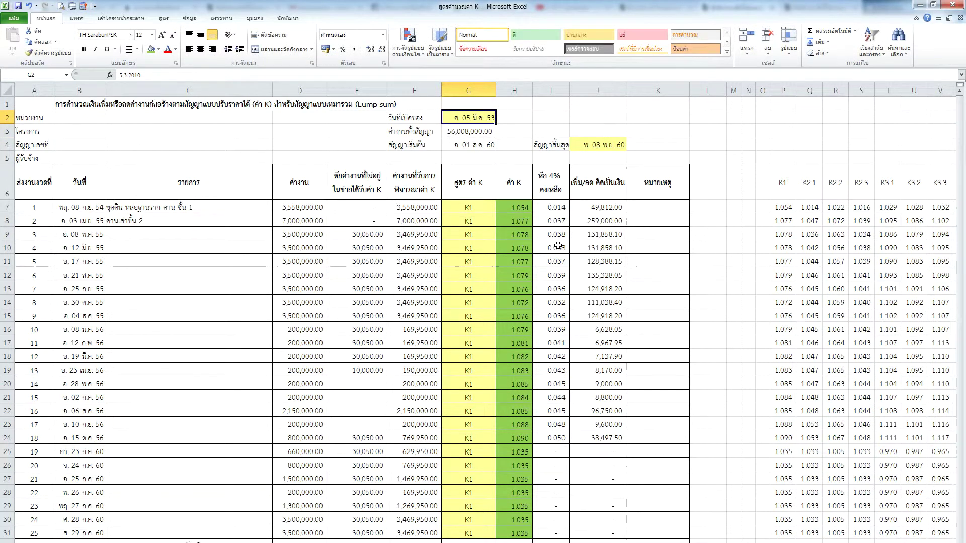
{"action": "key", "text": "BackSpace"}
{"action": "key", "text": "BackSpace"}
{"action": "type", "text": "08"}
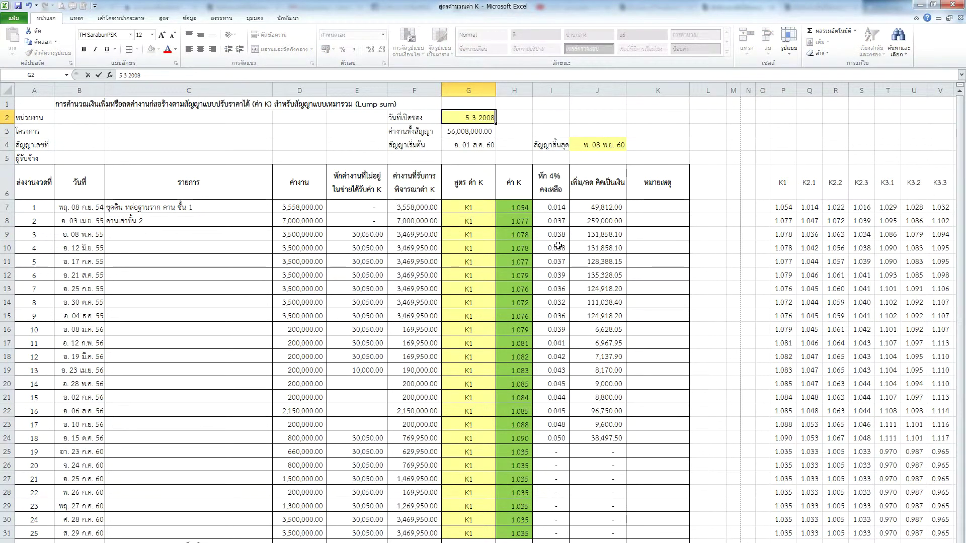
{"action": "key", "text": "Return"}
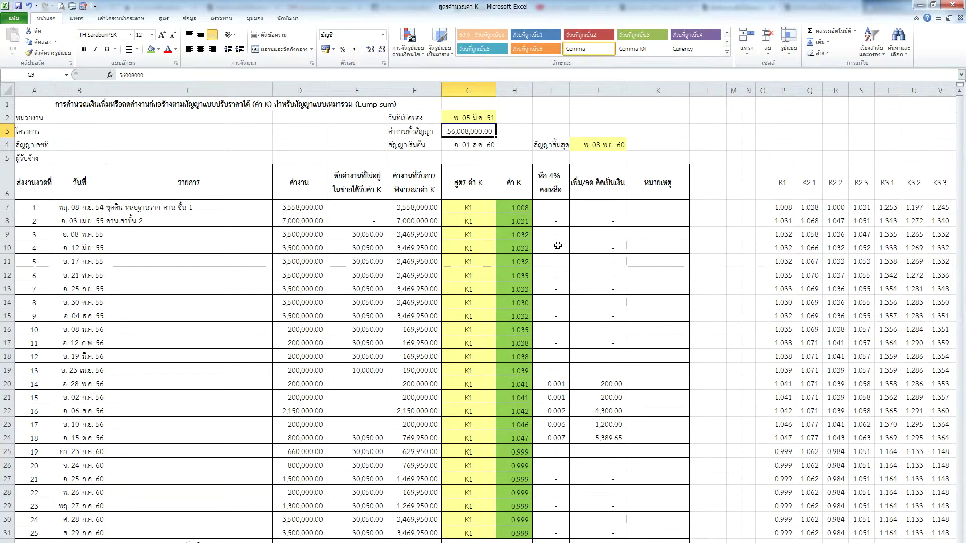
{"action": "left_click", "coordinate": [561, 302]}
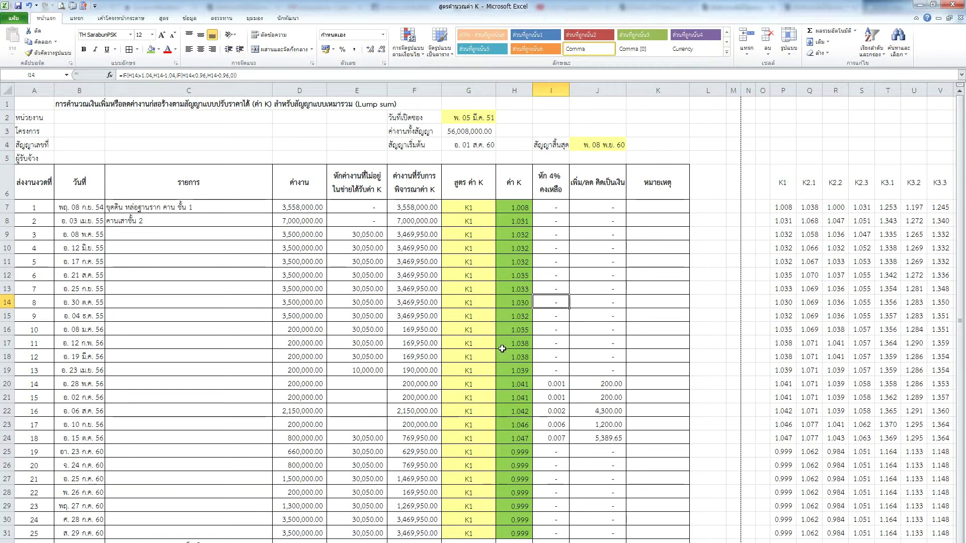
Step: Set the bid opening date in G2 to 5 March 2009 and check the recalculated adjustments down to the total row
{"action": "double_click", "coordinate": [471, 118]}
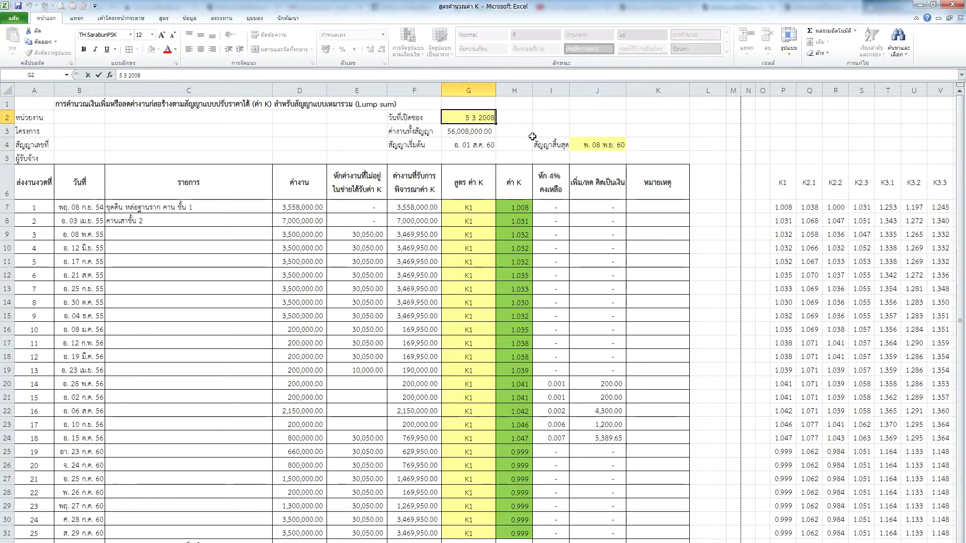
{"action": "key", "text": "Return"}
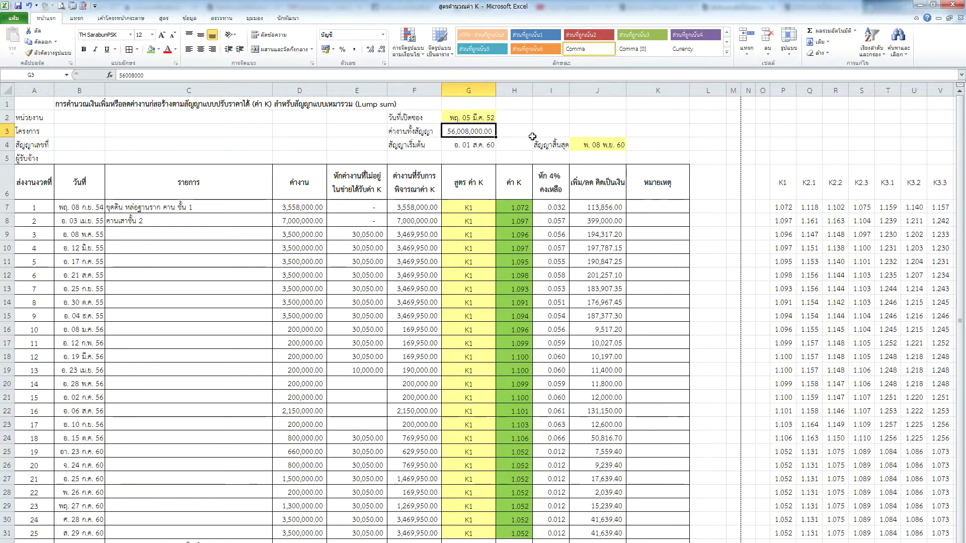
{"action": "left_click", "coordinate": [539, 343]}
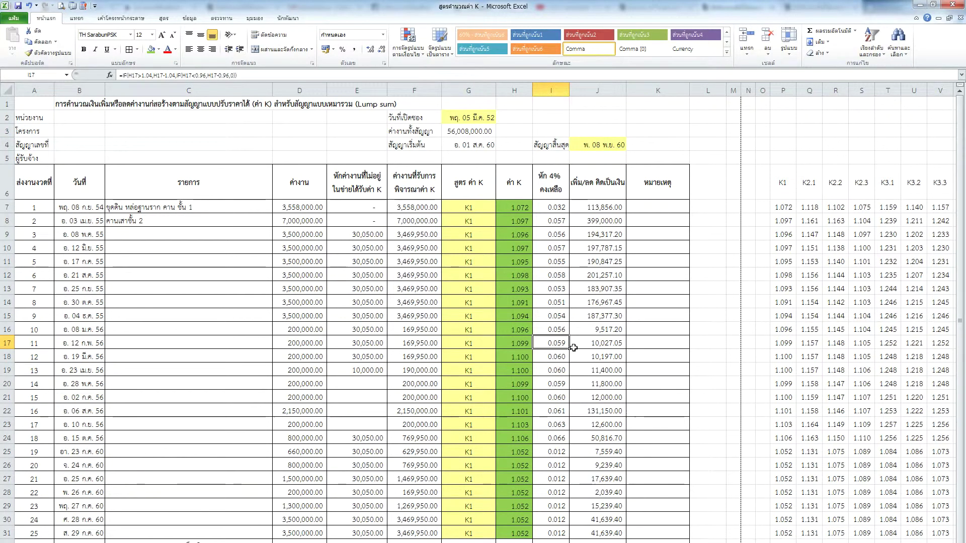
{"action": "scroll", "coordinate": [574, 348], "scroll_direction": "down", "scroll_amount": 3}
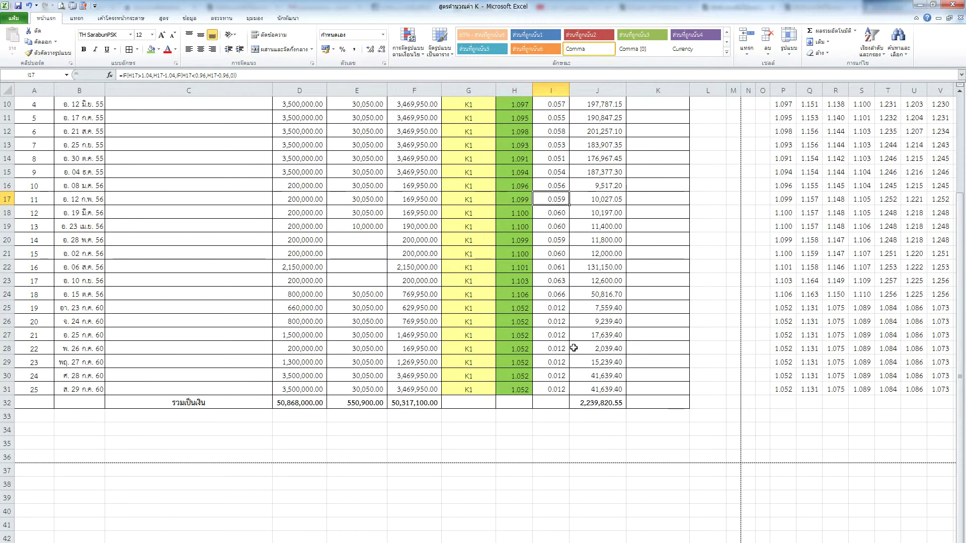
{"action": "scroll", "coordinate": [573, 347], "scroll_direction": "up", "scroll_amount": 2}
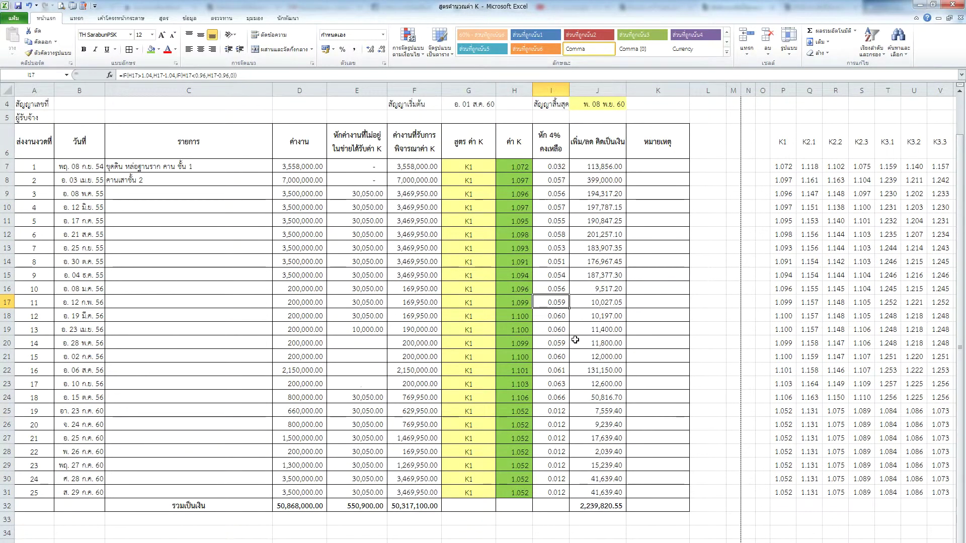
{"action": "scroll", "coordinate": [573, 348], "scroll_direction": "up", "scroll_amount": 1}
{"action": "left_click", "coordinate": [482, 118]}
{"action": "type", "text": "5 3 2009"}
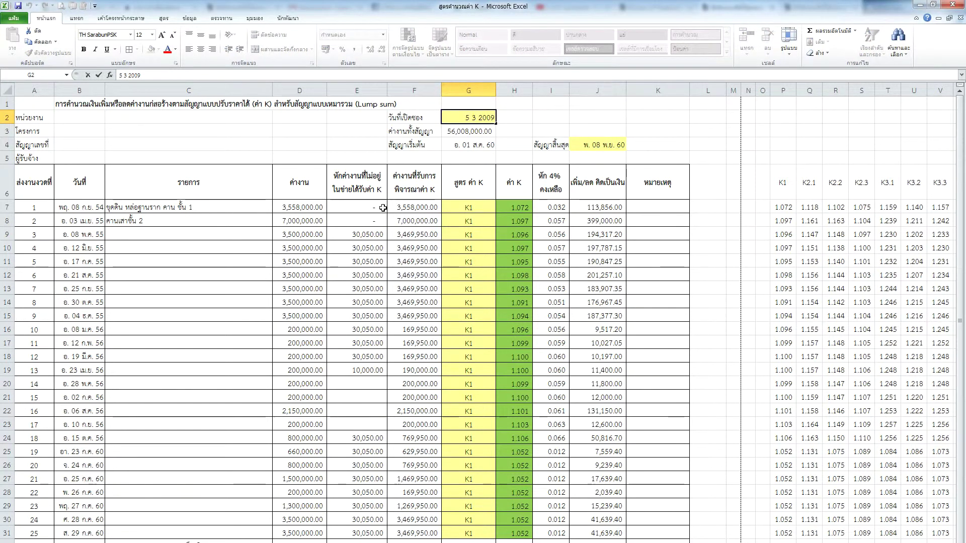
{"action": "key", "text": "ctrl+Return"}
Step: Choose formula K2.1 for installment 1 in G7
{"action": "left_click", "coordinate": [166, 324]}
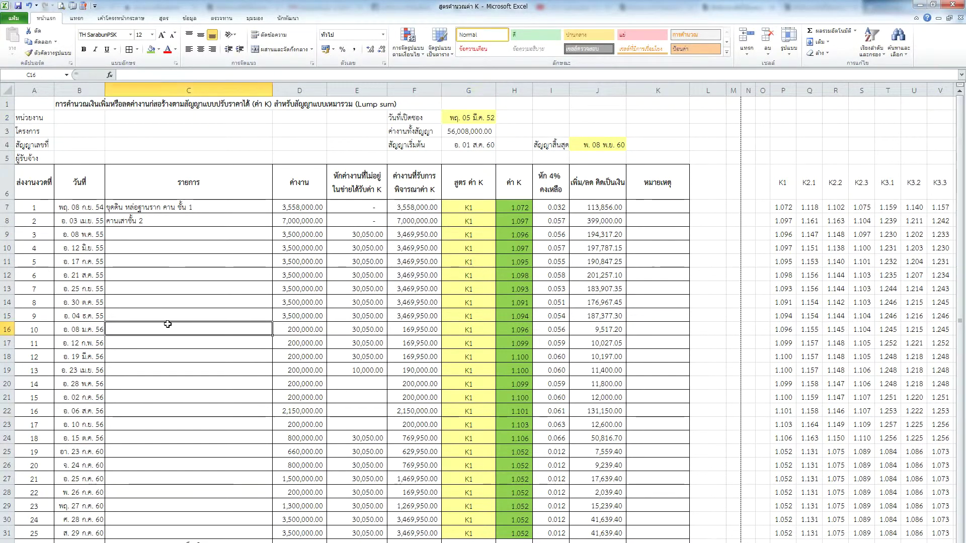
{"action": "scroll", "coordinate": [166, 325], "scroll_direction": "down", "scroll_amount": 2}
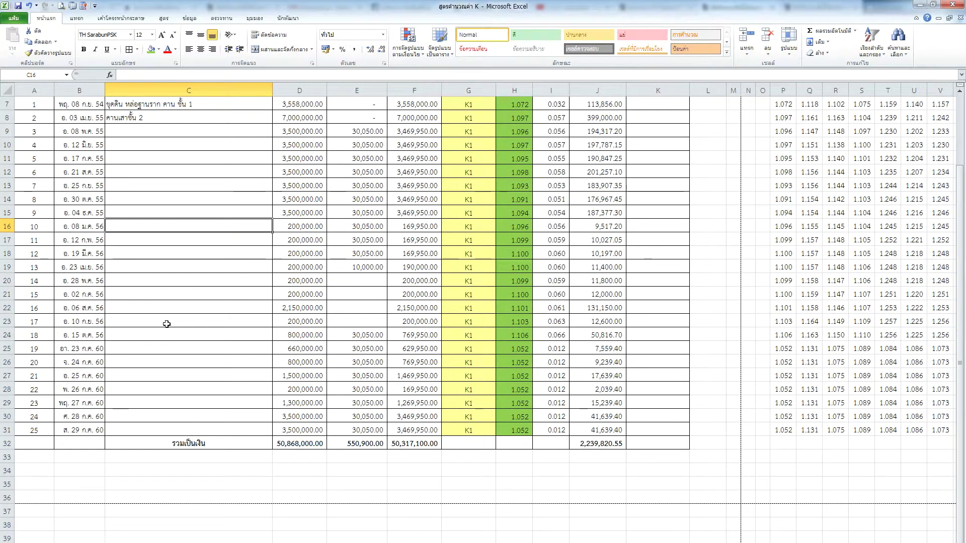
{"action": "scroll", "coordinate": [166, 325], "scroll_direction": "up", "scroll_amount": 1}
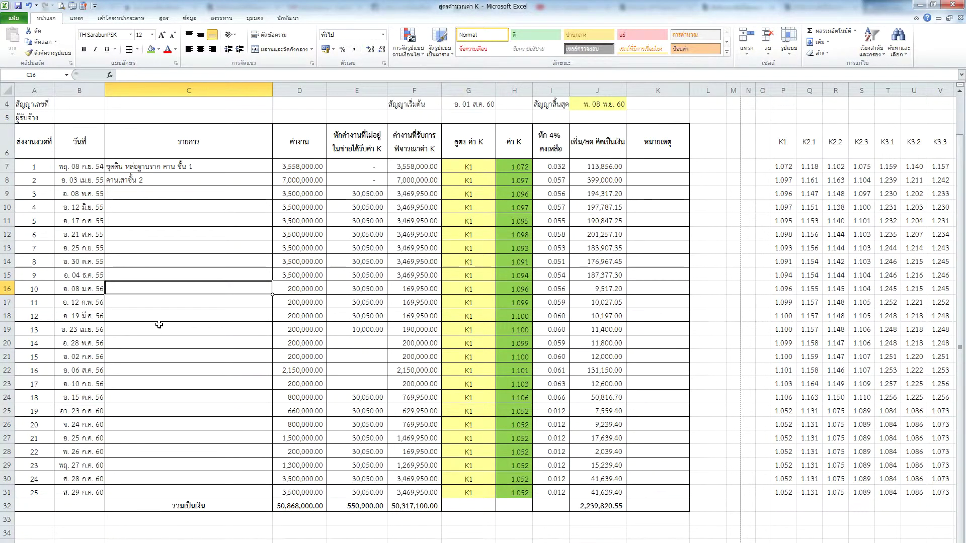
{"action": "left_click", "coordinate": [477, 164]}
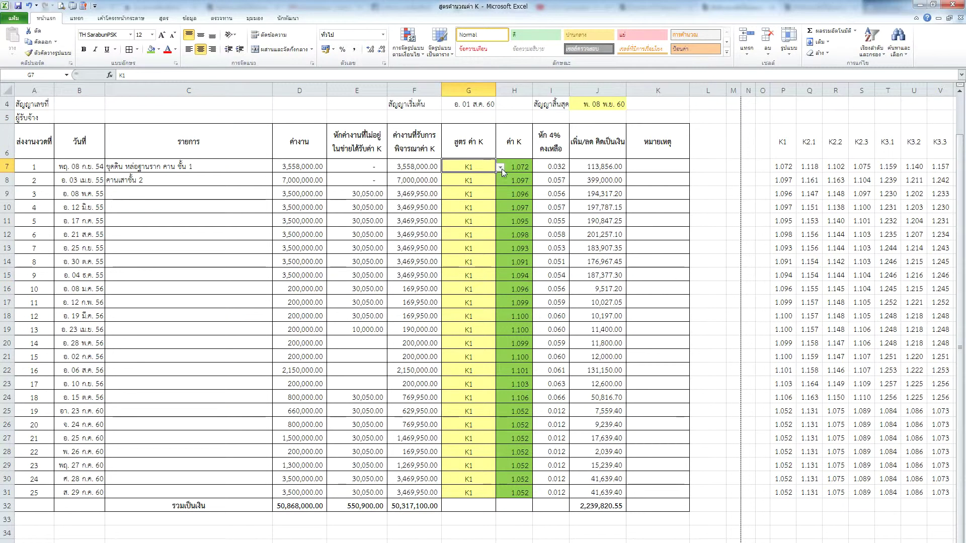
{"action": "left_click", "coordinate": [501, 167]}
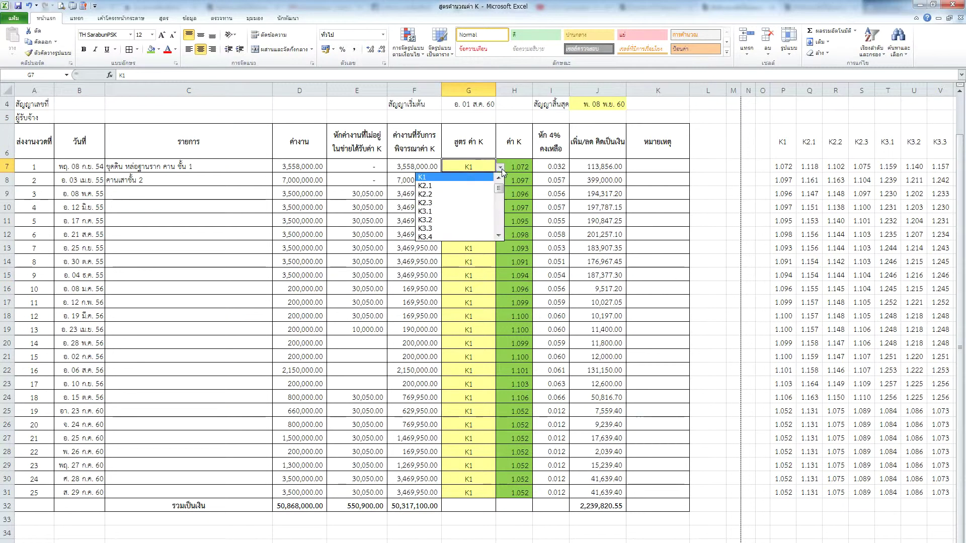
{"action": "left_click", "coordinate": [482, 186]}
Step: Look up the road work categories in the K formula list and choose formula K3.1 for installment 1 in G7
{"action": "key", "text": "ctrl+Page_Down"}
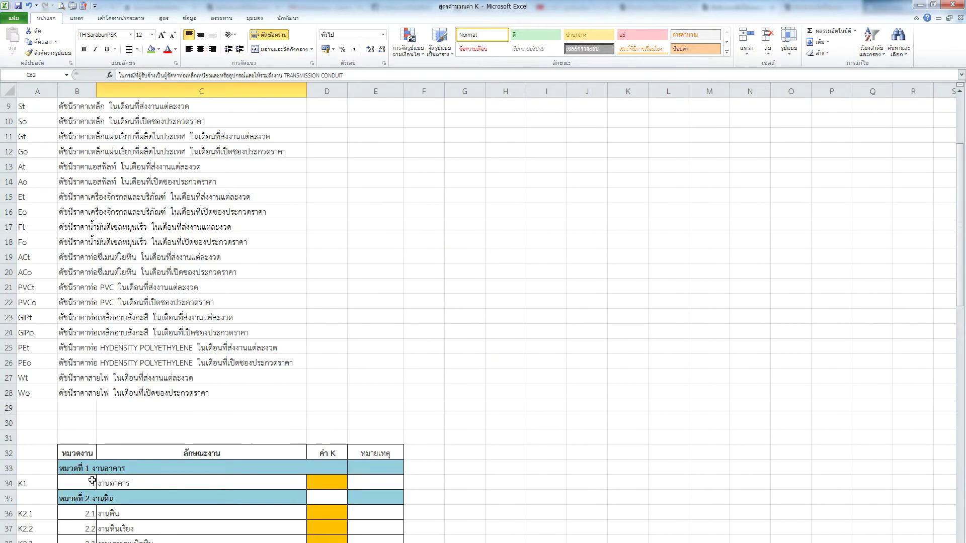
{"action": "scroll", "coordinate": [81, 483], "scroll_direction": "down", "scroll_amount": 6}
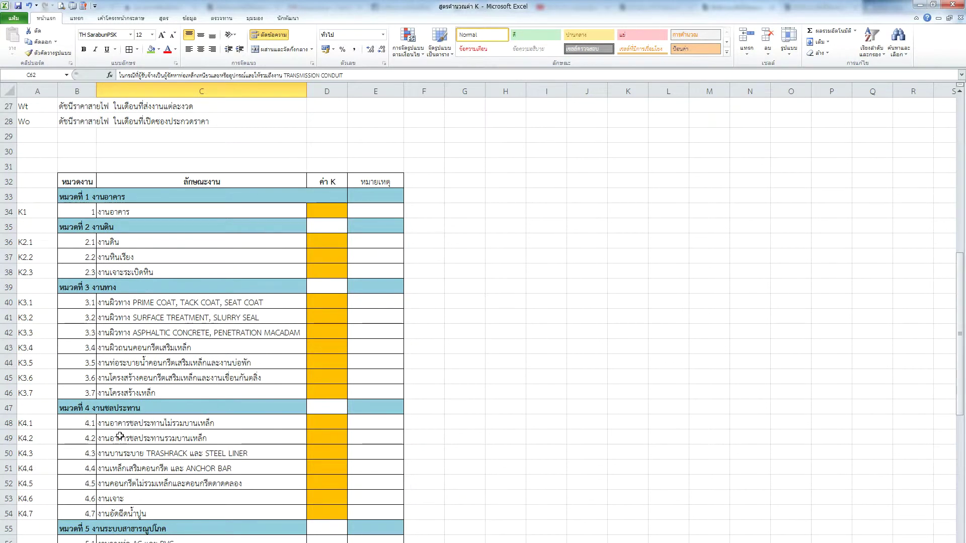
{"action": "left_click", "coordinate": [130, 332]}
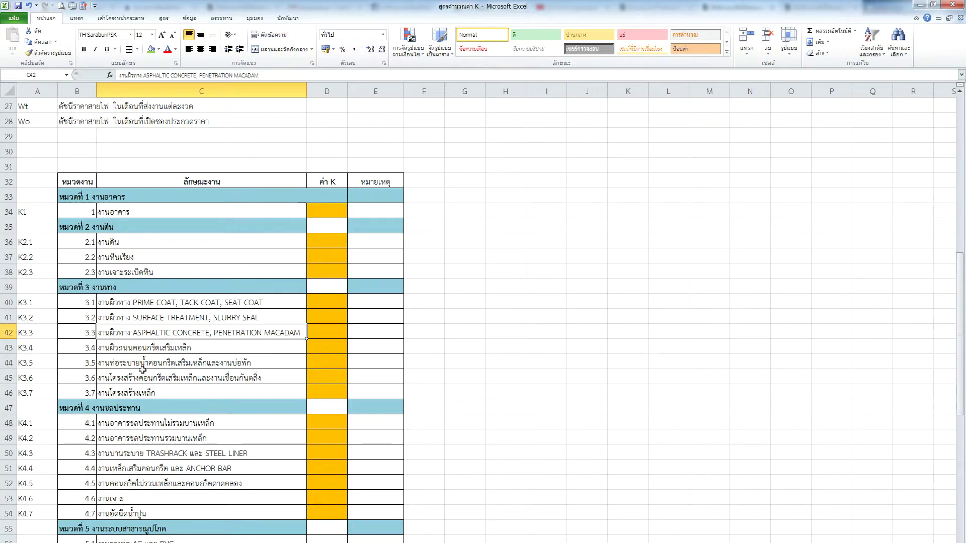
{"action": "left_click_drag", "start_coordinate": [130, 303], "coordinate": [127, 315]}
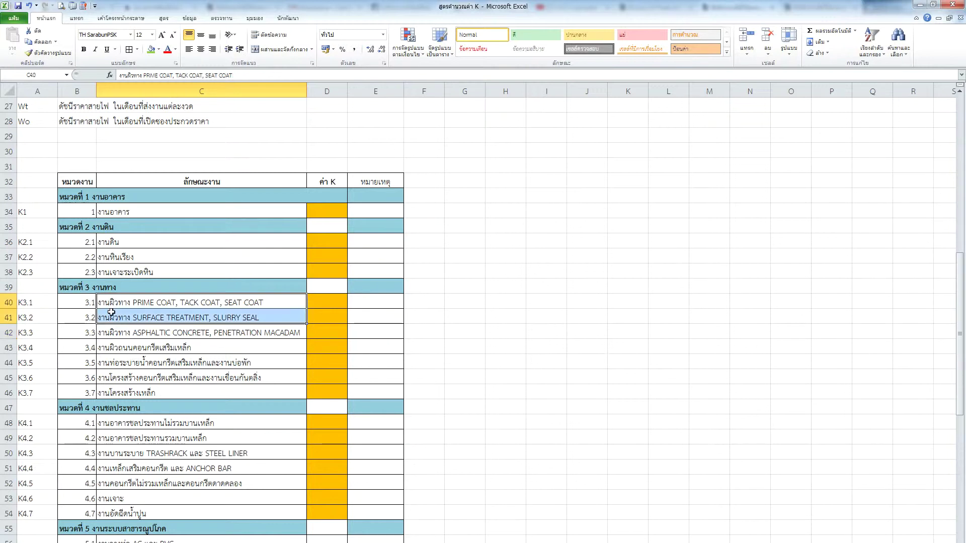
{"action": "key", "text": "ctrl+Page_Up"}
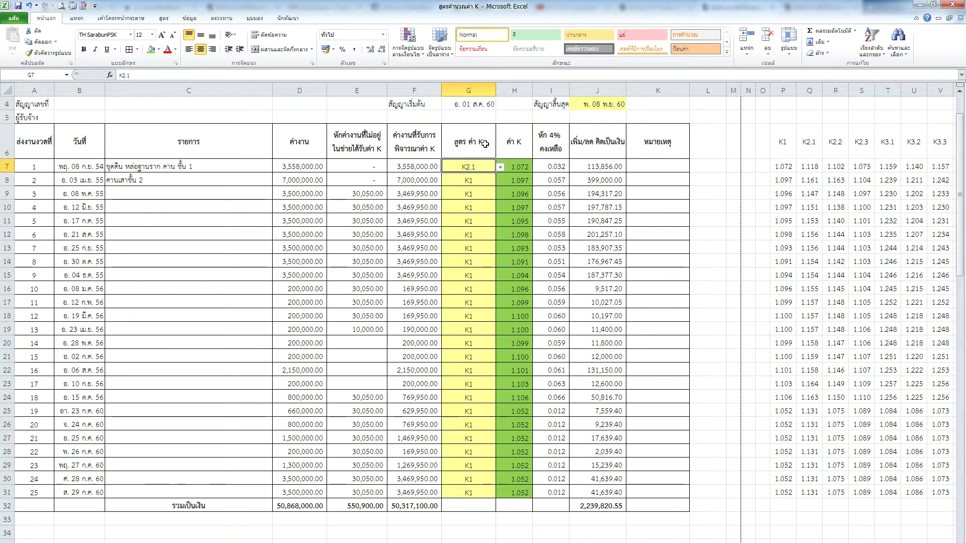
{"action": "left_click", "coordinate": [500, 167]}
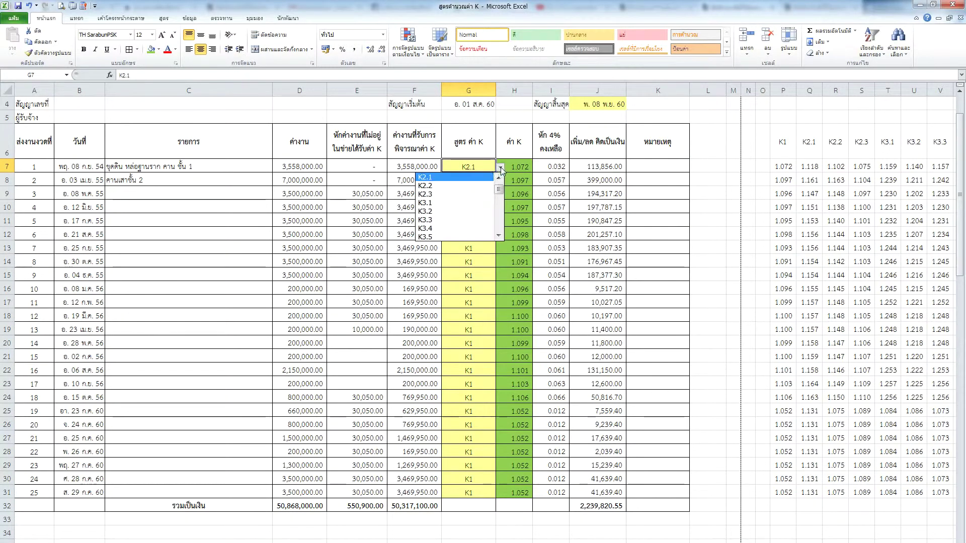
{"action": "left_click", "coordinate": [461, 203]}
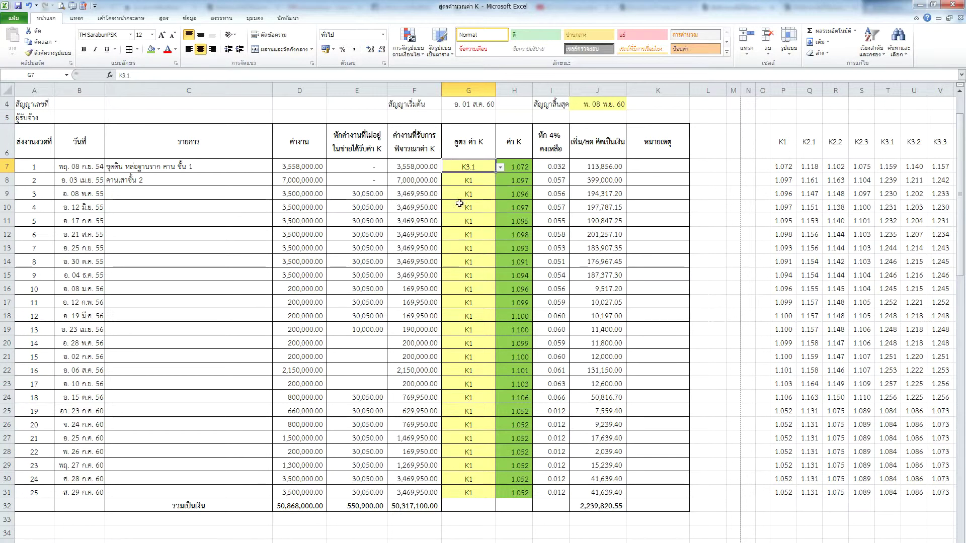
Step: Copy formula K3.1 from G7 to installments 2 through 25 in G8:G31 and check the recalculated adjustments
{"action": "key", "text": "ctrl+c"}
{"action": "left_click_drag", "start_coordinate": [484, 179], "coordinate": [463, 492]}
{"action": "key", "text": "Return"}
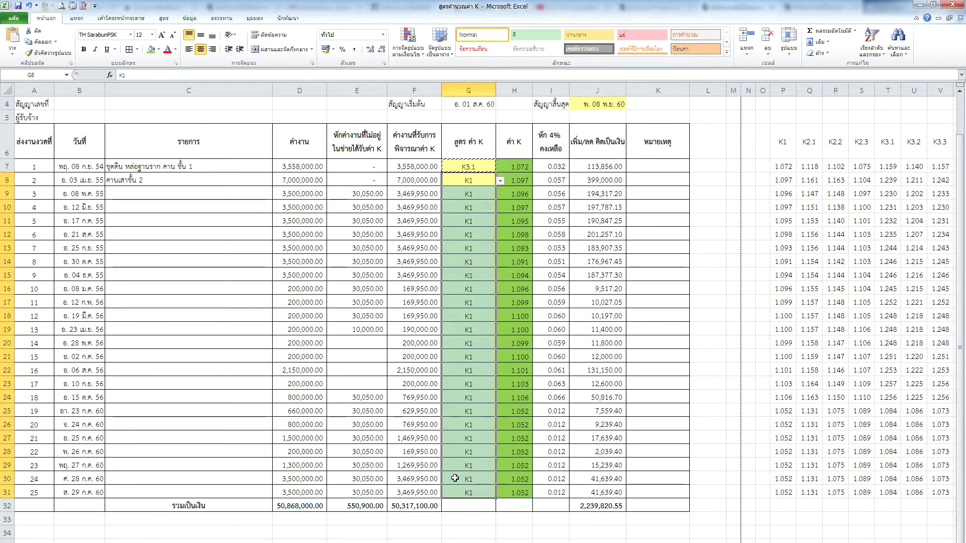
{"action": "left_click", "coordinate": [464, 340]}
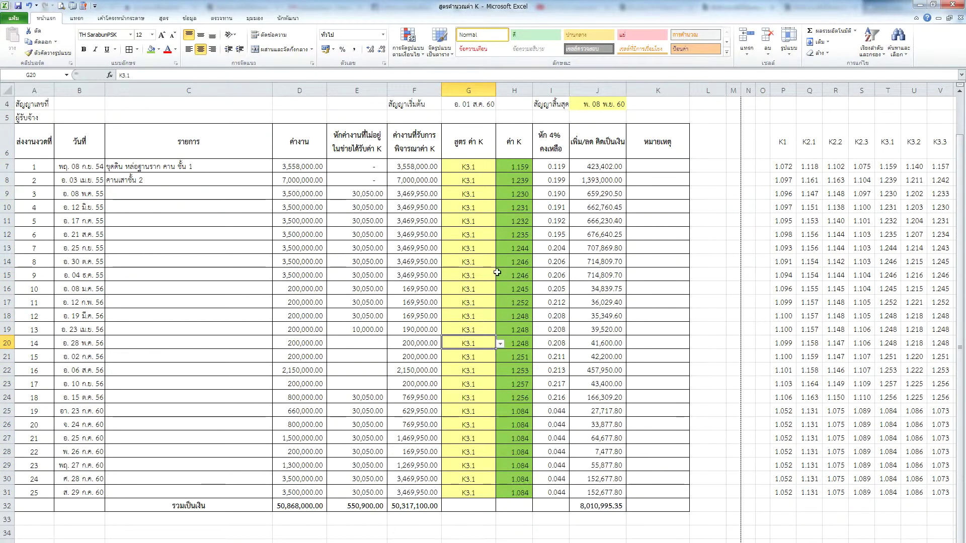
{"action": "left_click", "coordinate": [477, 237]}
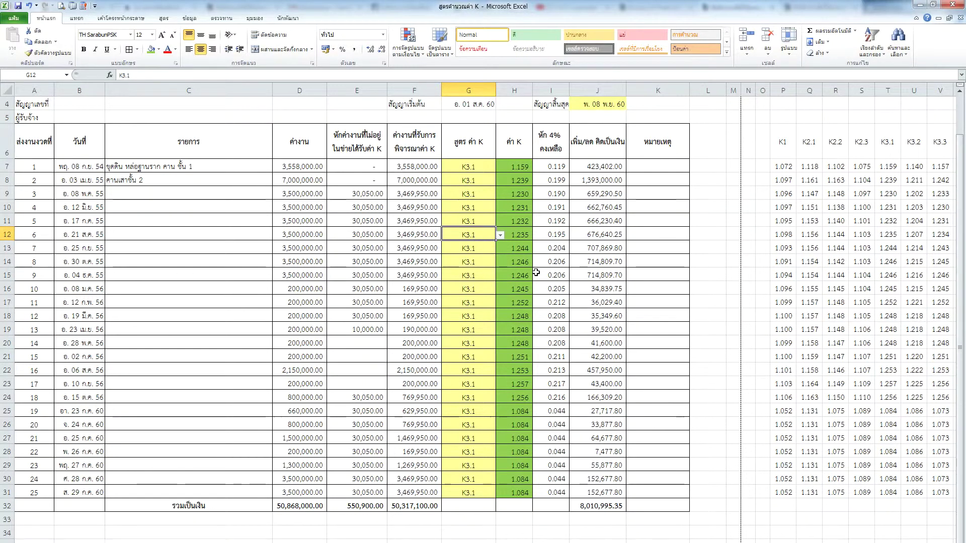
{"action": "left_click", "coordinate": [711, 168]}
{"action": "left_click", "coordinate": [751, 166]}
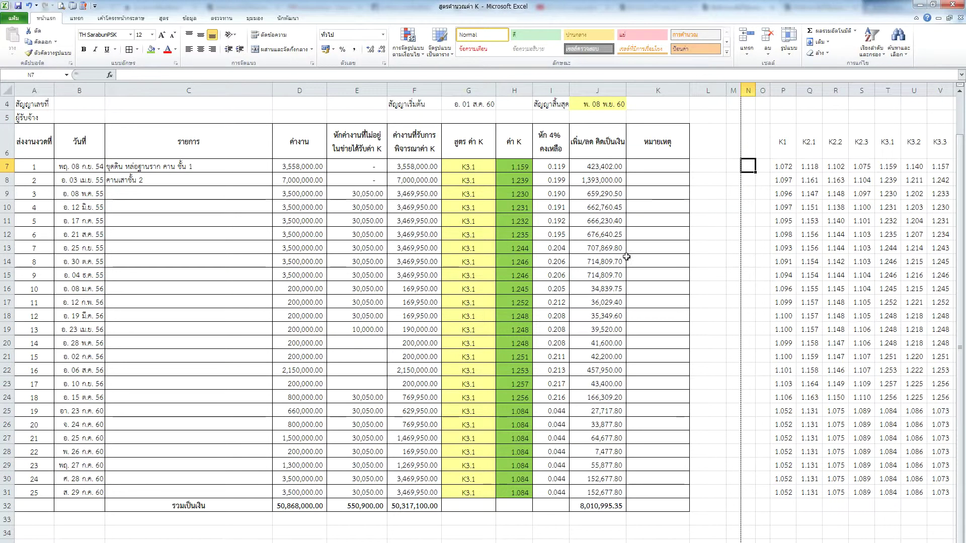
Step: Examine the work categories and their K formula codes on the formula list sheet, from building works through public utility works
{"action": "key", "text": "ctrl+Page_Down"}
{"action": "left_click", "coordinate": [169, 347]}
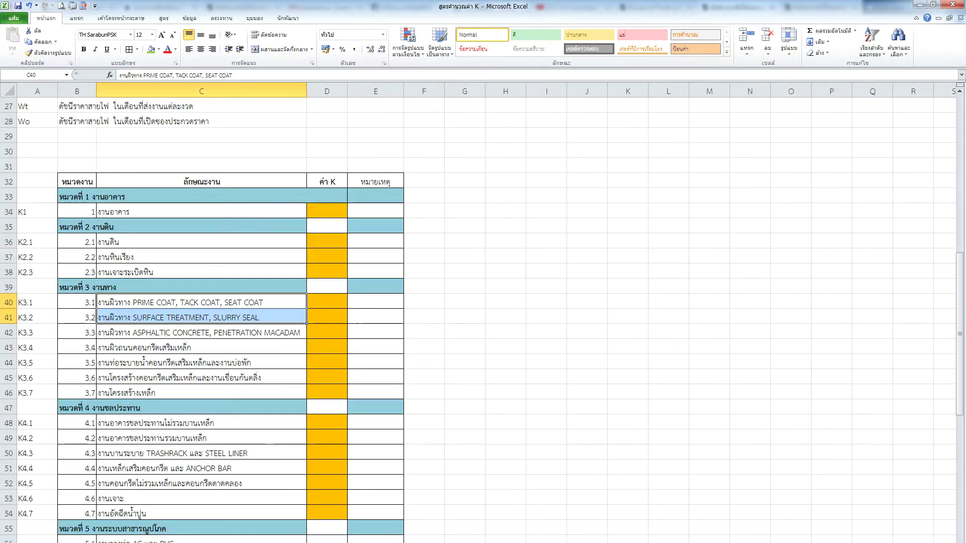
{"action": "scroll", "coordinate": [181, 380], "scroll_direction": "down", "scroll_amount": 9}
{"action": "scroll", "coordinate": [173, 372], "scroll_direction": "down", "scroll_amount": 1}
{"action": "scroll", "coordinate": [172, 369], "scroll_direction": "up", "scroll_amount": 6}
{"action": "left_click", "coordinate": [222, 274]}
{"action": "scroll", "coordinate": [166, 353], "scroll_direction": "up", "scroll_amount": 7}
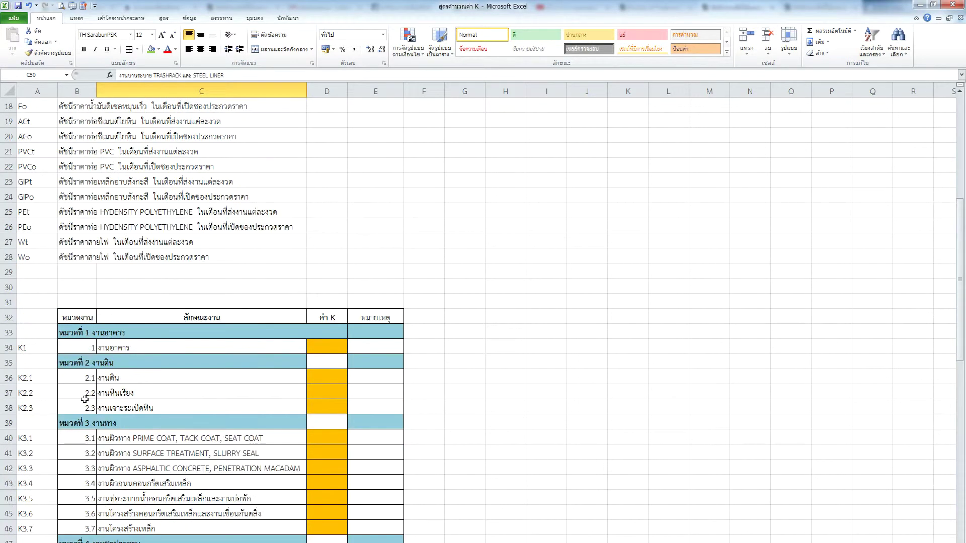
{"action": "scroll", "coordinate": [85, 399], "scroll_direction": "down", "scroll_amount": 10}
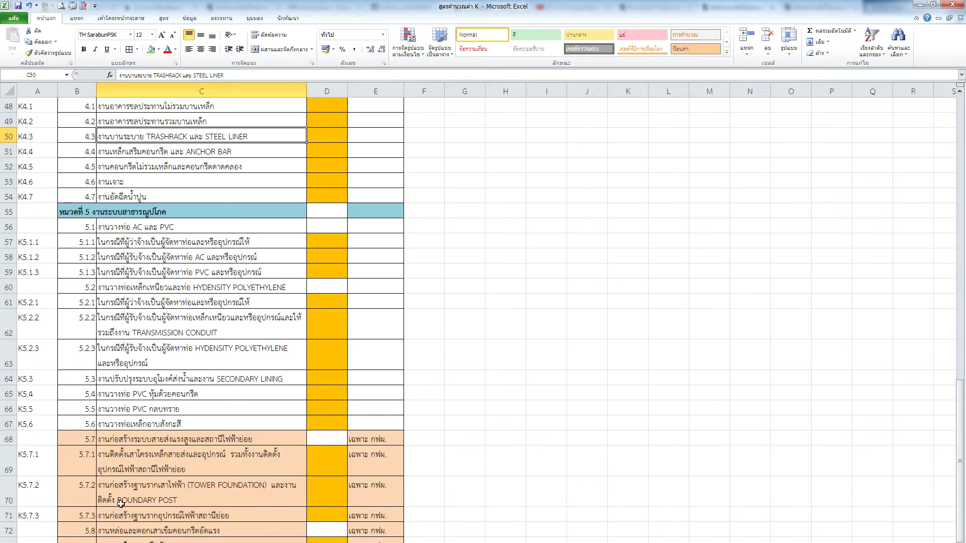
Step: Try pasting the work type descriptions from column C of the formula list beside the installment table, starting at M7
{"action": "left_click", "coordinate": [130, 542]}
{"action": "left_click_drag", "start_coordinate": [130, 541], "coordinate": [201, 97]}
{"action": "key", "text": "ctrl+c"}
{"action": "key", "text": "ctrl+Page_Down"}
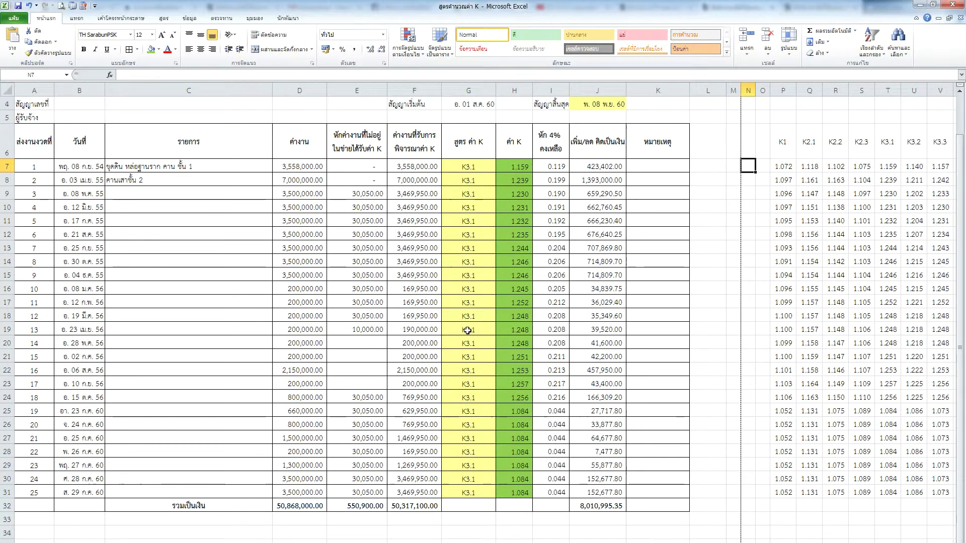
{"action": "key", "text": "Left"}
{"action": "key", "text": "Left"}
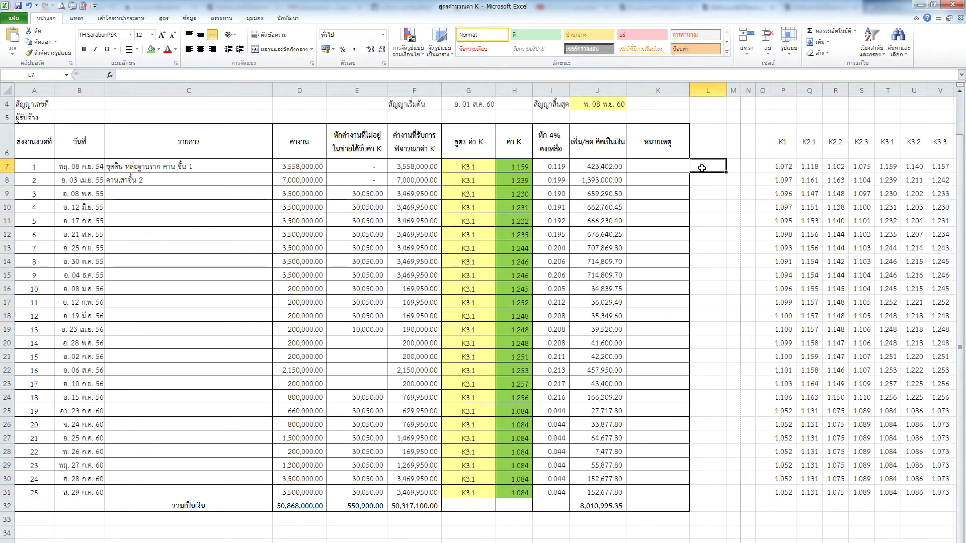
{"action": "left_click", "coordinate": [733, 167]}
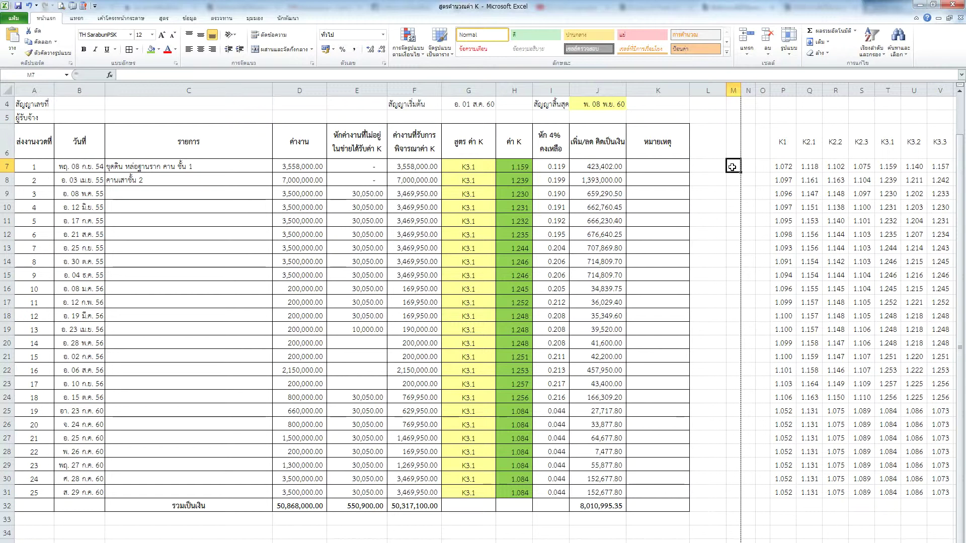
{"action": "right_click", "coordinate": [732, 168]}
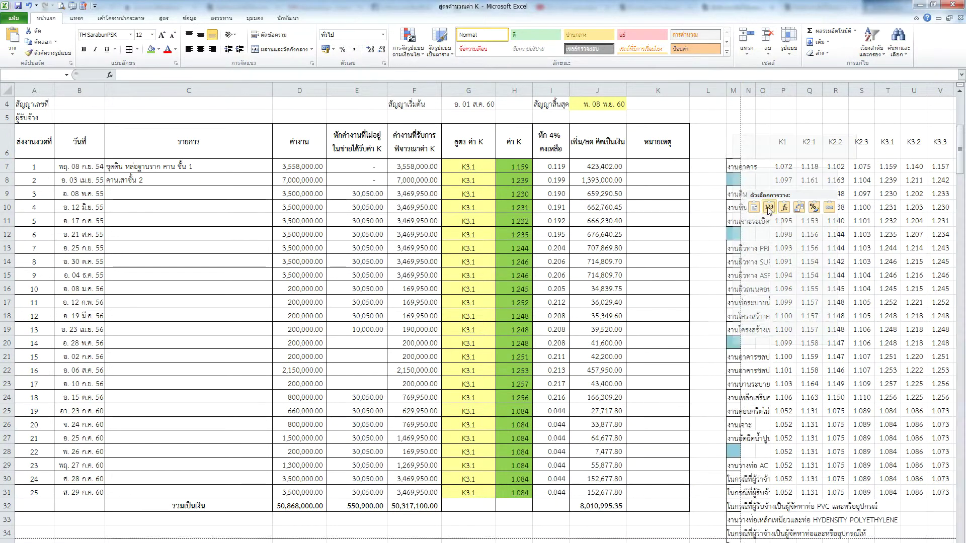
{"action": "left_click", "coordinate": [754, 207]}
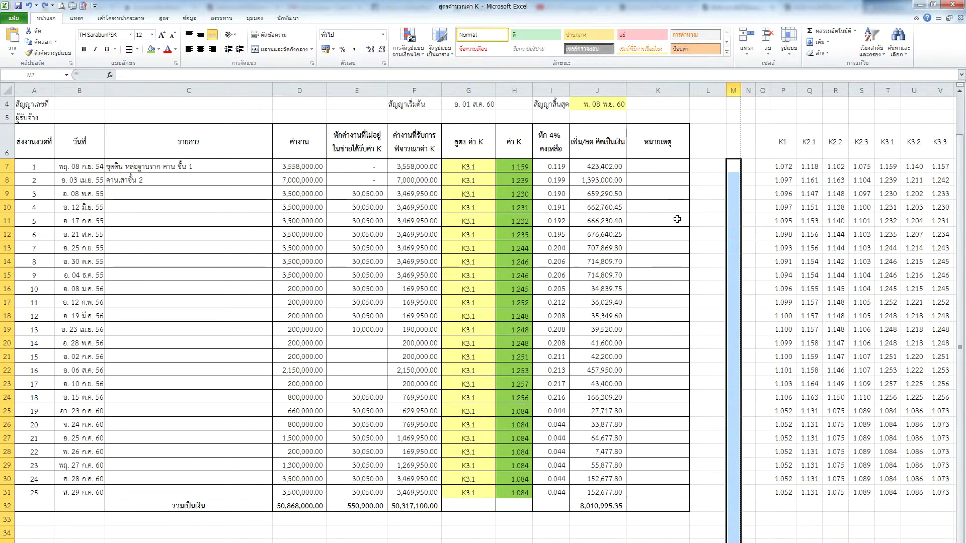
{"action": "key", "text": "ctrl+z"}
{"action": "left_click", "coordinate": [721, 207]}
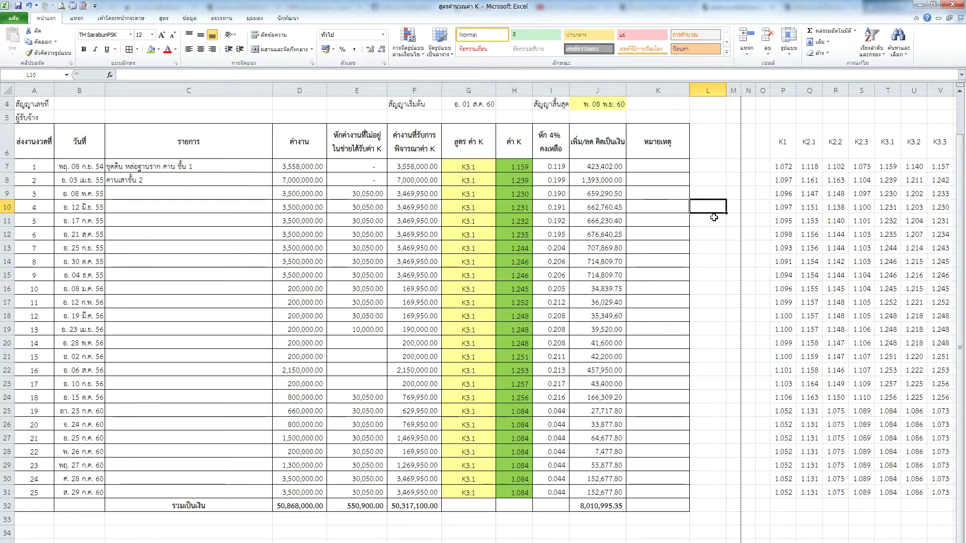
Step: Inspect the formulas behind the K values in column H and the 4% deduction in column I of the installment table
{"action": "scroll", "coordinate": [745, 210], "scroll_direction": "up", "scroll_amount": 1}
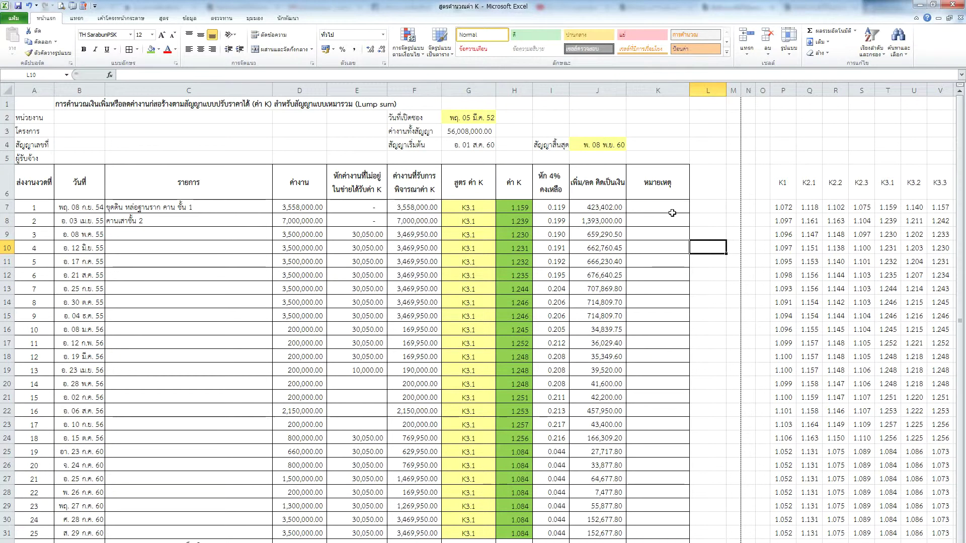
{"action": "left_click", "coordinate": [491, 340]}
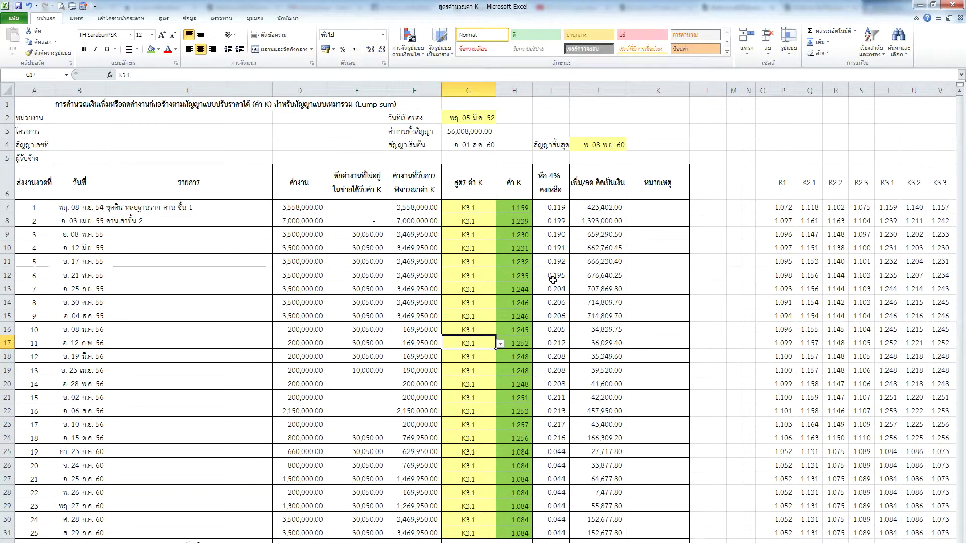
{"action": "left_click", "coordinate": [527, 301]}
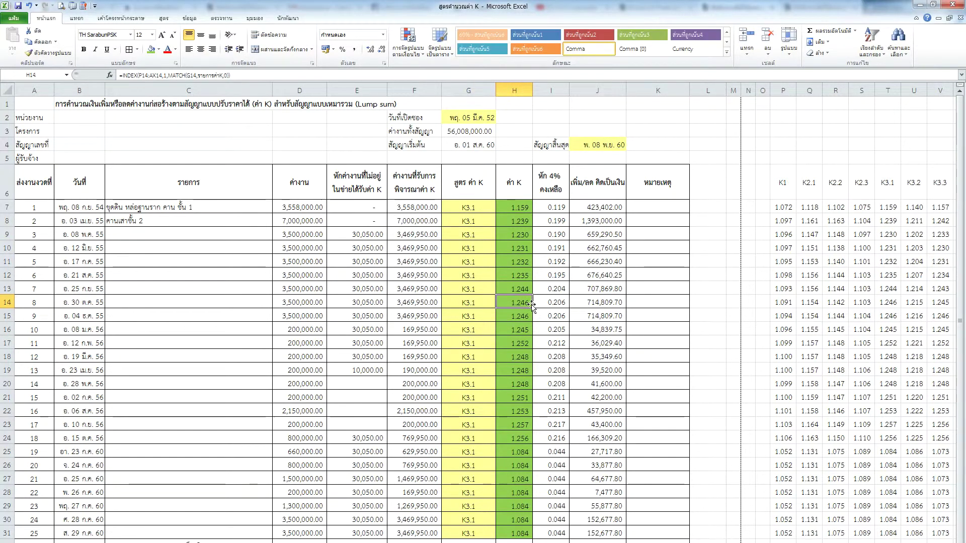
{"action": "scroll", "coordinate": [533, 305], "scroll_direction": "down", "scroll_amount": 1}
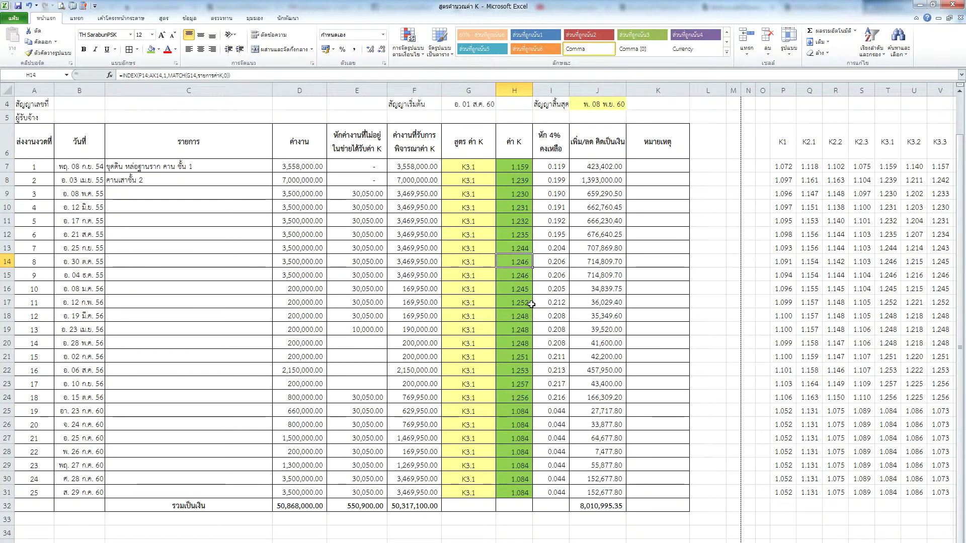
{"action": "left_click", "coordinate": [553, 263]}
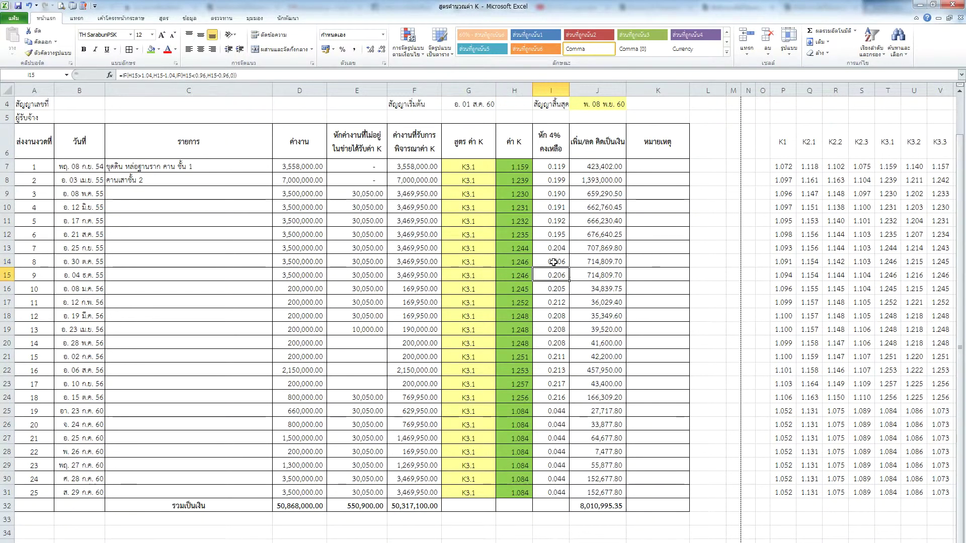
{"action": "left_click", "coordinate": [557, 210]}
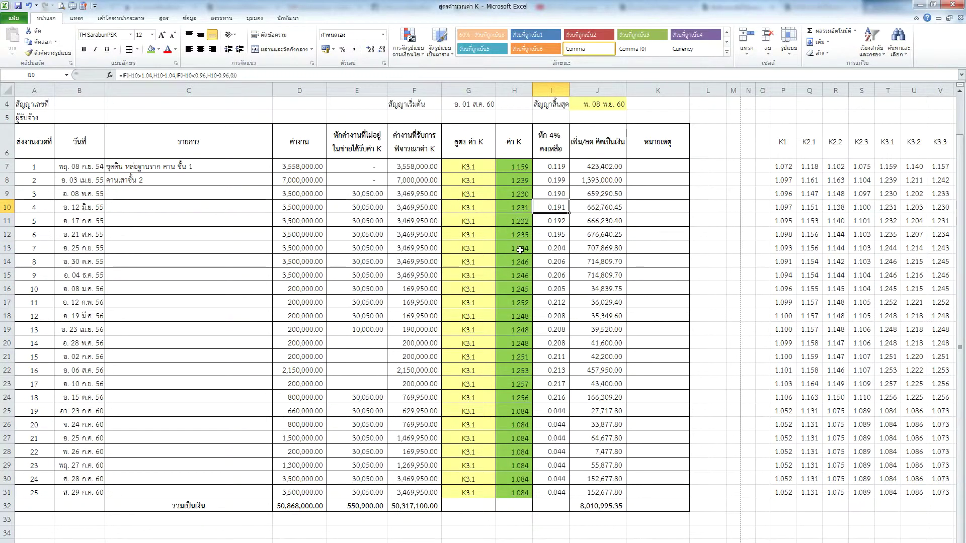
{"action": "left_click", "coordinate": [518, 424]}
{"action": "scroll", "coordinate": [519, 211], "scroll_direction": "up", "scroll_amount": 1}
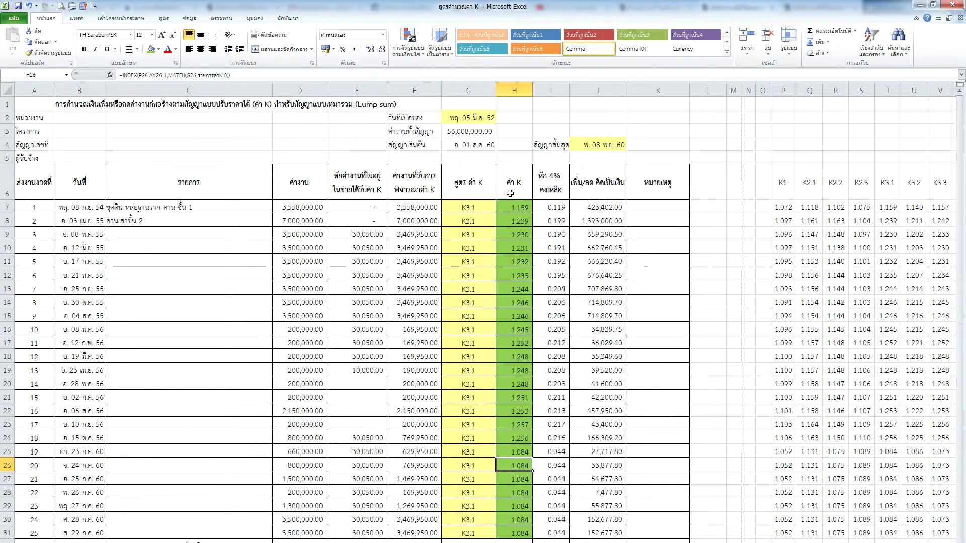
{"action": "left_click", "coordinate": [474, 118]}
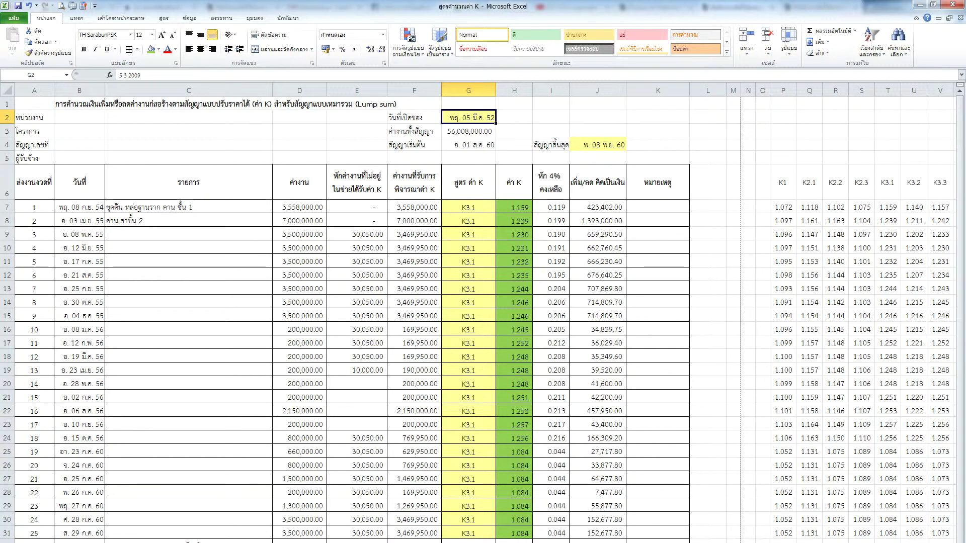
{"action": "key", "text": "Down"}
{"action": "key", "text": "Down"}
{"action": "key", "text": "Down"}
{"action": "key", "text": "Down"}
{"action": "key", "text": "Down"}
{"action": "key", "text": "alt+m"}
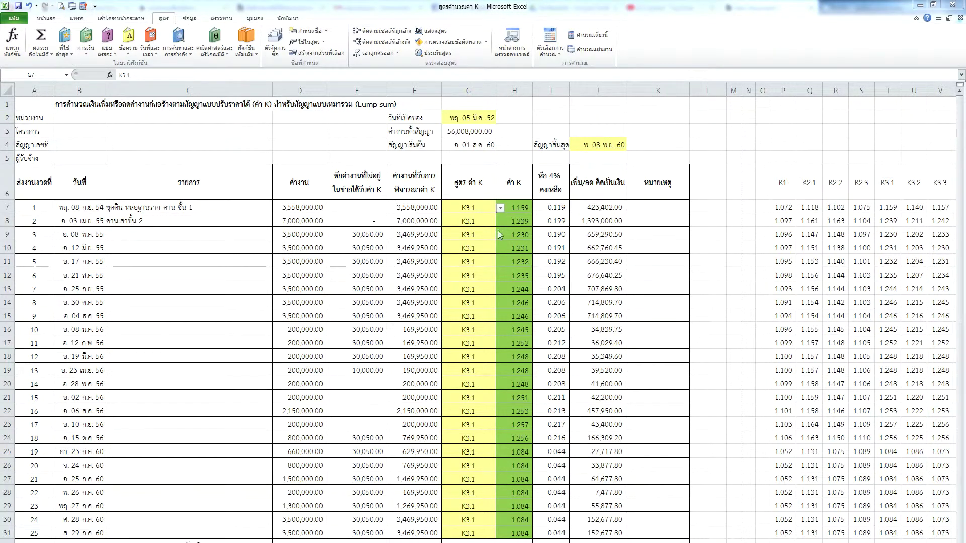
Step: Arrange the workbook and the browser's K handbook page side by side and bring up the worked school building example
{"action": "left_click_drag", "start_coordinate": [854, 7], "coordinate": [3, 152]}
{"action": "left_click", "coordinate": [643, 229]}
{"action": "key", "text": "super+Right"}
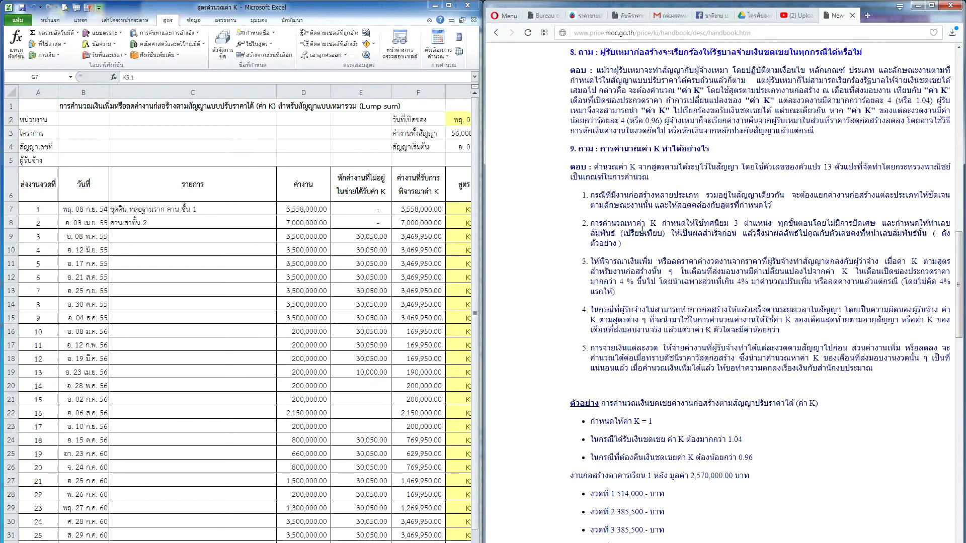
{"action": "scroll", "coordinate": [592, 345], "scroll_direction": "down", "scroll_amount": 4}
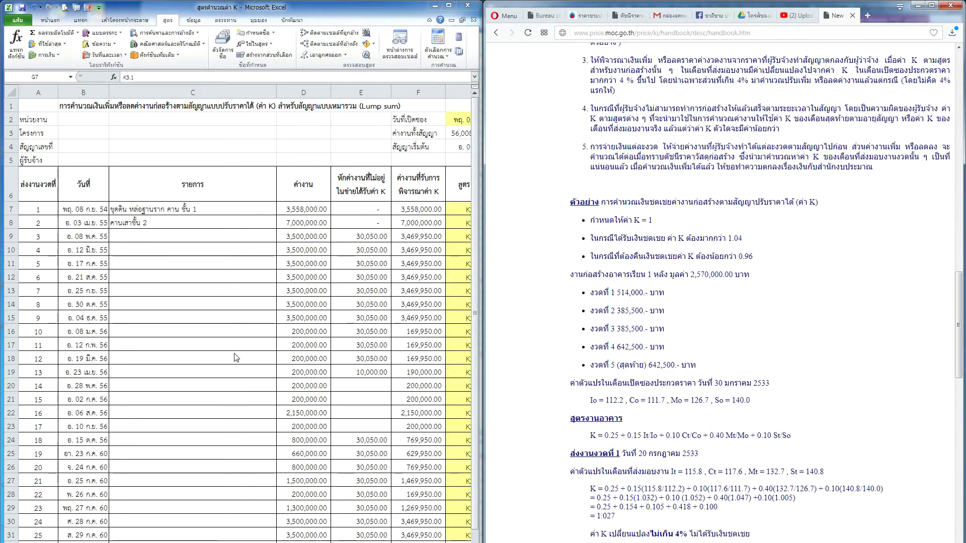
{"action": "scroll", "coordinate": [248, 356], "scroll_direction": "down", "scroll_amount": 2}
Step: Enter work values of 514,000, 285,500, 385,500, 642,500 and 642,500 for installments 1 to 5 in D7:D11
{"action": "left_click", "coordinate": [240, 182]}
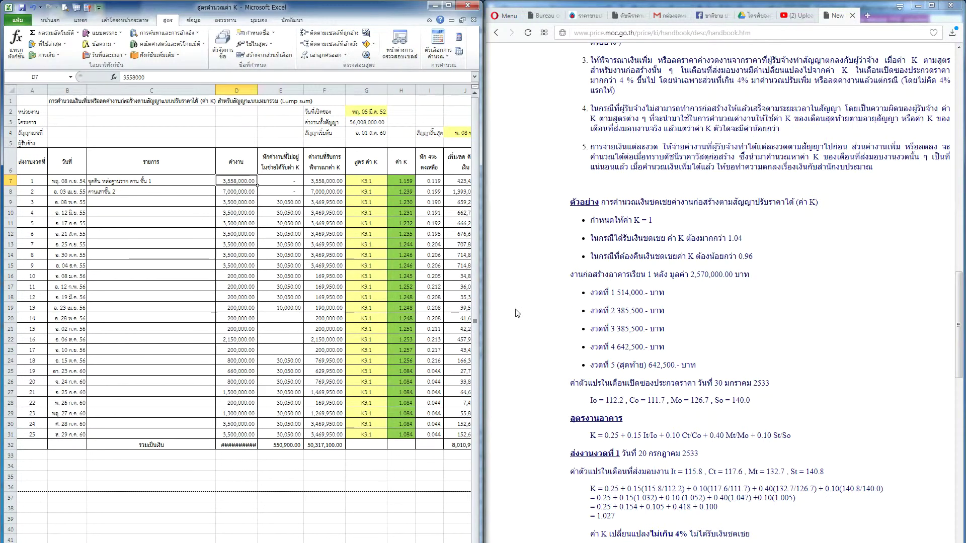
{"action": "type", "text": "5"}
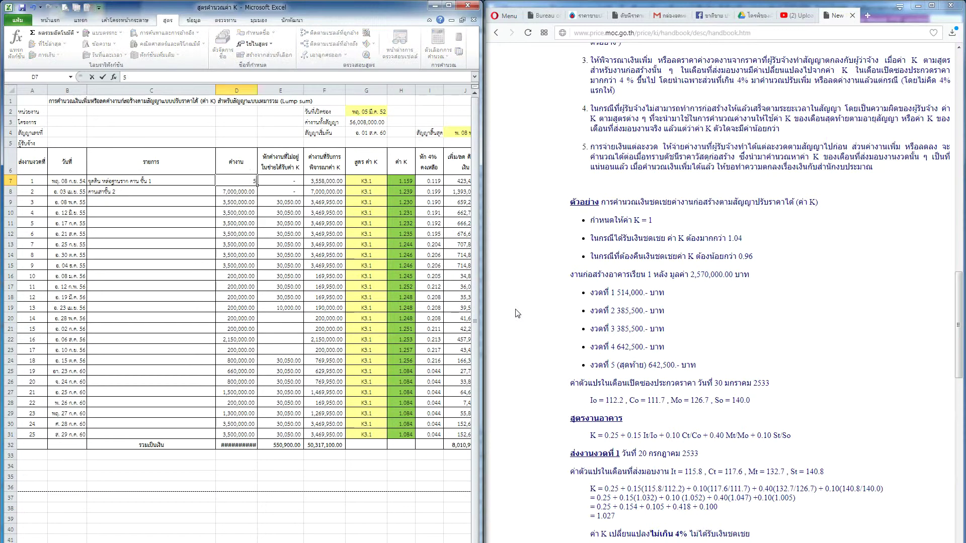
{"action": "type", "text": "14,000"}
{"action": "key", "text": "Return"}
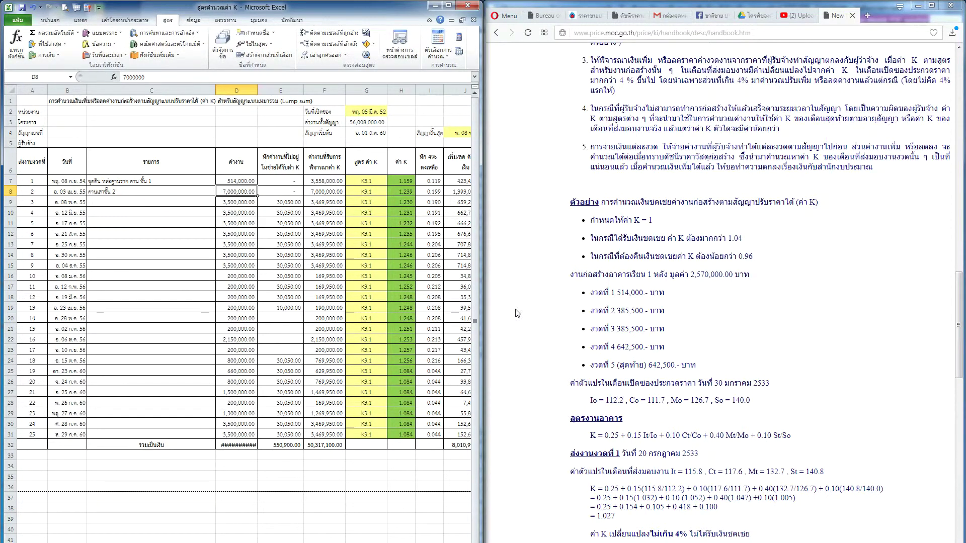
{"action": "type", "text": "285,500"}
{"action": "key", "text": "Return"}
{"action": "type", "text": "385,500"}
{"action": "key", "text": "Return"}
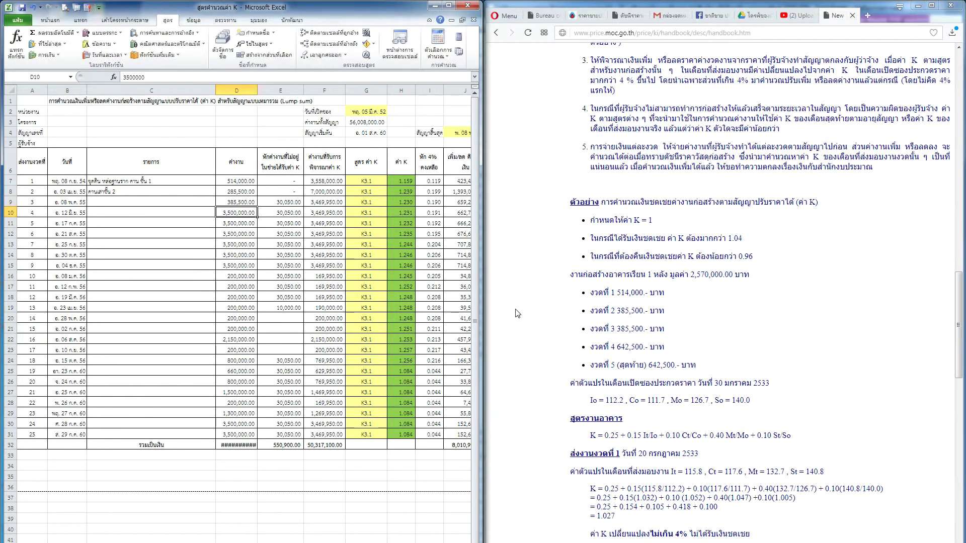
{"action": "type", "text": "642,500"}
{"action": "key", "text": "Return"}
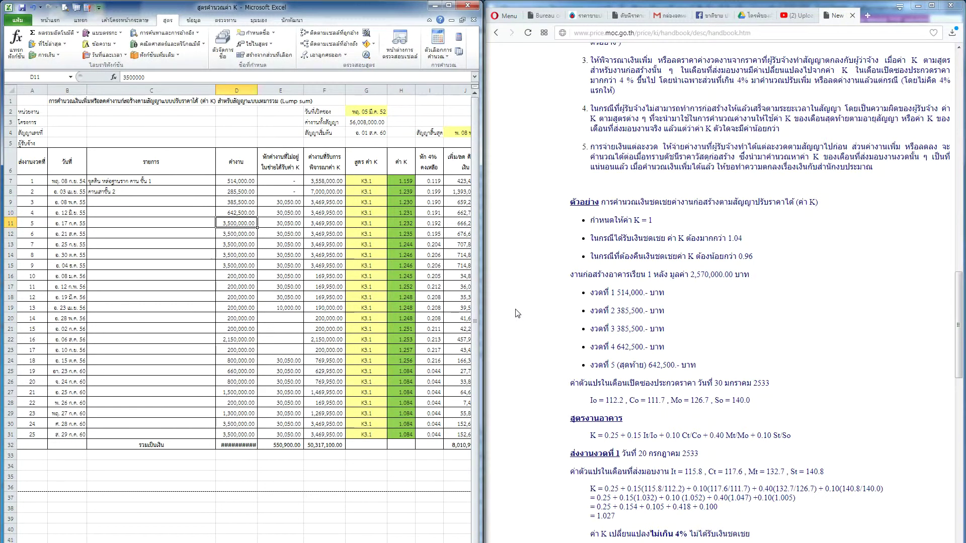
{"action": "type", "text": "642500"}
{"action": "key", "text": "Return"}
Step: Clear the remaining work values in column D from row 12 through row 31, keeping the totals row
{"action": "scroll", "coordinate": [286, 266], "scroll_direction": "up", "scroll_amount": 2}
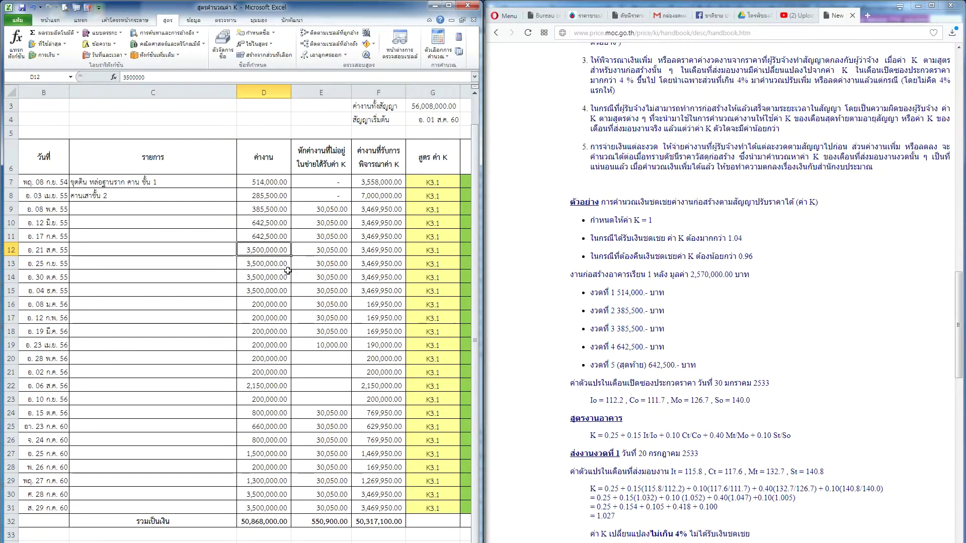
{"action": "key", "text": "ctrl+shift+Down"}
{"action": "key", "text": "shift+Up"}
{"action": "key", "text": "Delete"}
Step: Clear the non-K deduction amounts in column E from row 9 through row 31
{"action": "key", "text": "Right"}
{"action": "key", "text": "Up"}
{"action": "key", "text": "Up"}
{"action": "key", "text": "Up"}
{"action": "key", "text": "ctrl+shift+Down"}
{"action": "key", "text": "ctrl+shift+Down"}
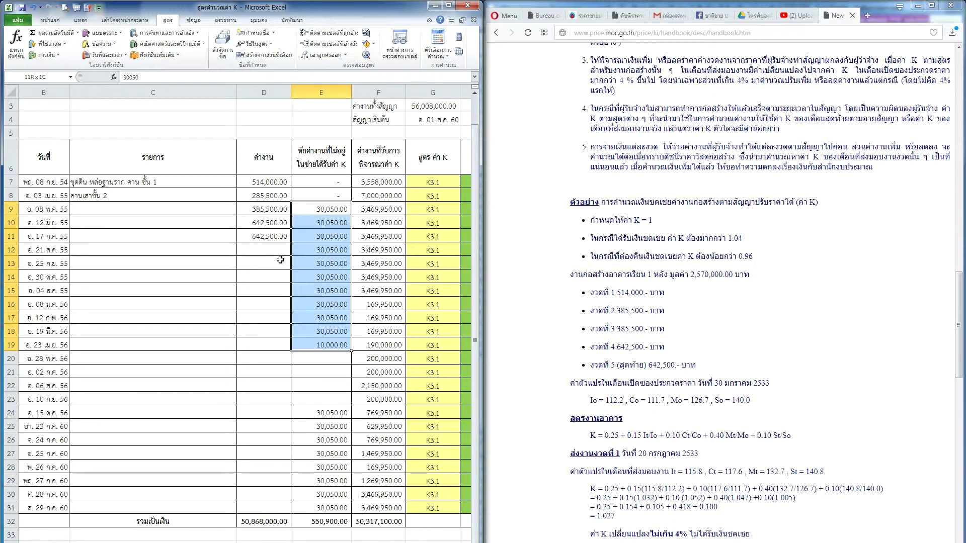
{"action": "key", "text": "ctrl+shift+Down"}
{"action": "key", "text": "shift+Up"}
{"action": "key", "text": "Delete"}
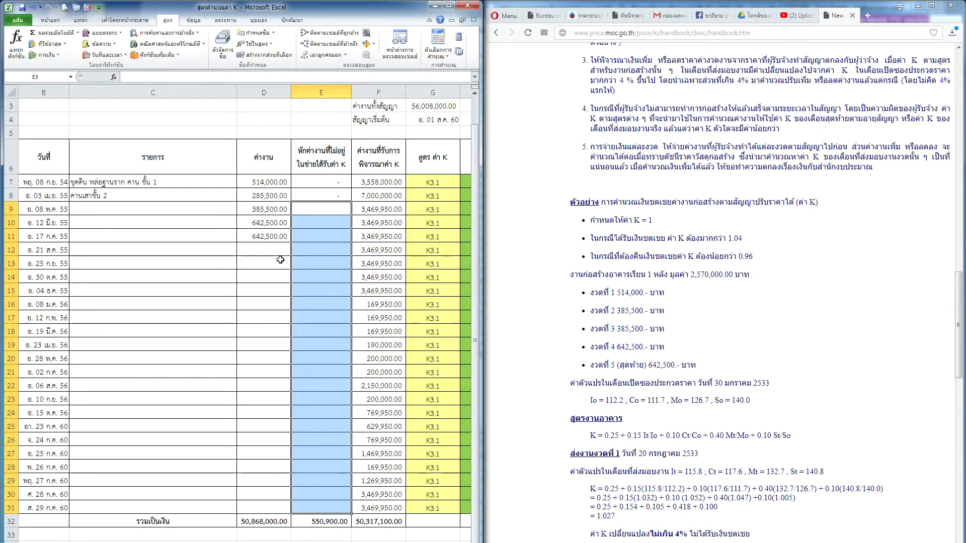
{"action": "left_click", "coordinate": [337, 195]}
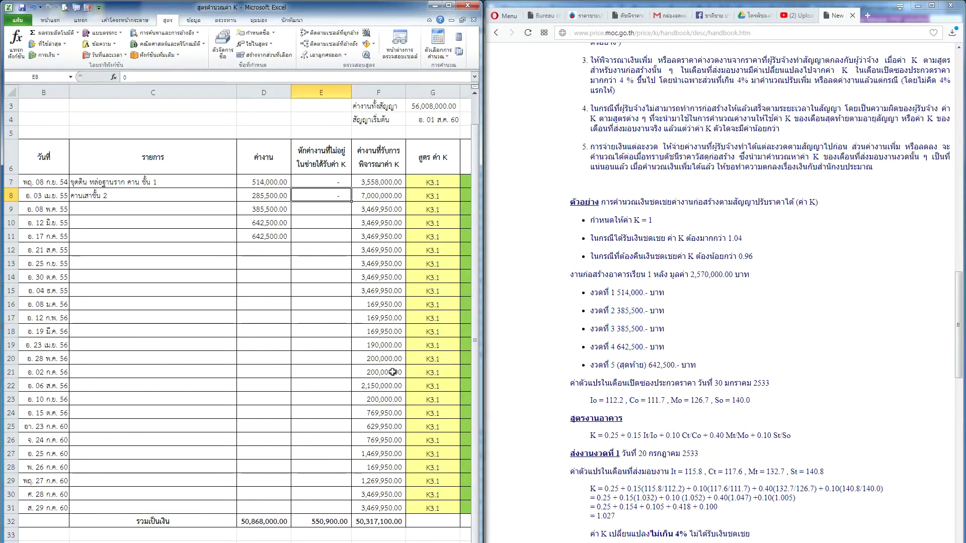
Step: Narrow the browser window and widen the workbook window so the installment table shows through the adjustment amount in column J
{"action": "left_click", "coordinate": [754, 358]}
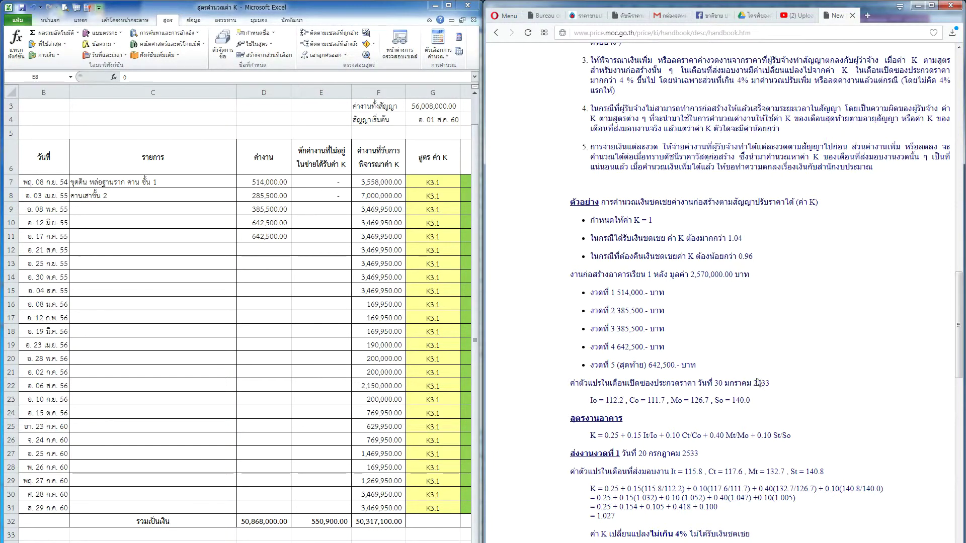
{"action": "left_click", "coordinate": [321, 196]}
{"action": "scroll", "coordinate": [322, 226], "scroll_direction": "up", "scroll_amount": 1}
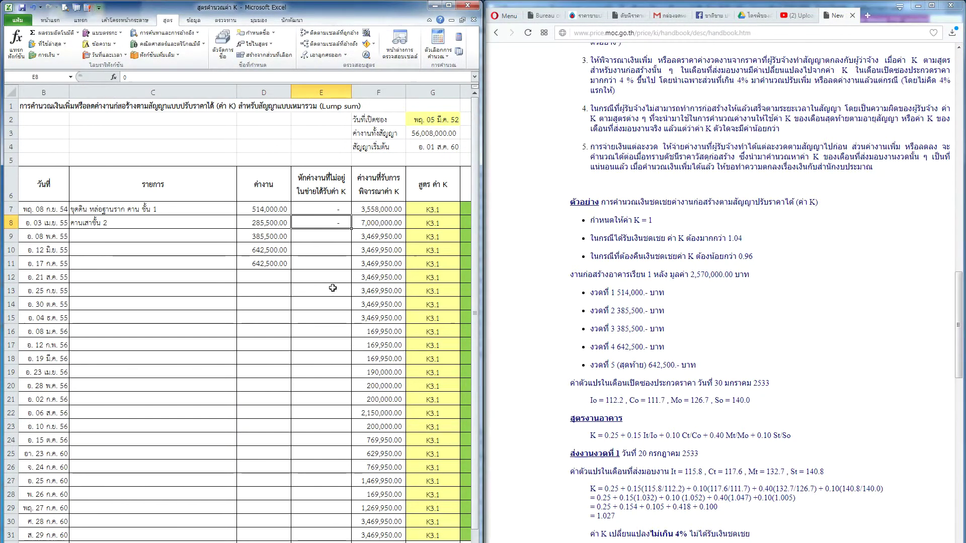
{"action": "scroll", "coordinate": [332, 288], "scroll_direction": "down", "scroll_amount": 1}
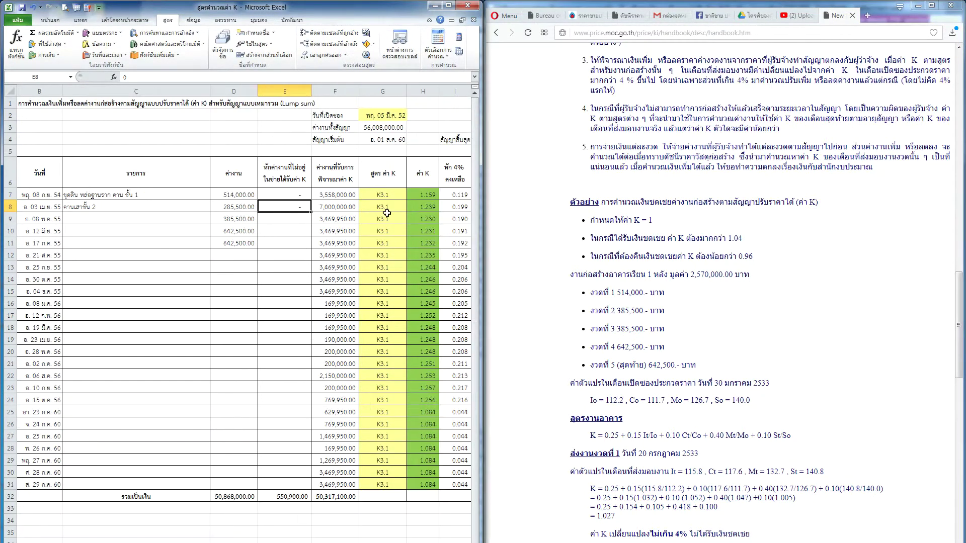
{"action": "left_click_drag", "start_coordinate": [483, 259], "coordinate": [505, 259]}
{"action": "left_click", "coordinate": [482, 261]}
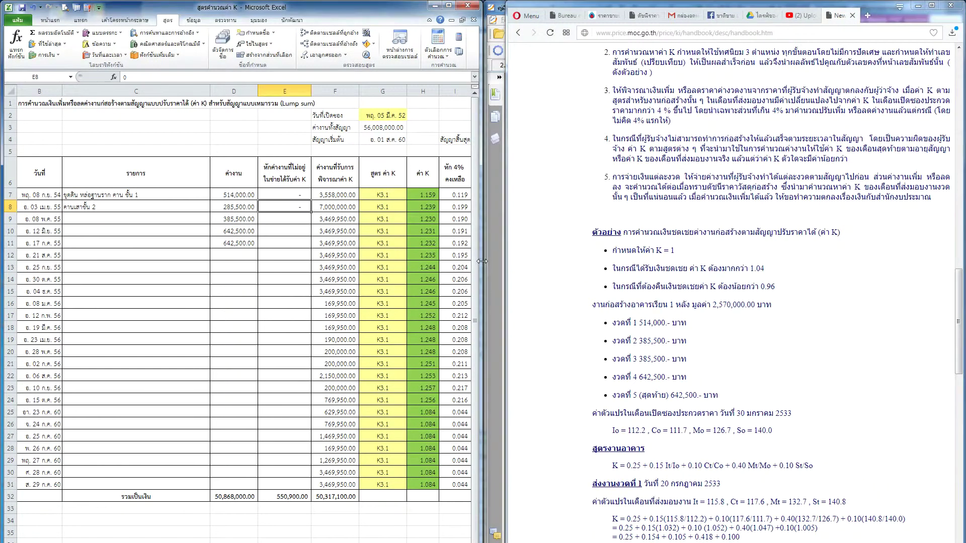
{"action": "left_click_drag", "start_coordinate": [481, 166], "coordinate": [556, 166]}
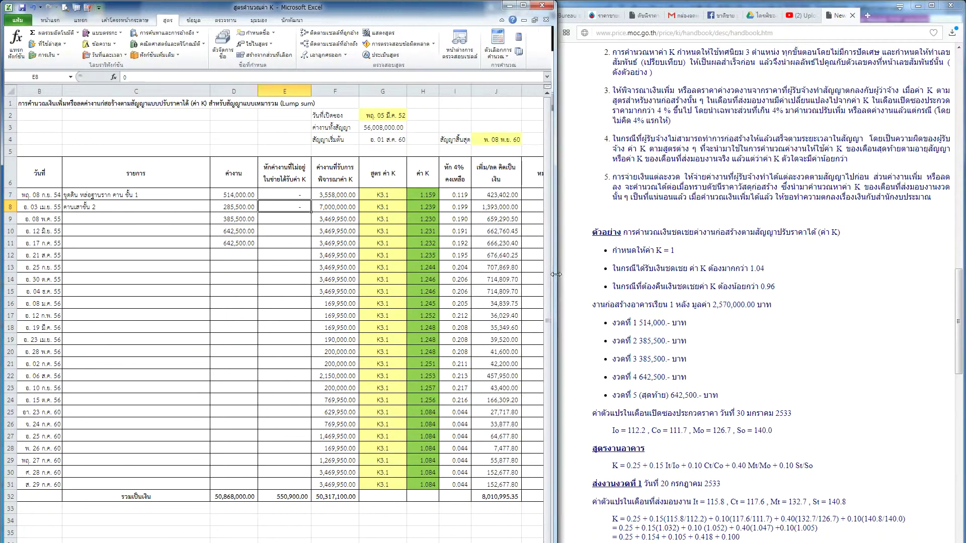
{"action": "left_click", "coordinate": [466, 236]}
Step: Set the bid opening date in G2 to 30/1/2000
{"action": "left_click", "coordinate": [388, 116]}
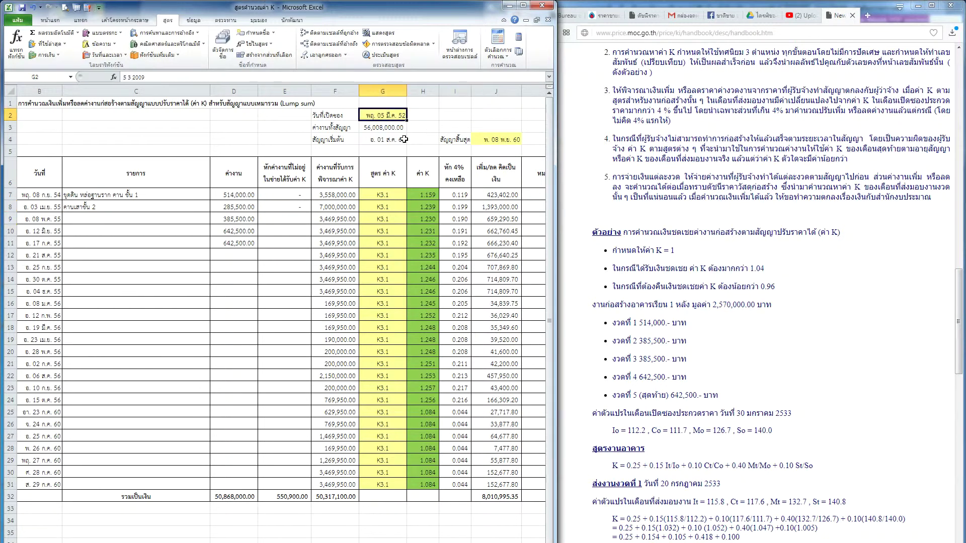
{"action": "type", "text": "30/1"}
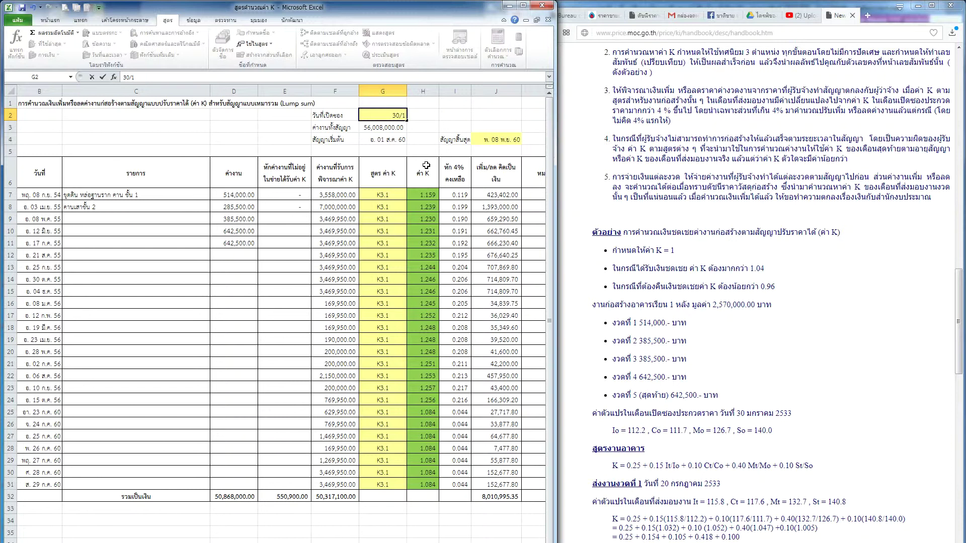
{"action": "type", "text": "/3"}
{"action": "key", "text": "BackSpace"}
{"action": "type", "text": "20000"}
{"action": "key", "text": "Return"}
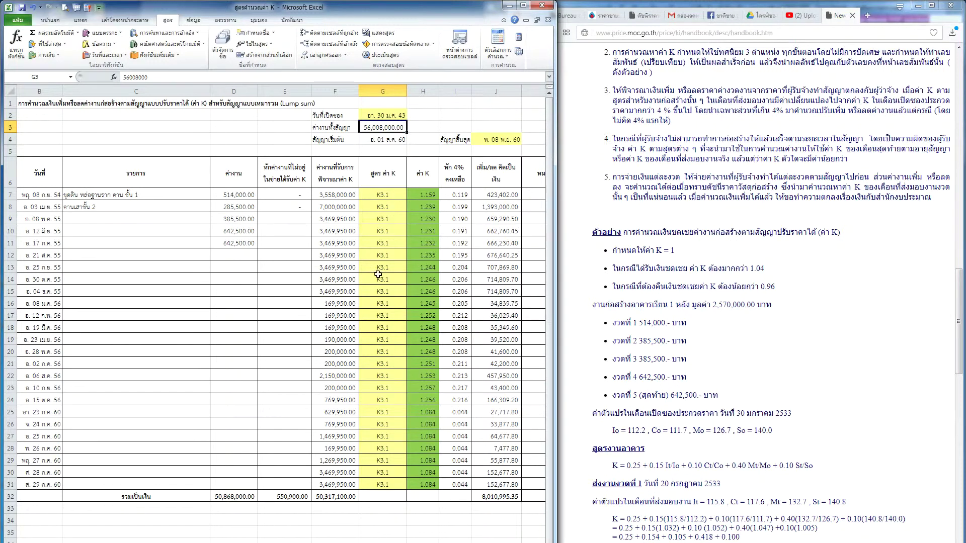
Step: Check the earliest months on the price index sheet, then read the handbook's worked K calculations for installments 1 to 3
{"action": "left_click", "coordinate": [404, 264]}
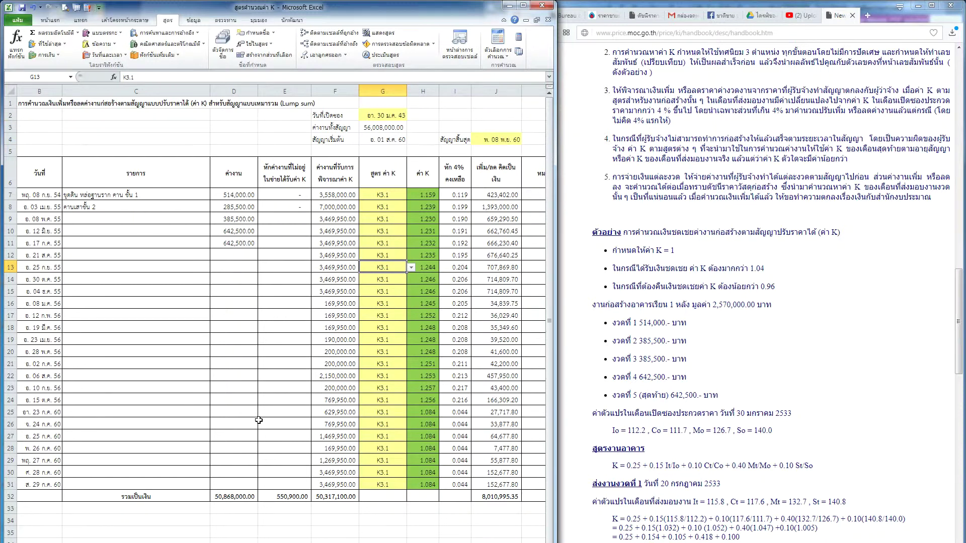
{"action": "key", "text": "ctrl+Page_Down"}
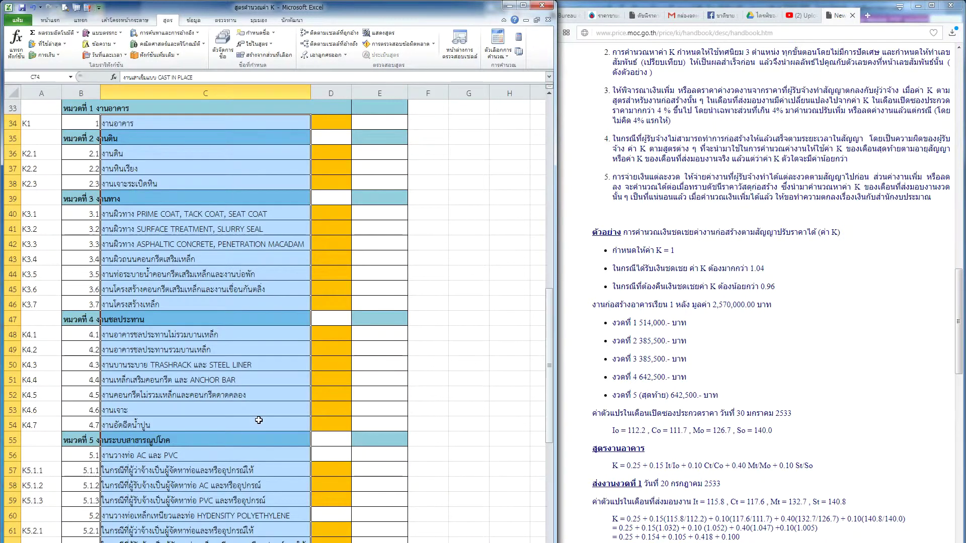
{"action": "key", "text": "ctrl+Page_Down"}
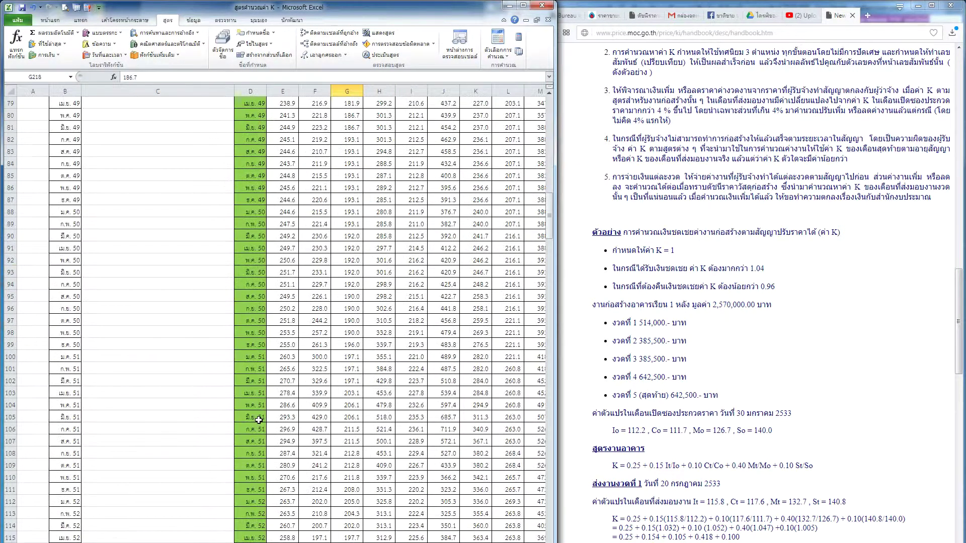
{"action": "key", "text": "ctrl+Up"}
{"action": "key", "text": "Down"}
{"action": "key", "text": "Down"}
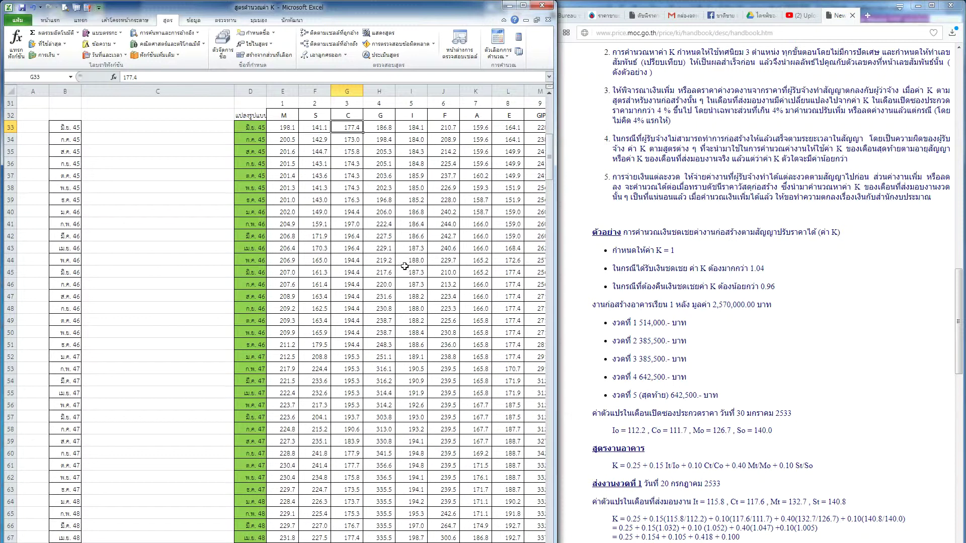
{"action": "left_click", "coordinate": [747, 393]}
{"action": "scroll", "coordinate": [746, 393], "scroll_direction": "down", "scroll_amount": 4}
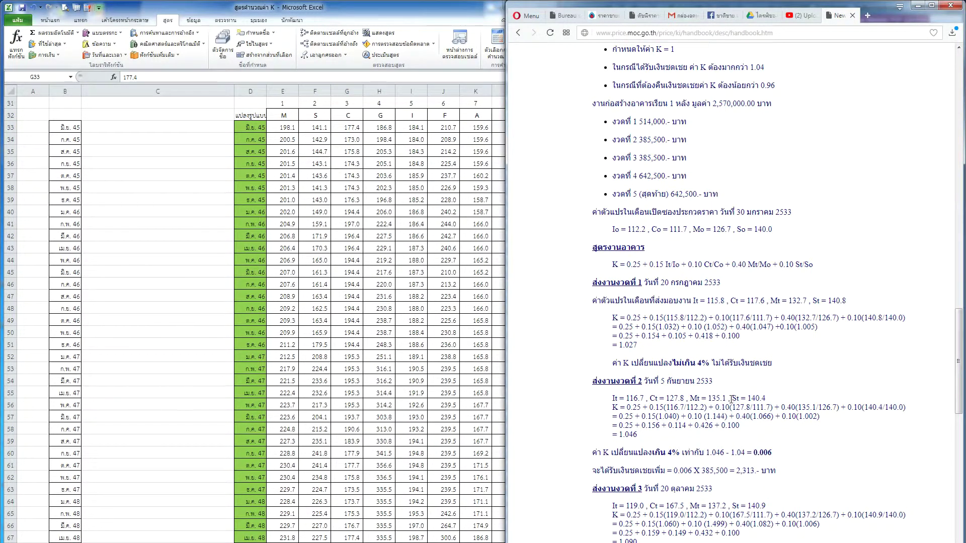
{"action": "scroll", "coordinate": [731, 399], "scroll_direction": "down", "scroll_amount": 1}
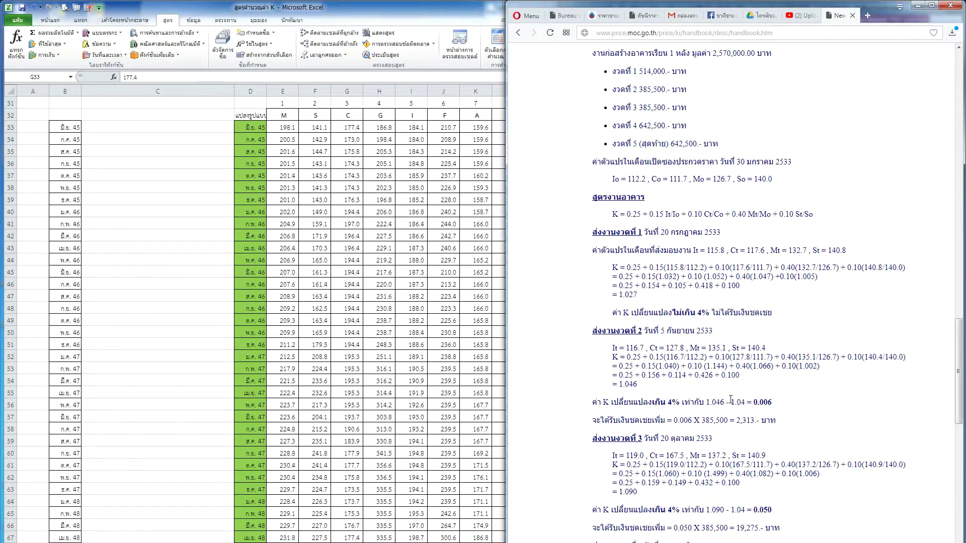